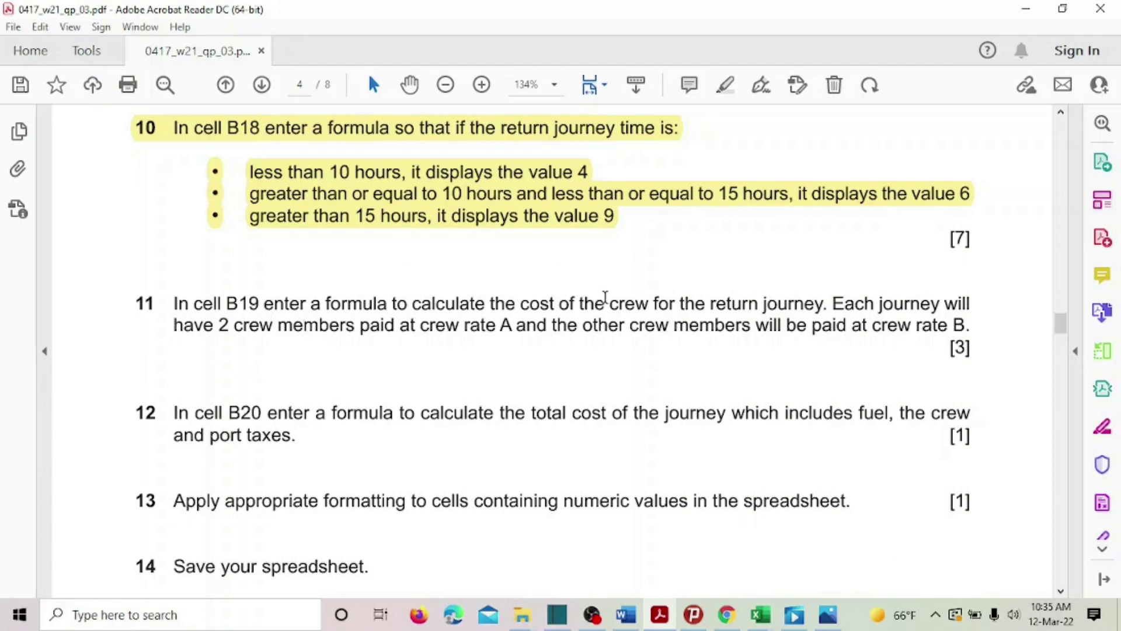
Read question 11 on the return-journey crew cost in the exam PDF and compare it with the n21costs worksheet in Excel
left_click_drag(580, 303, 745, 292)
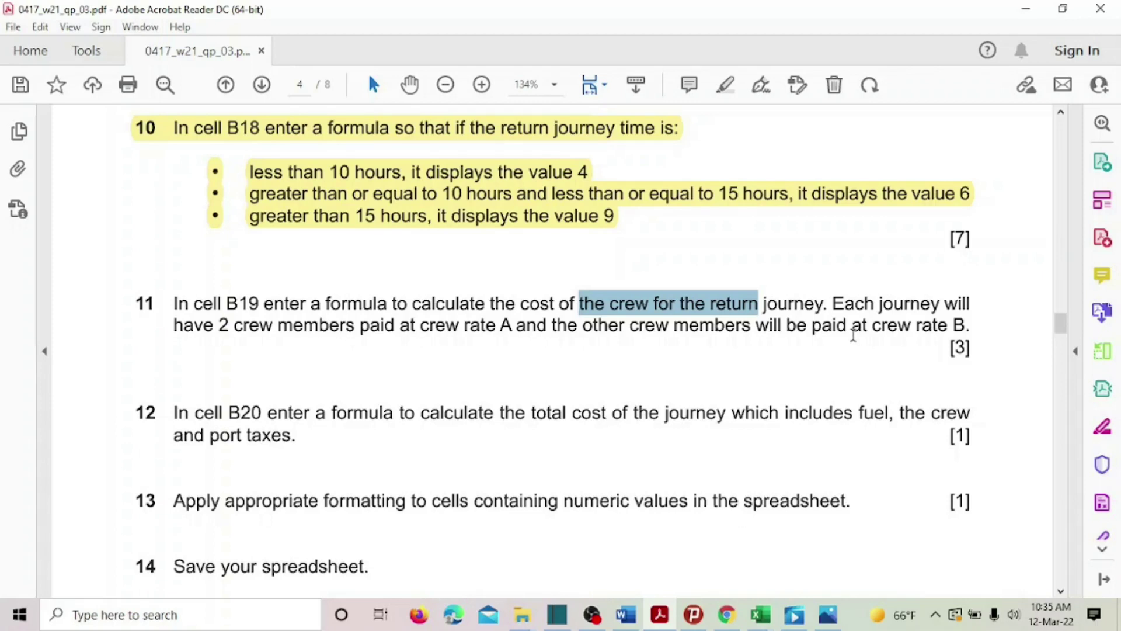
key("alt+Tab")
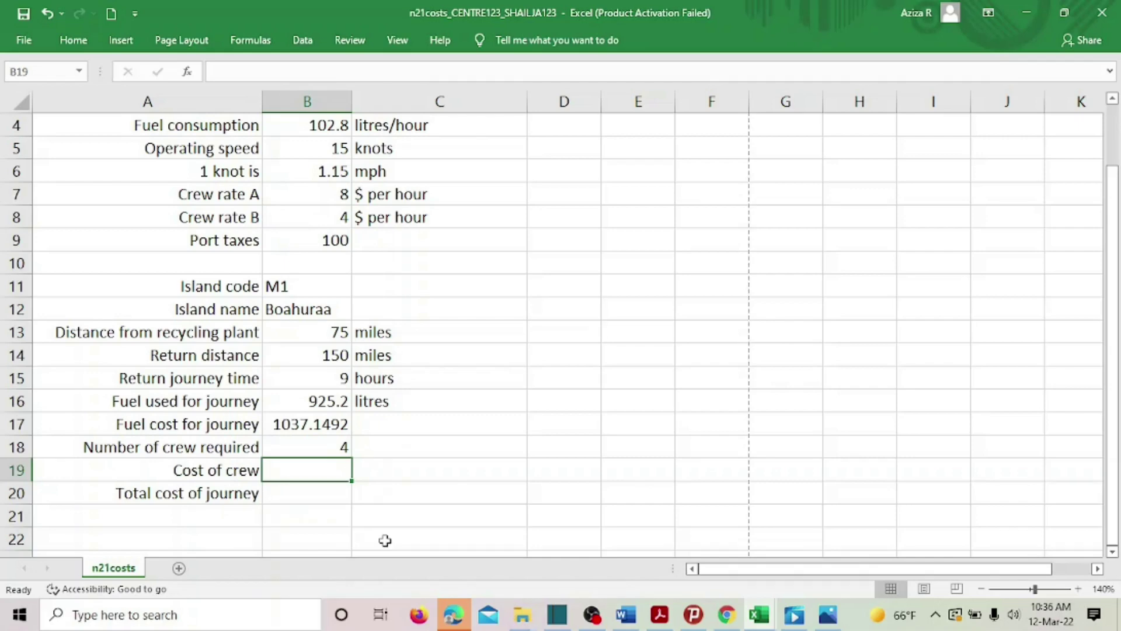
key("alt+Tab")
left_click_drag(707, 303, 823, 305)
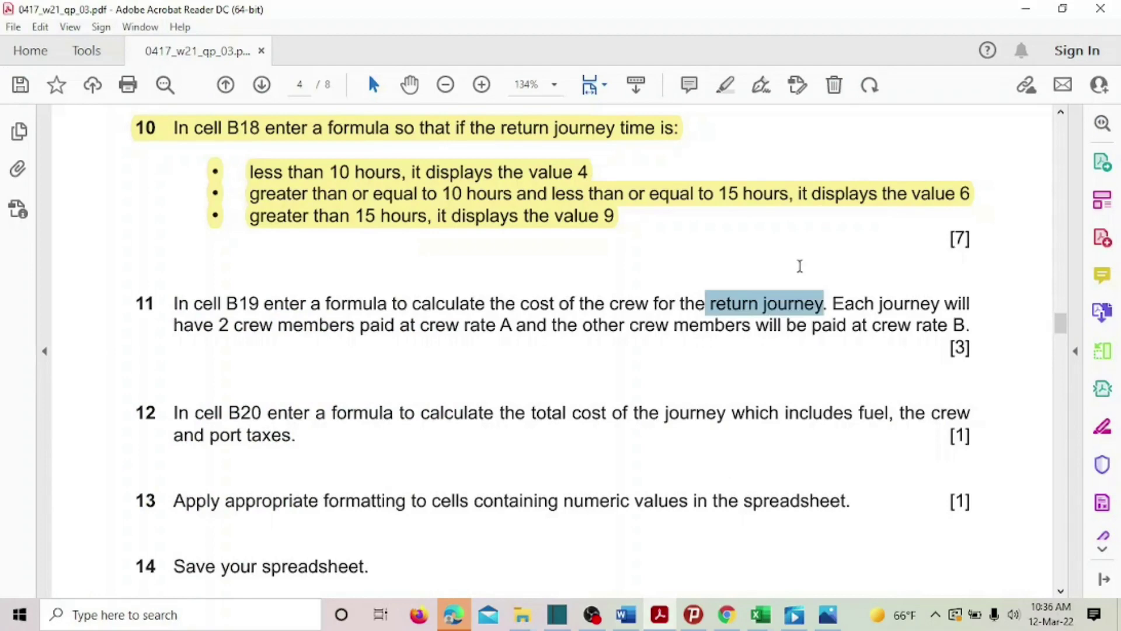
In the n21costs workbook in Excel, begin the Cost of crew formula in B19 as =B15*(2*B7
key("alt+Tab")
type("=")
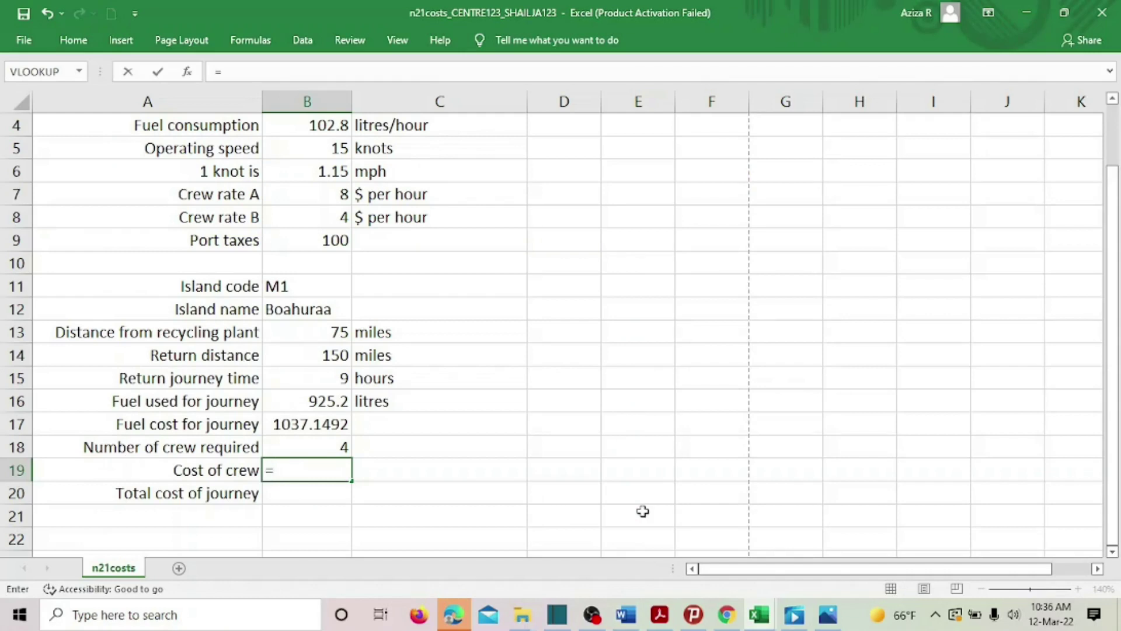
left_click(302, 377)
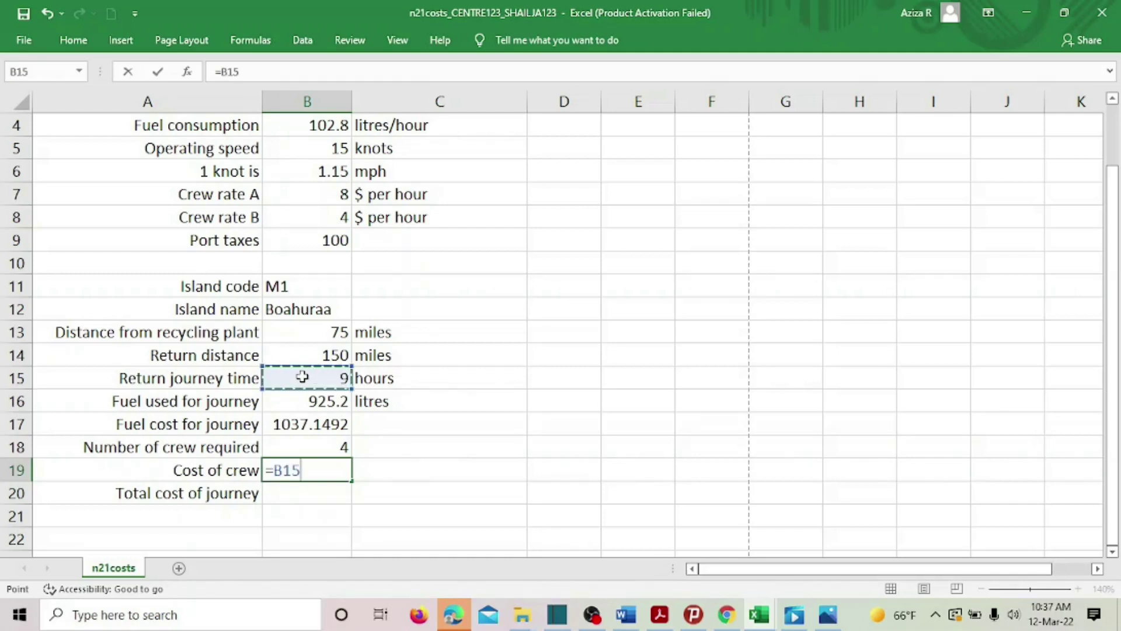
type("*(")
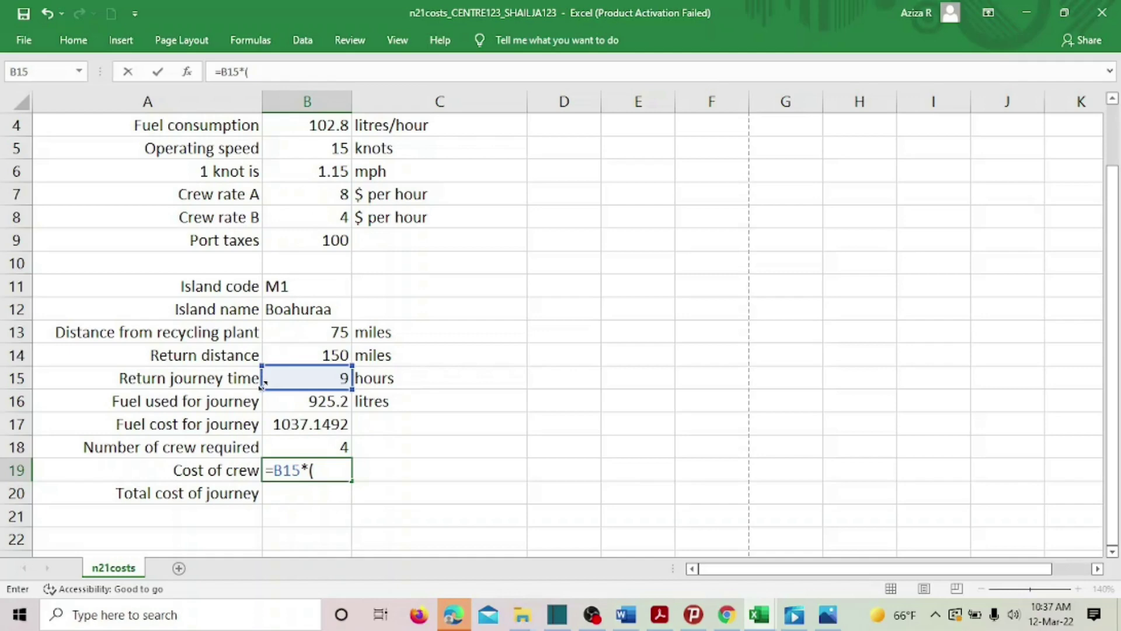
type("2*")
scroll(439, 351, "up", 1)
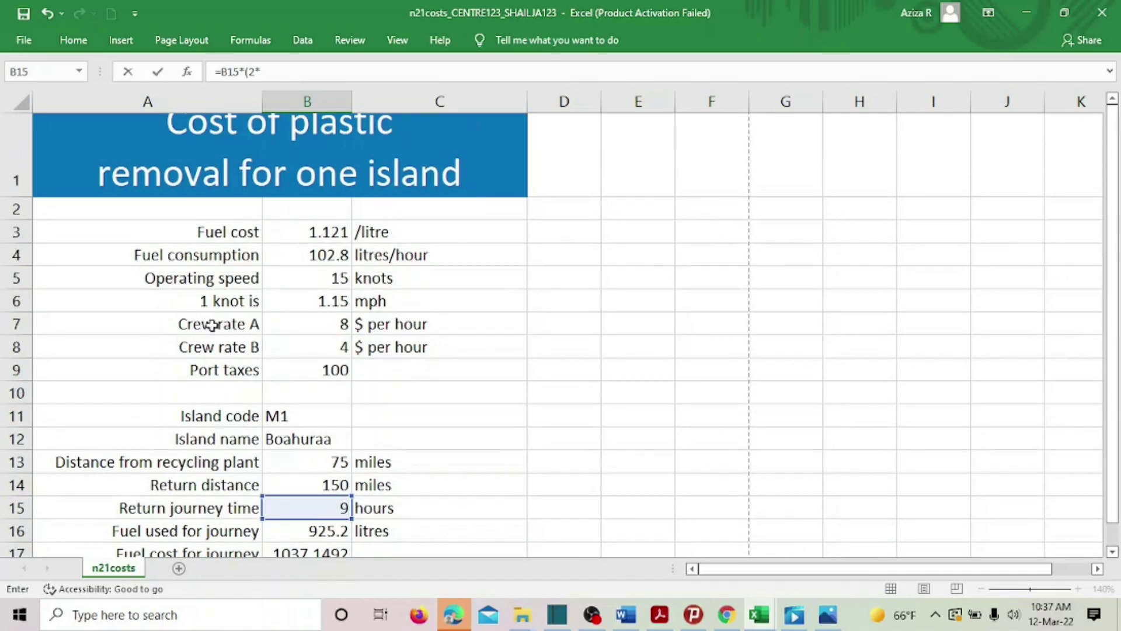
left_click(306, 324)
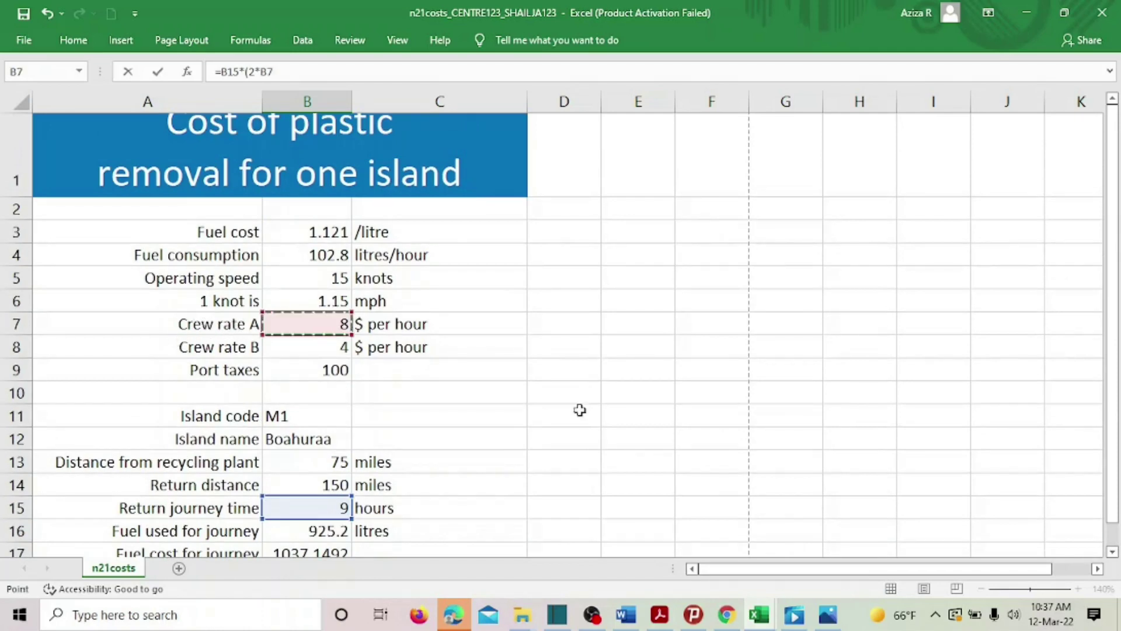
Complete the B19 formula by adding the remaining crew at rate B, giving =B15*(2*B7+(B18-2)*B8)
scroll(580, 410, "down", 2)
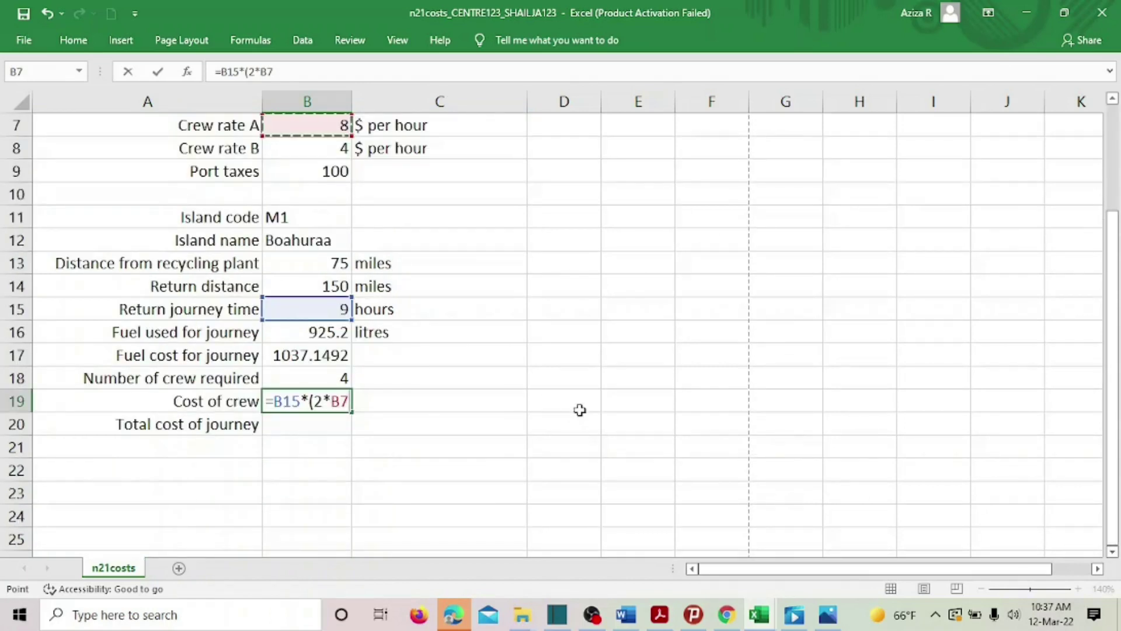
type("+")
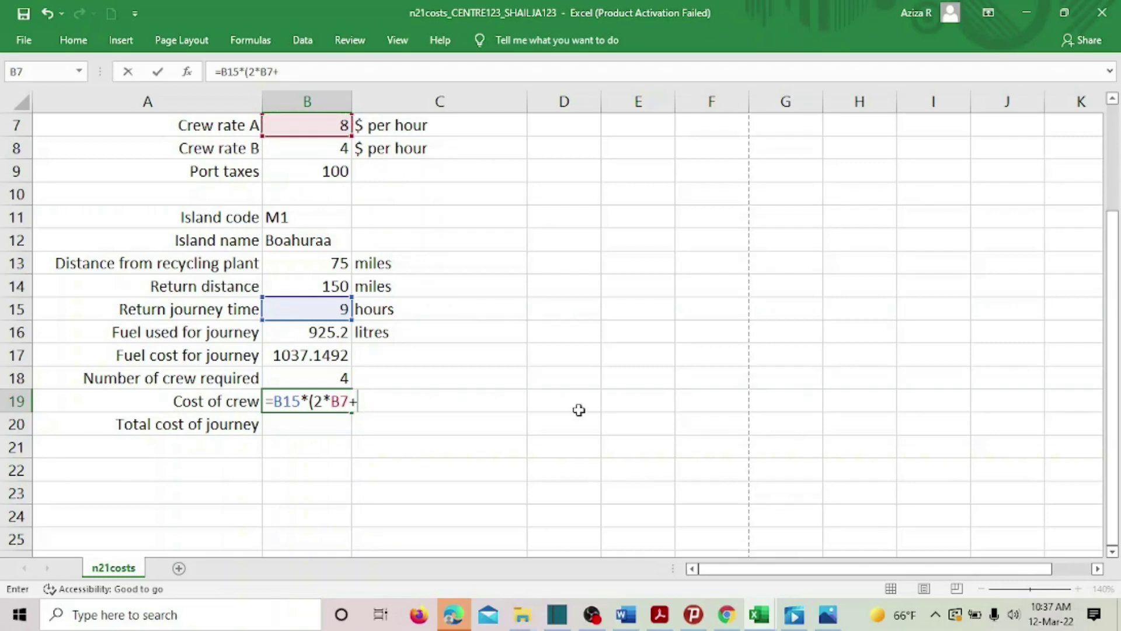
type("(")
left_click(308, 376)
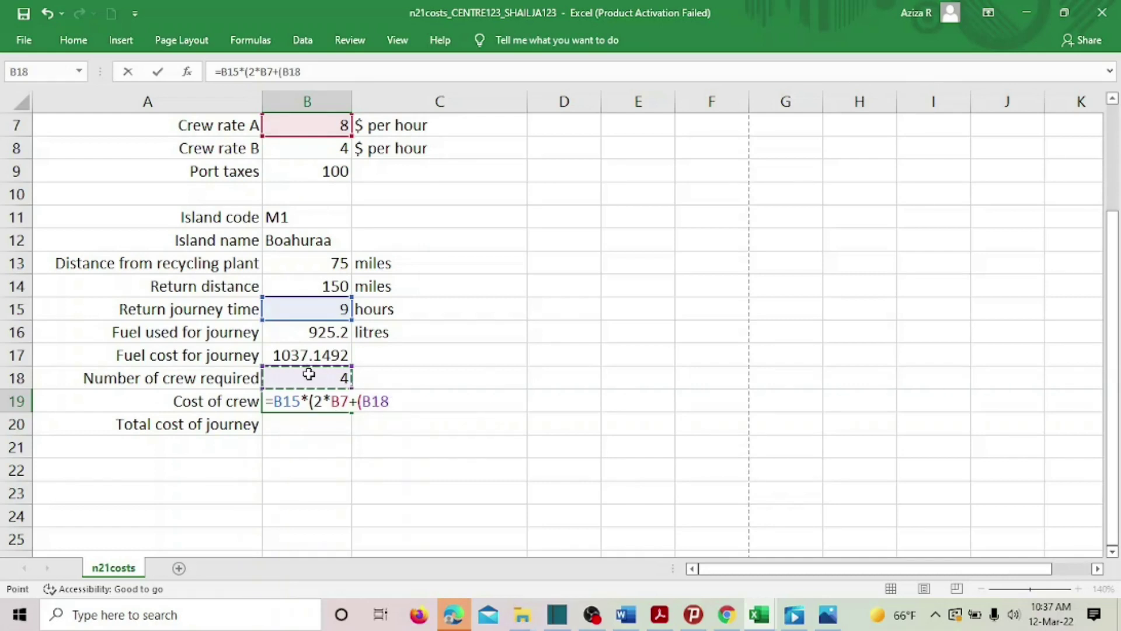
type("-2")
type(")*")
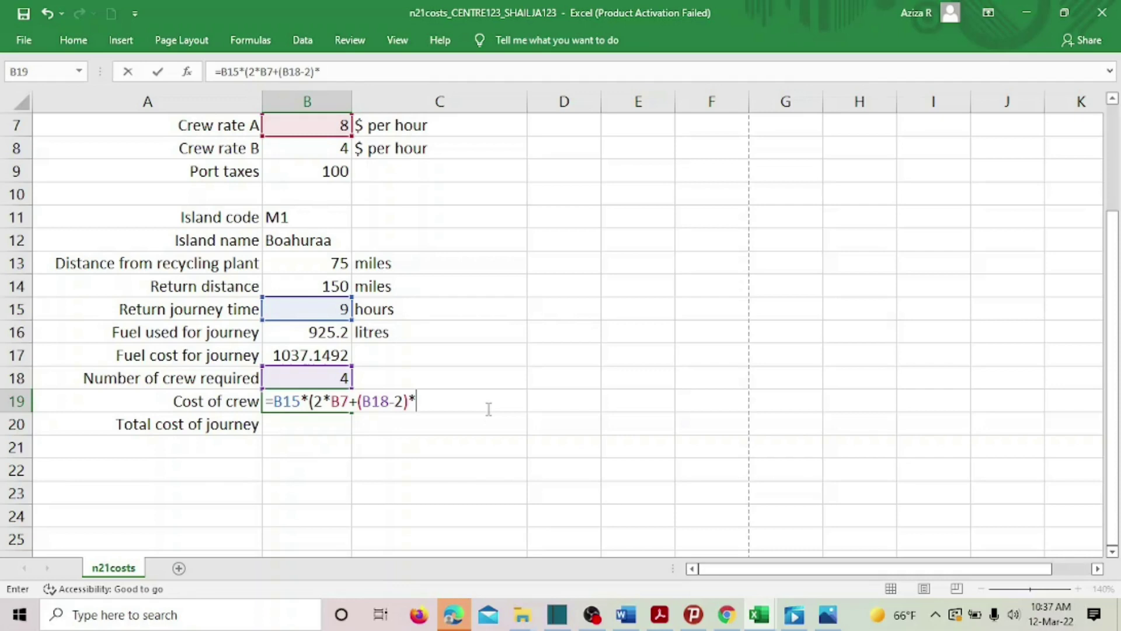
scroll(291, 220, "up", 1)
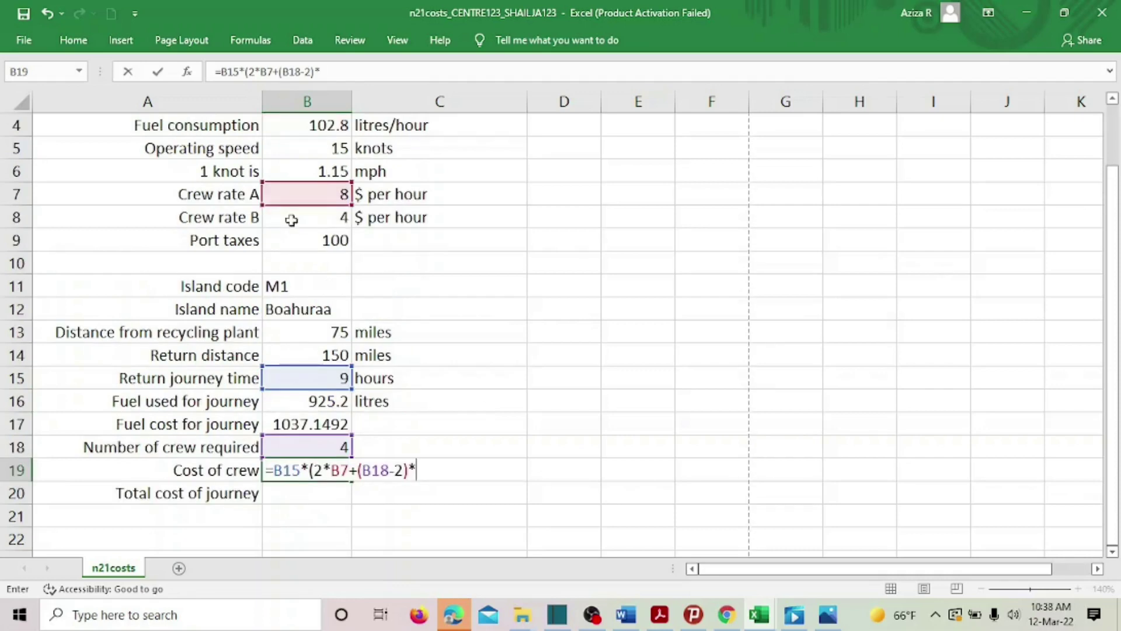
left_click(292, 219)
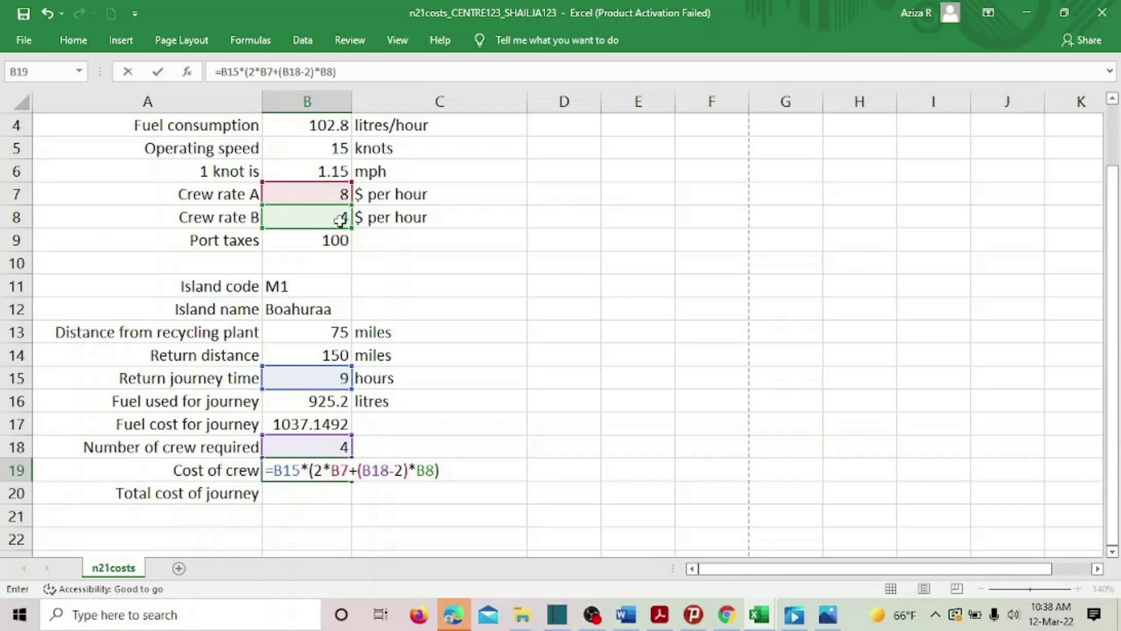
type(")")
key("ctrl+Return")
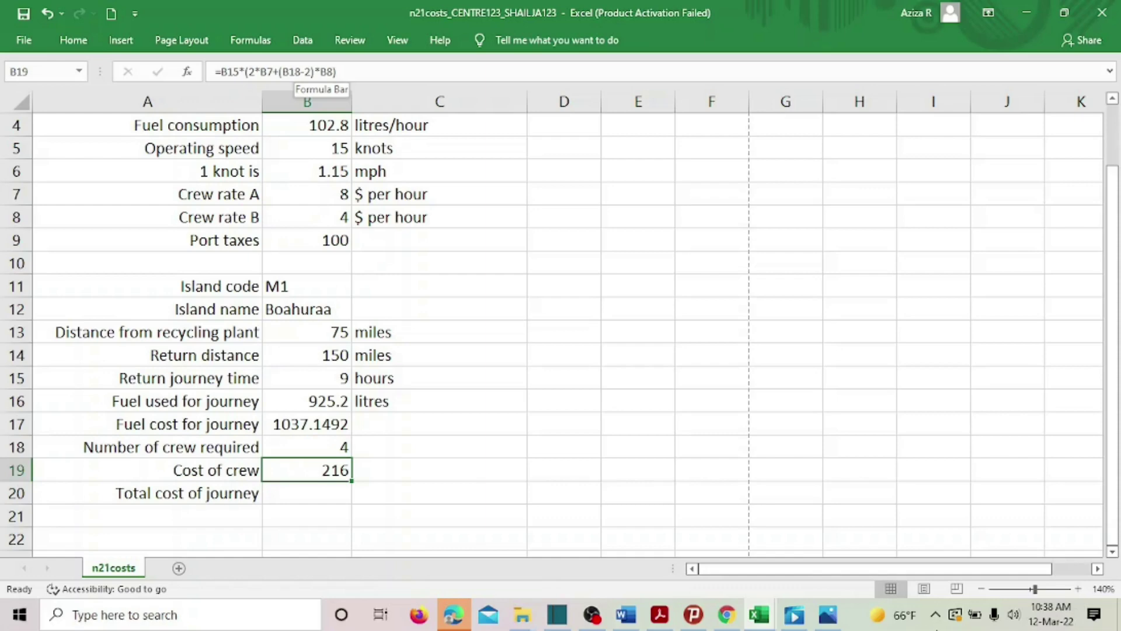
Switch to the exam PDF in Acrobat Reader and highlight the text of question 11
key("alt+Tab")
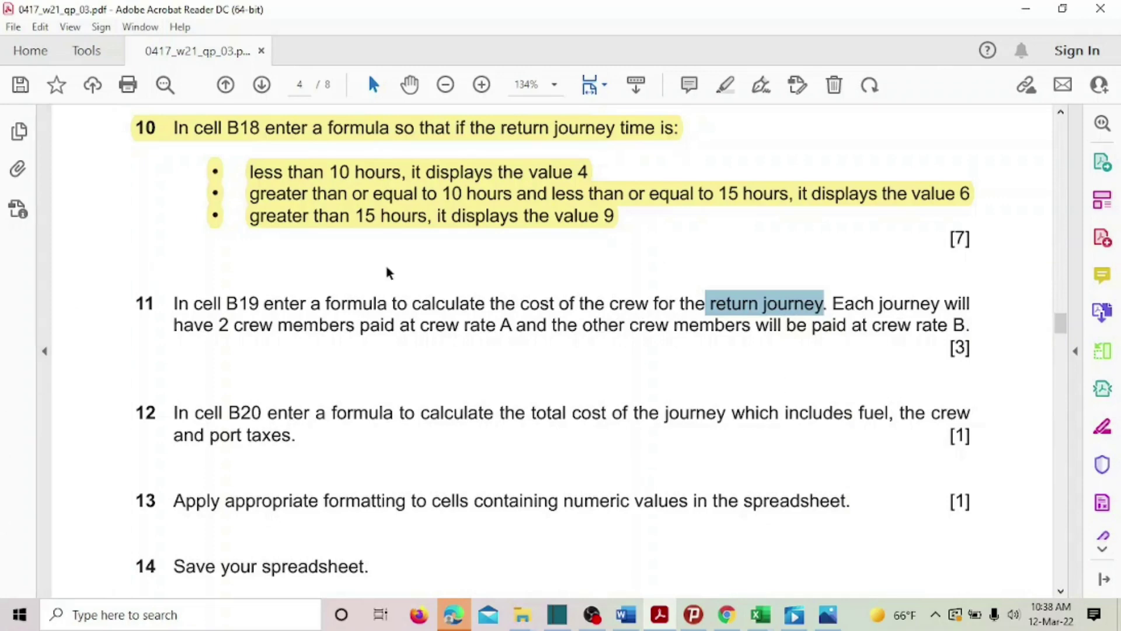
mouse_move(760, 614)
left_click(829, 546)
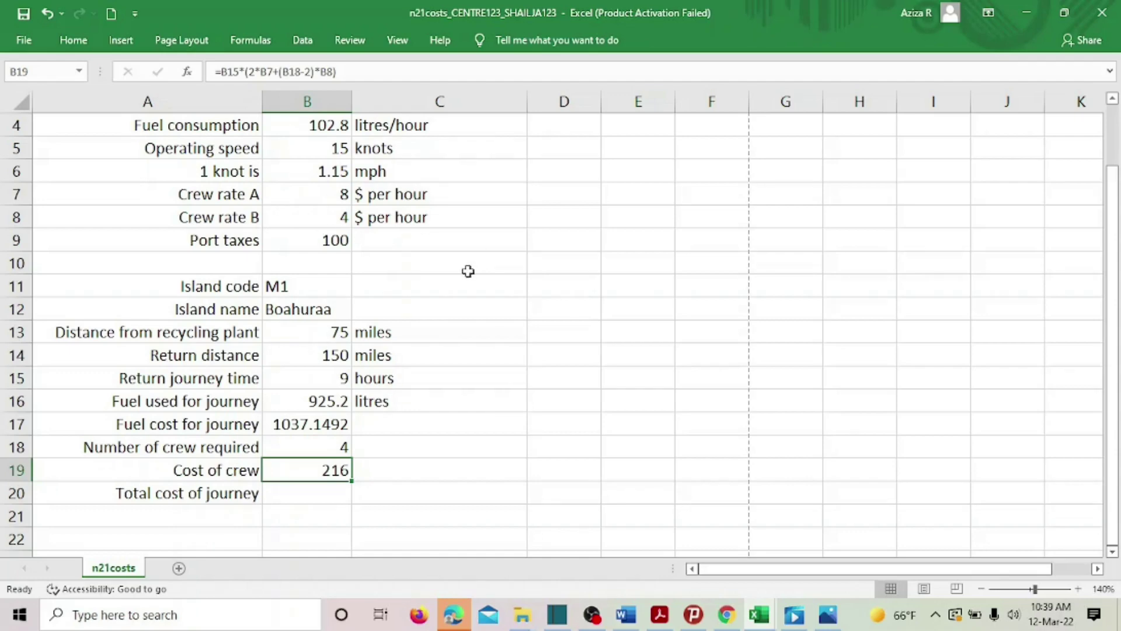
left_click(660, 616)
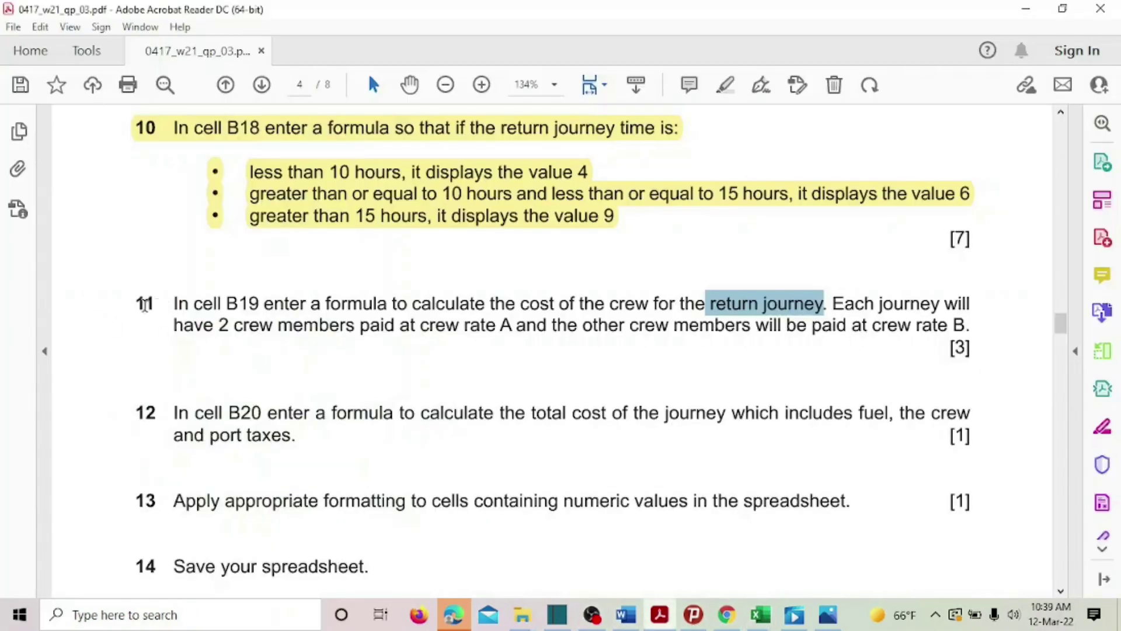
mouse_move(144, 304)
left_mouse_down()
mouse_move(824, 304)
mouse_move(957, 333)
left_mouse_up()
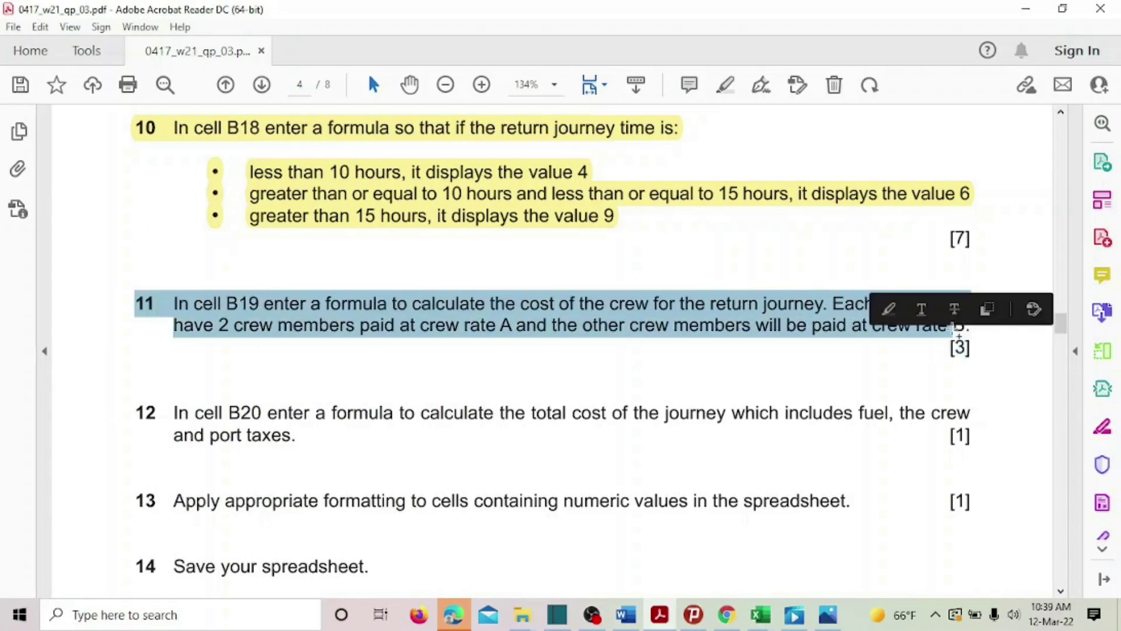
left_click(889, 311)
Return to the n21costs workbook in Excel and begin the Total cost of journey formula in B20 as =B17+B19+
scroll(880, 309, "down", 5)
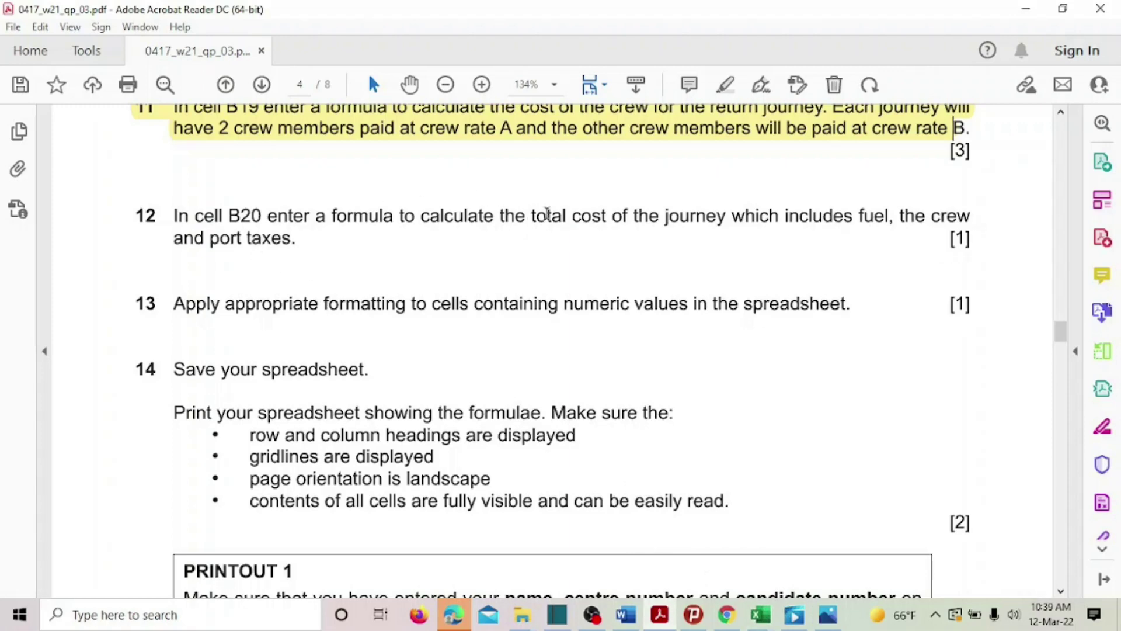
mouse_move(760, 614)
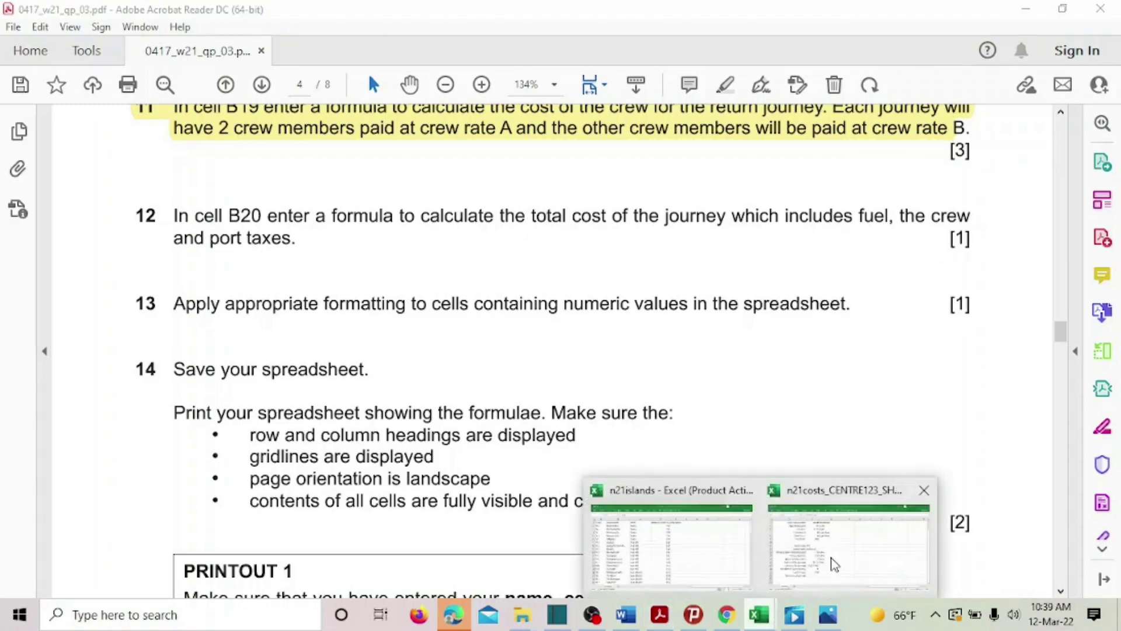
left_click(828, 564)
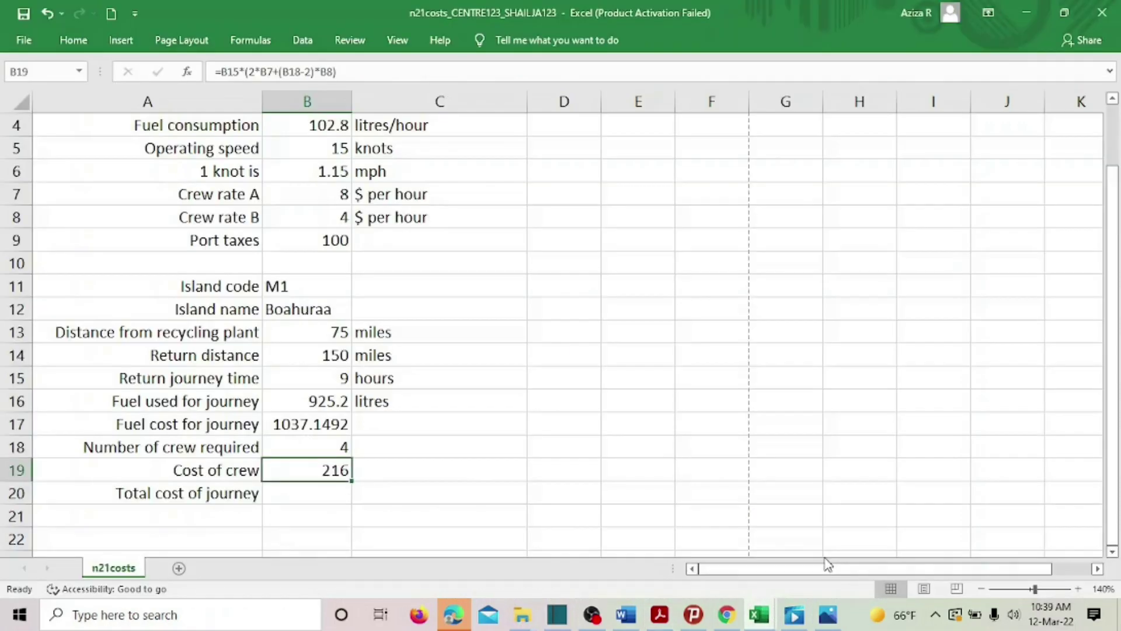
left_click(328, 496)
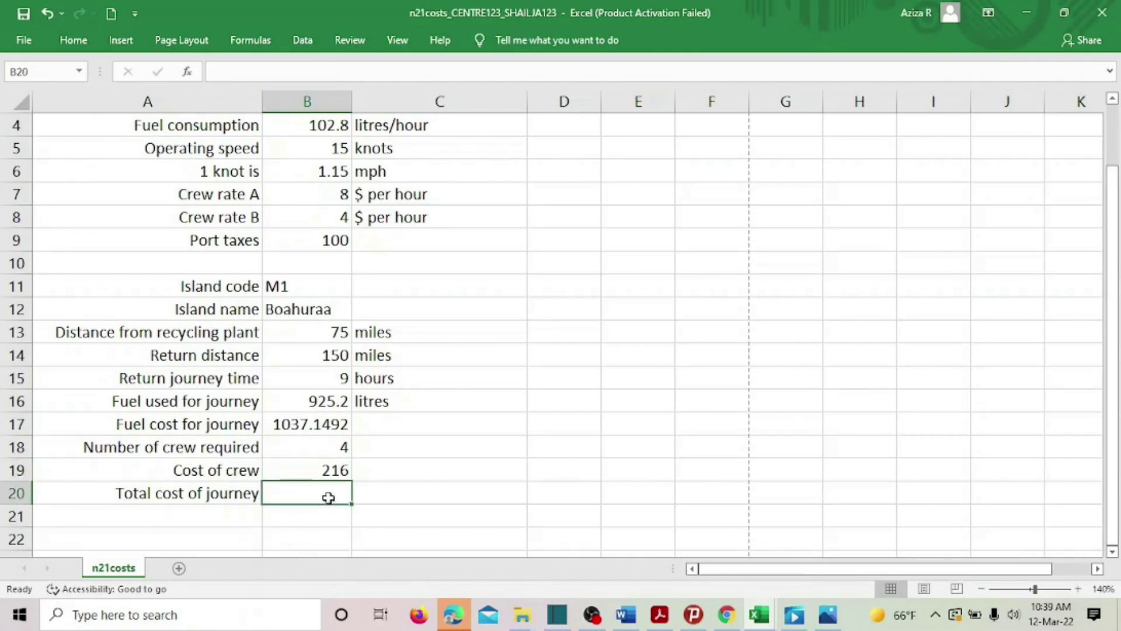
type("=")
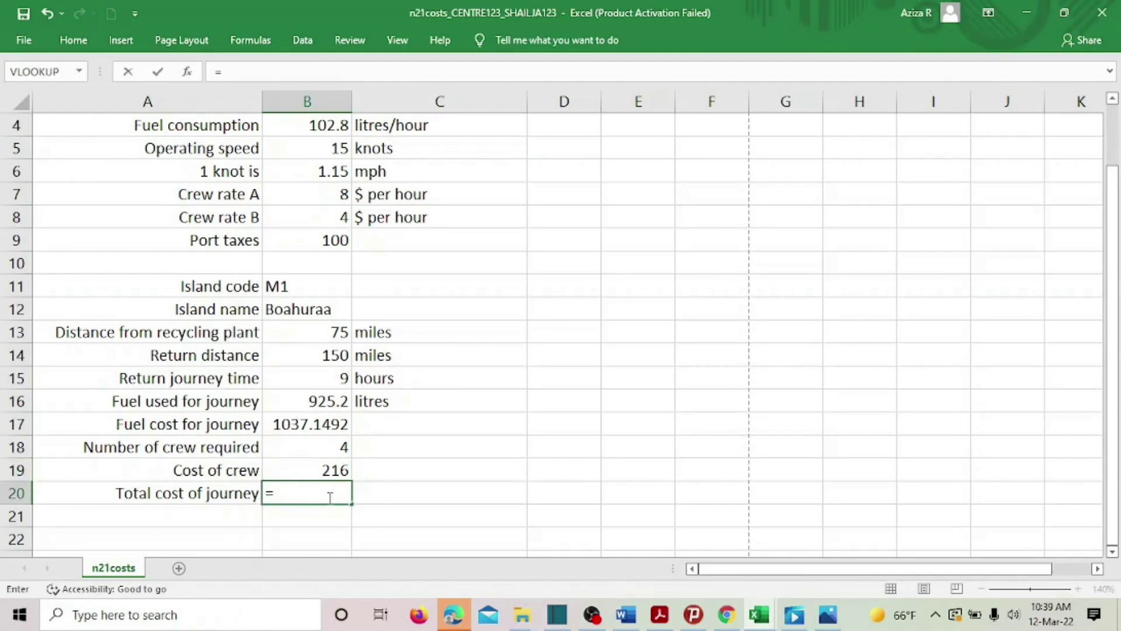
left_click(319, 423)
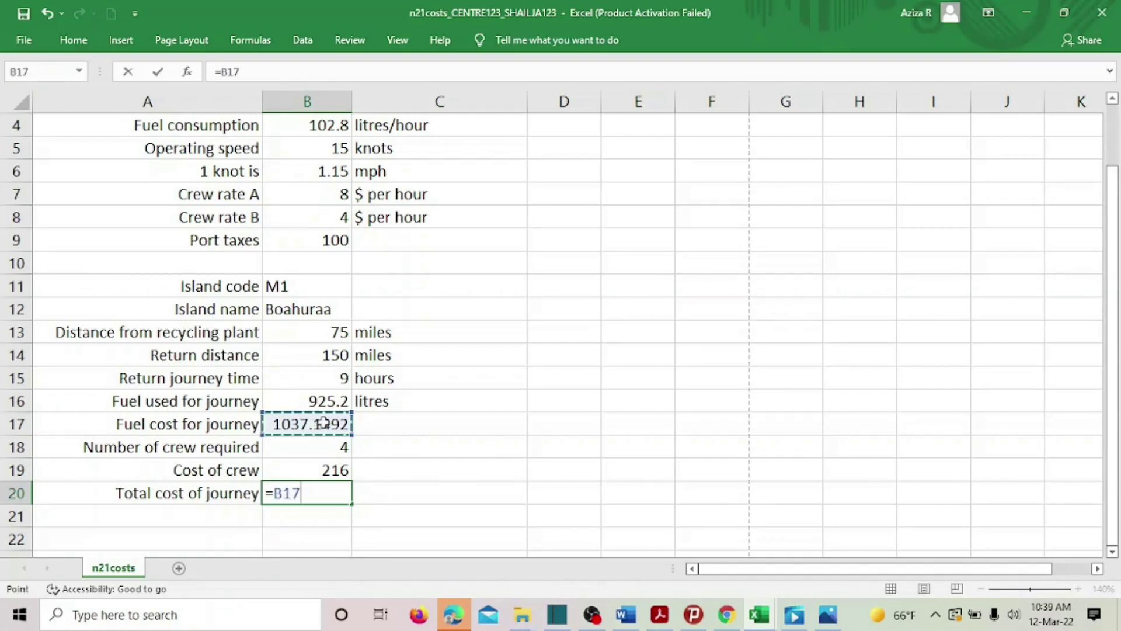
type("+")
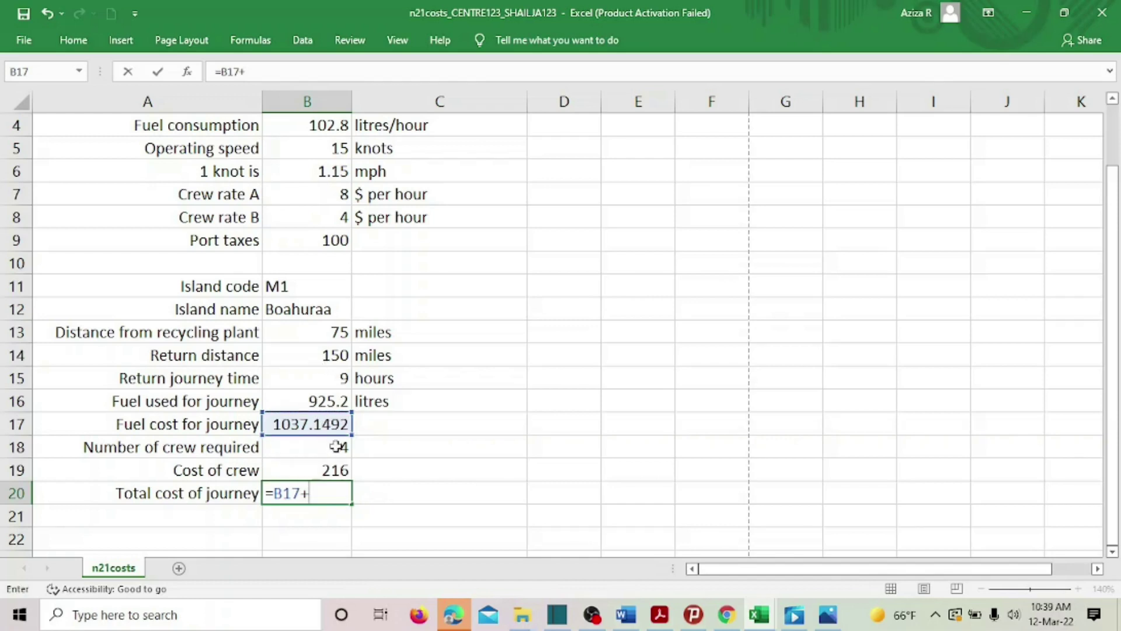
left_click(327, 470)
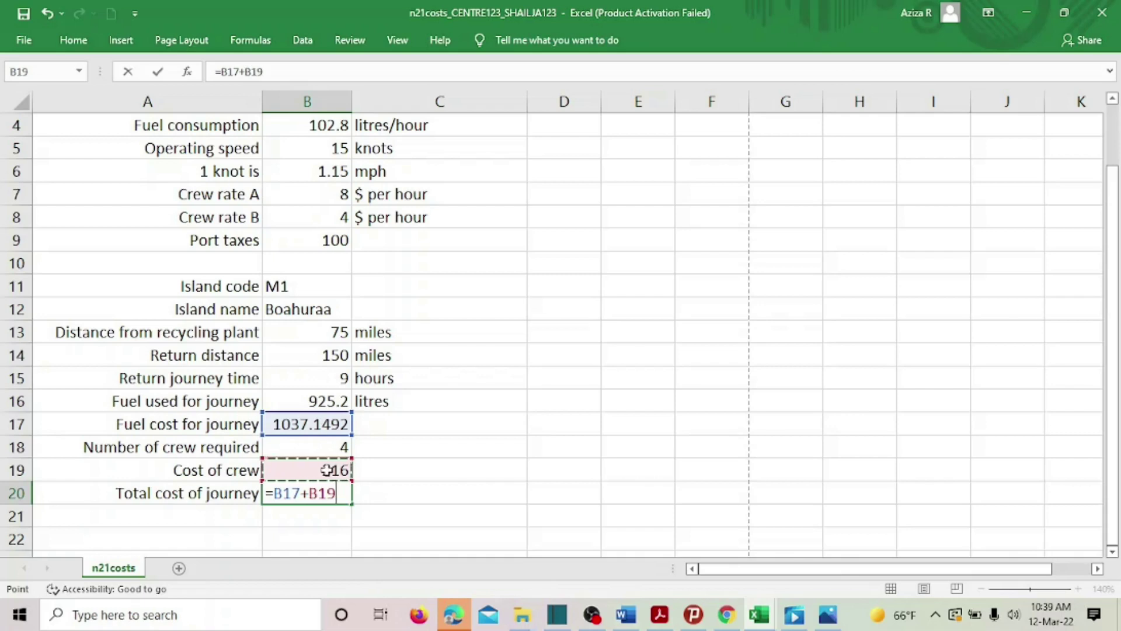
type("_")
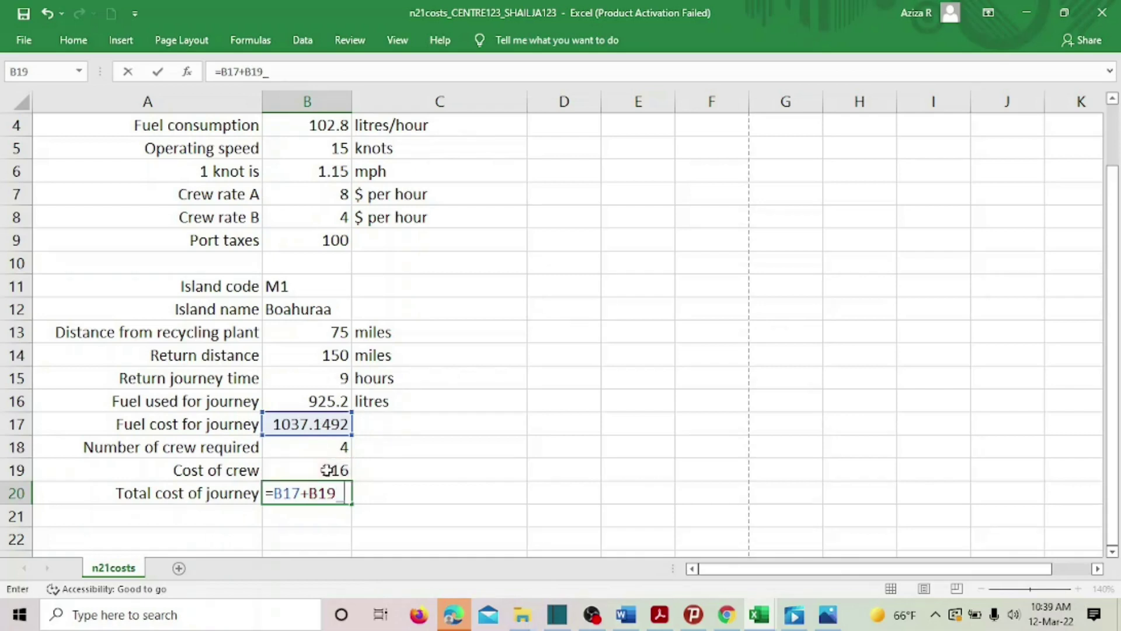
key("BackSpace")
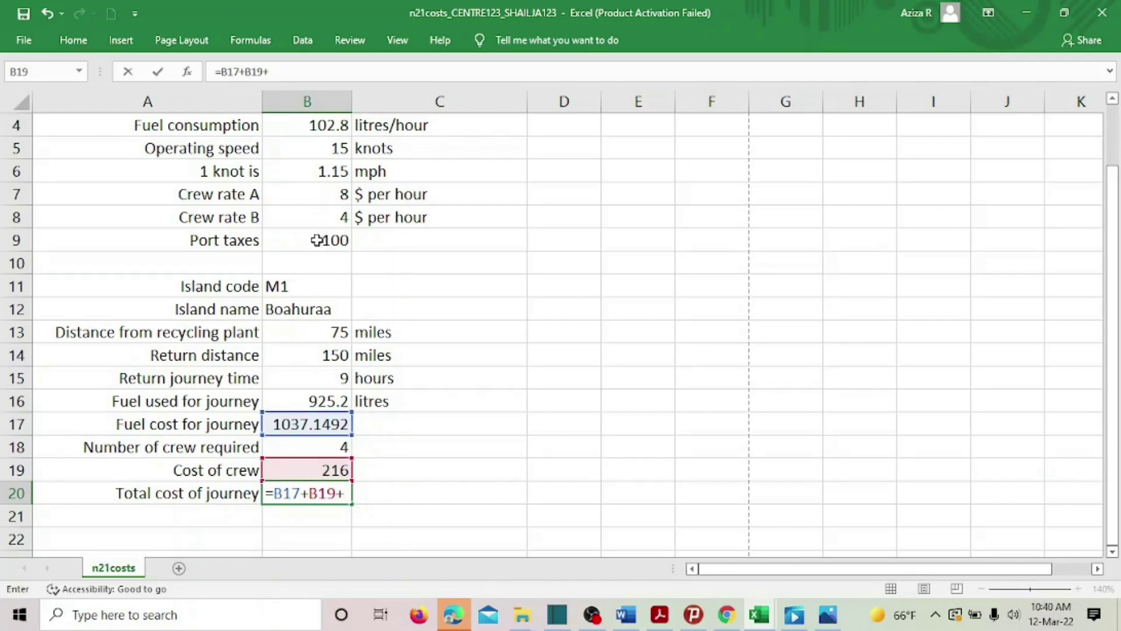
Check question 12 in the exam PDF and complete the B20 formula in Excel with the port taxes, giving =B17+B19+B9
left_click(660, 617)
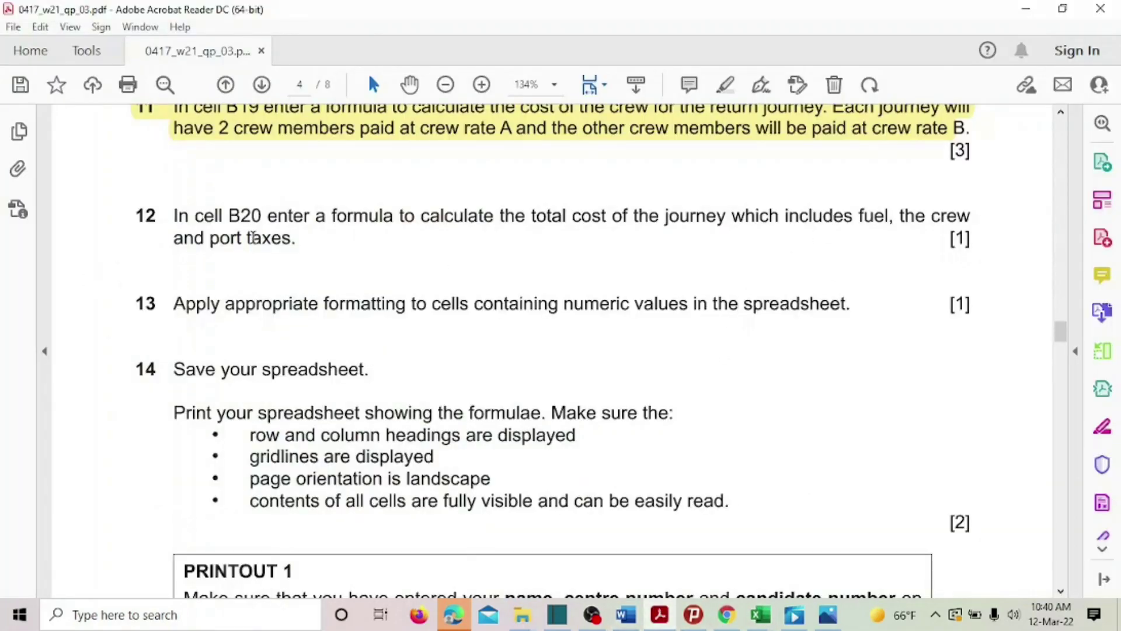
left_click_drag(246, 238, 311, 216)
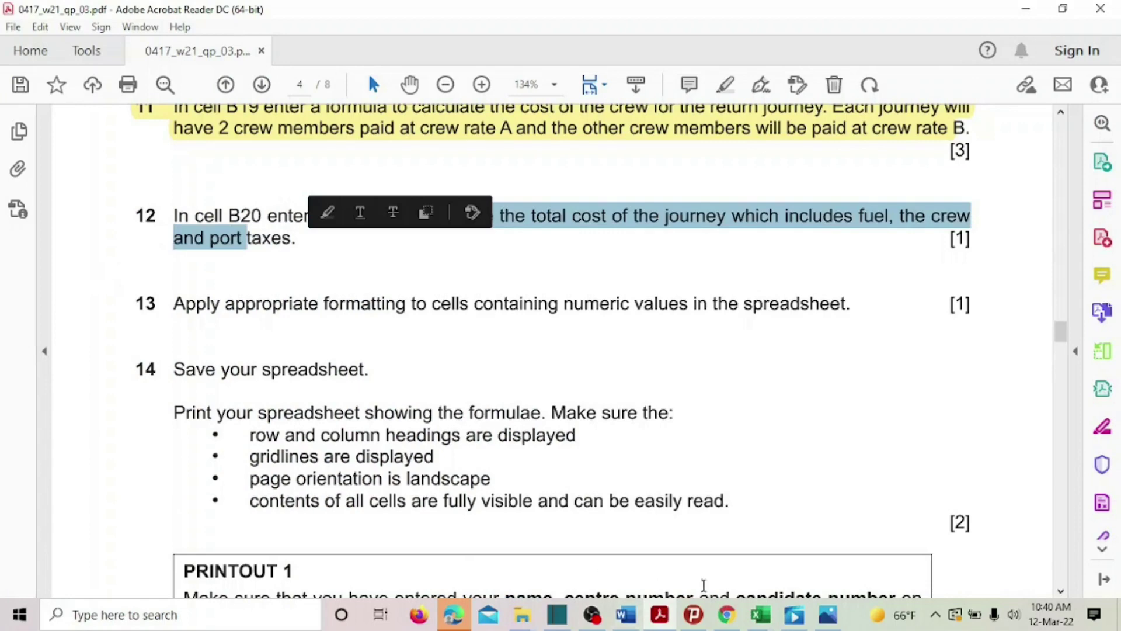
mouse_move(759, 615)
left_click(796, 571)
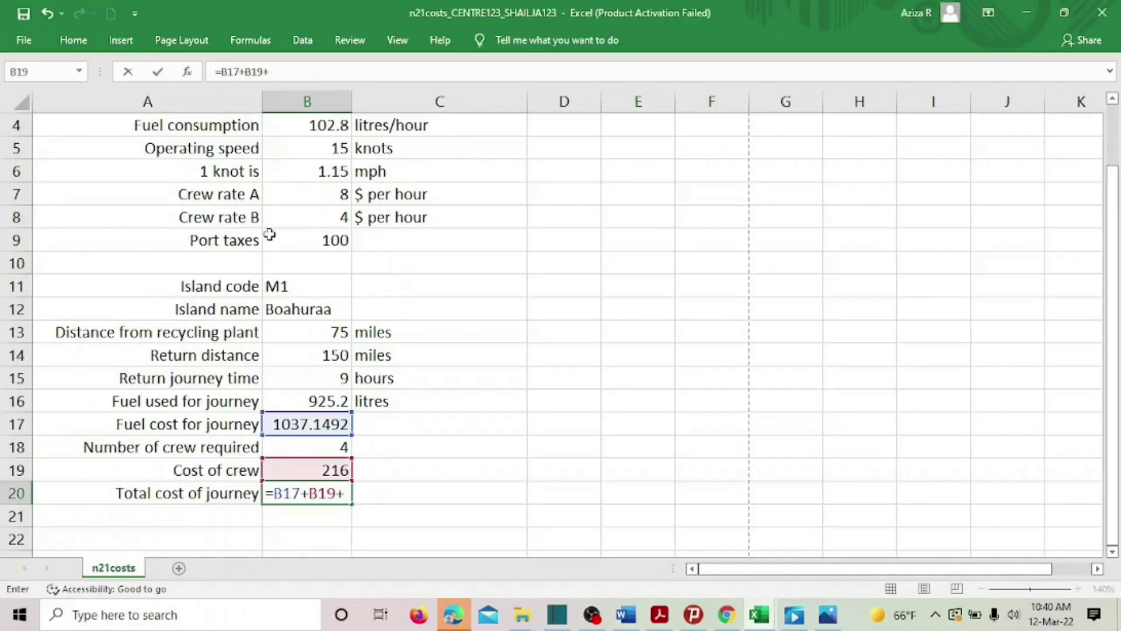
left_click(269, 234)
key("Return")
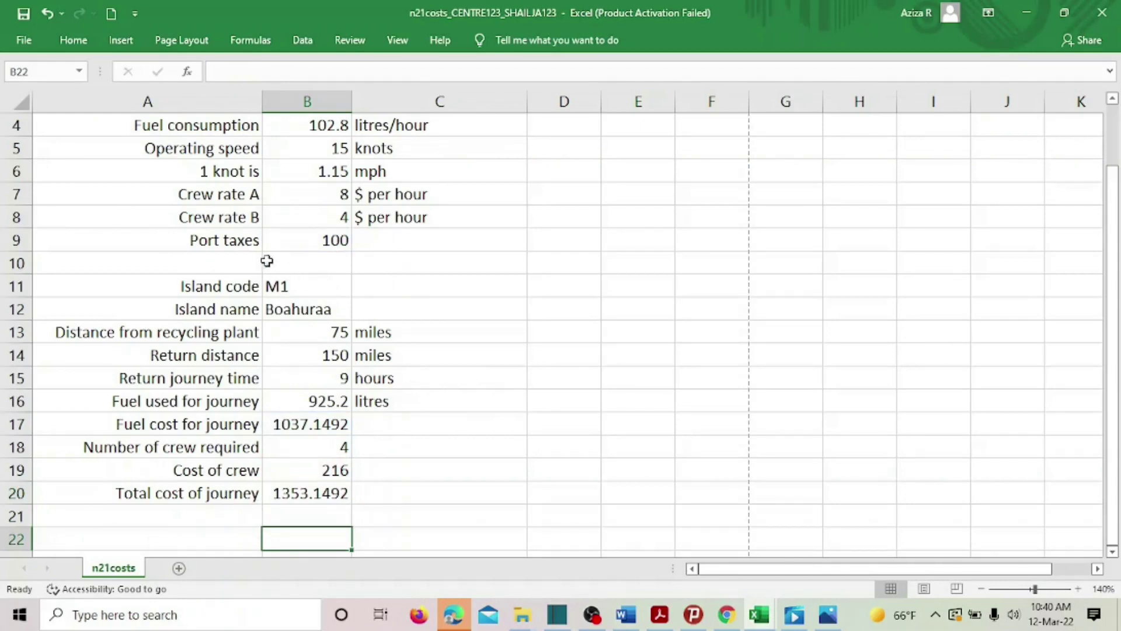
left_click(311, 495)
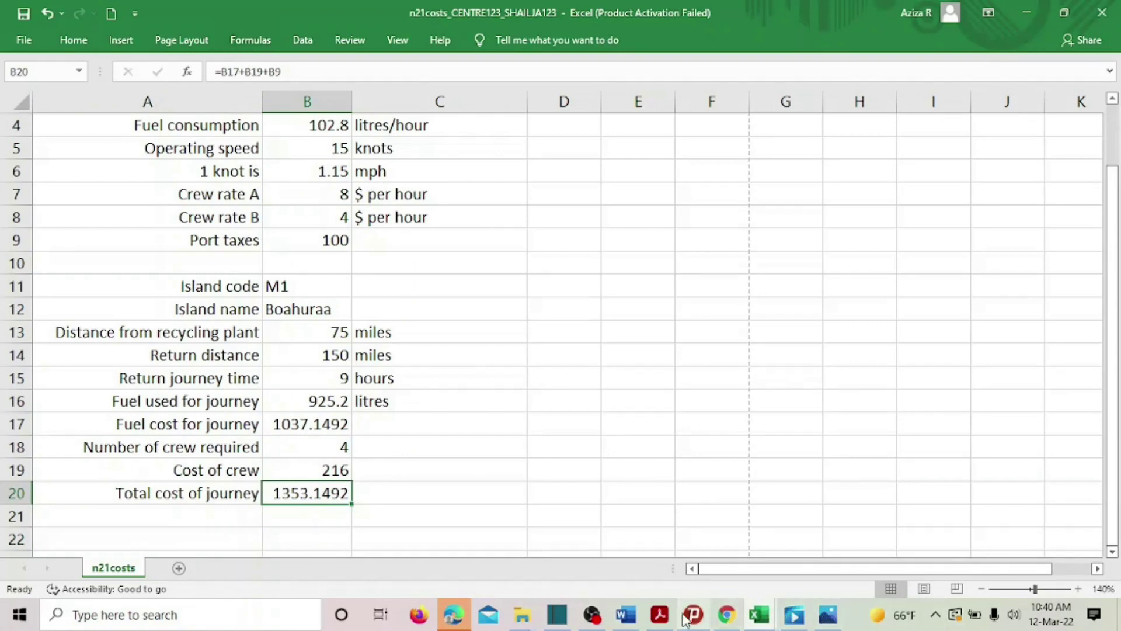
left_click(569, 477)
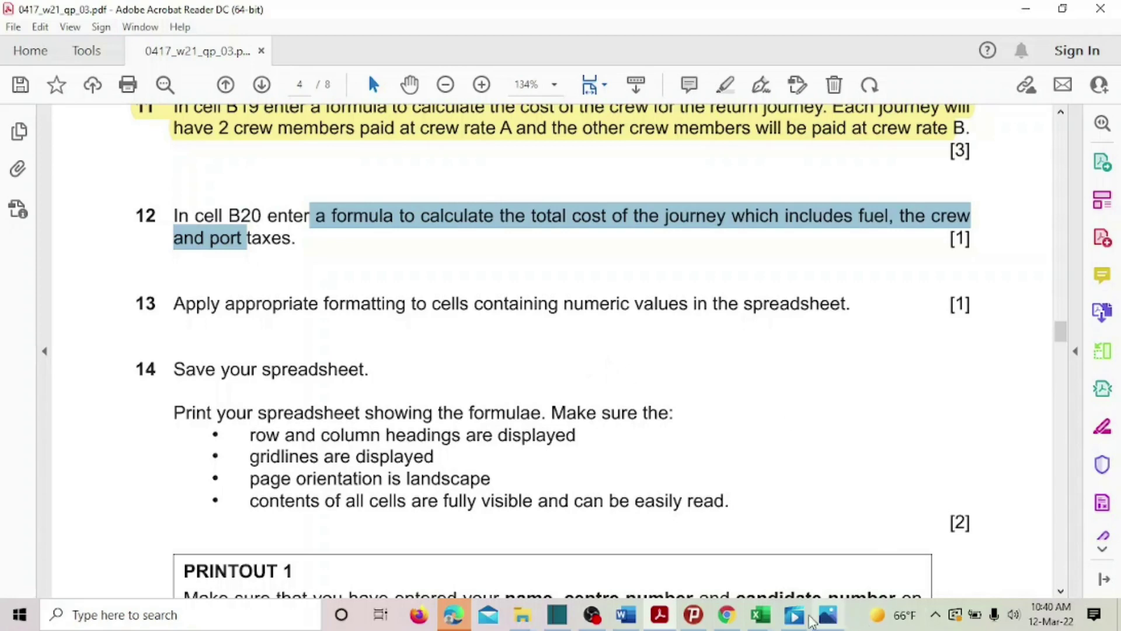
Return to the n21costs workbook in Excel and apply the dollar accounting format to B17, B19 and B20
mouse_move(757, 622)
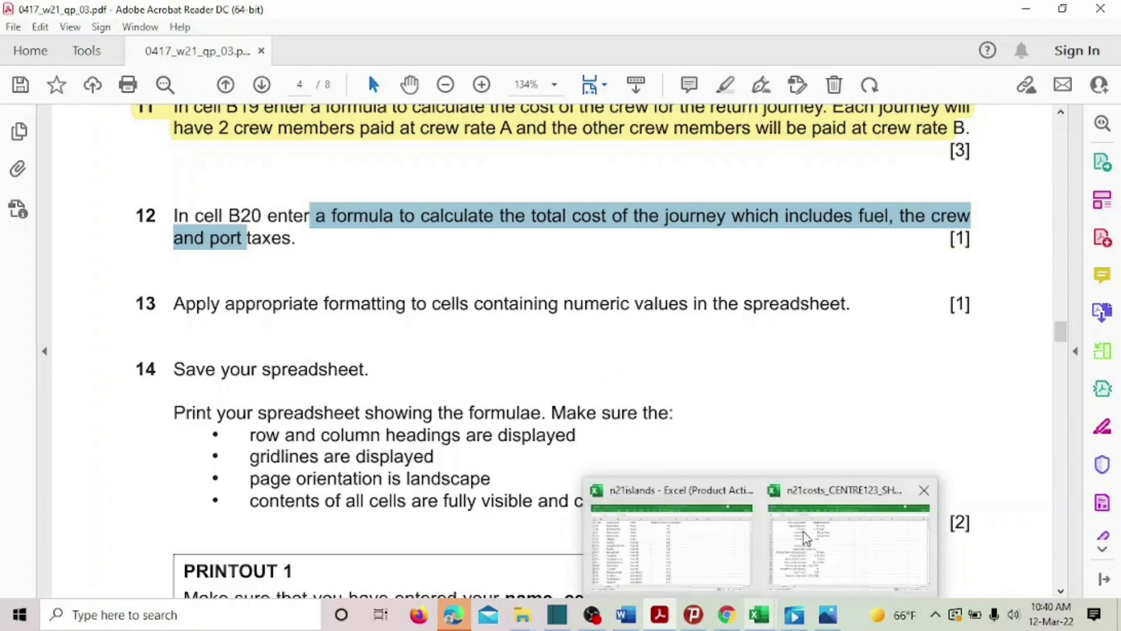
left_click(848, 543)
scroll(495, 263, "down", 2)
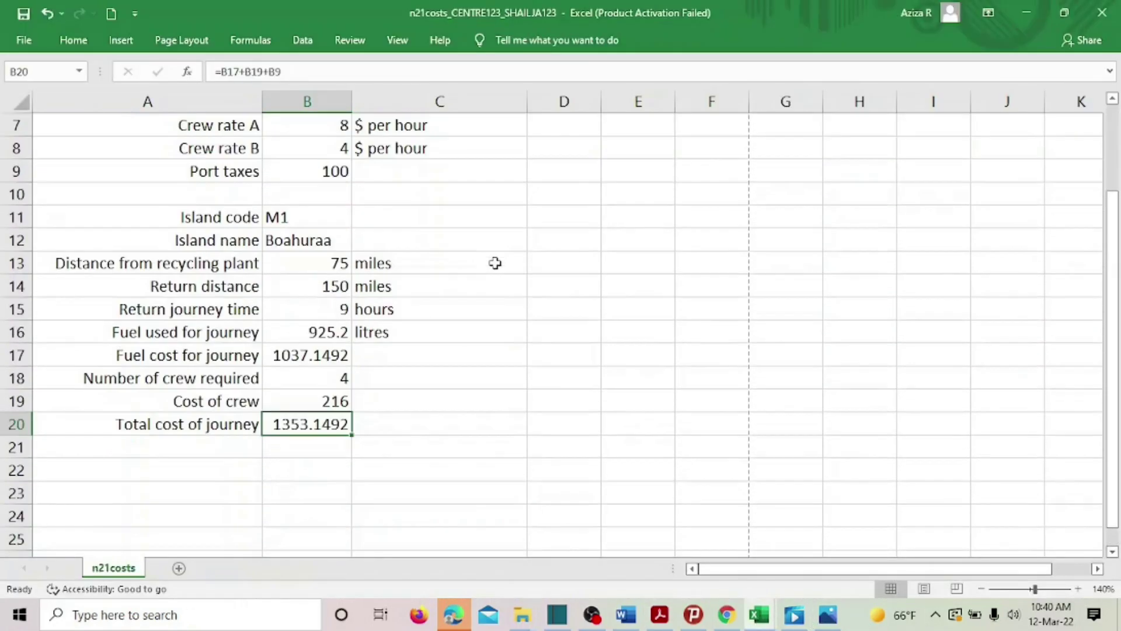
scroll(495, 263, "up", 2)
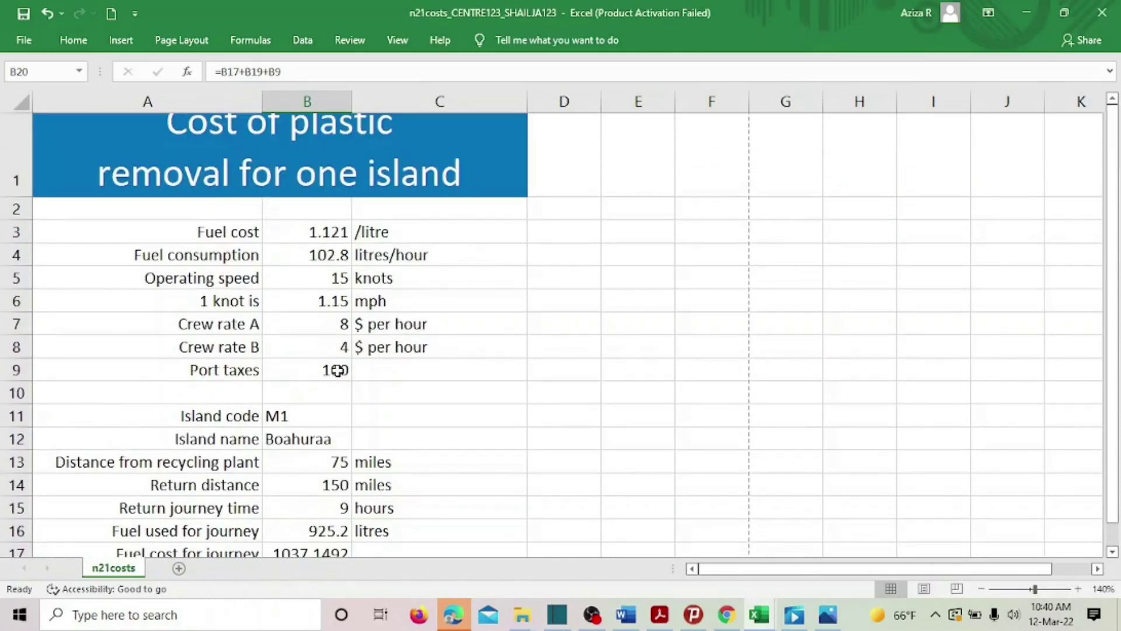
scroll(335, 371, "down", 2)
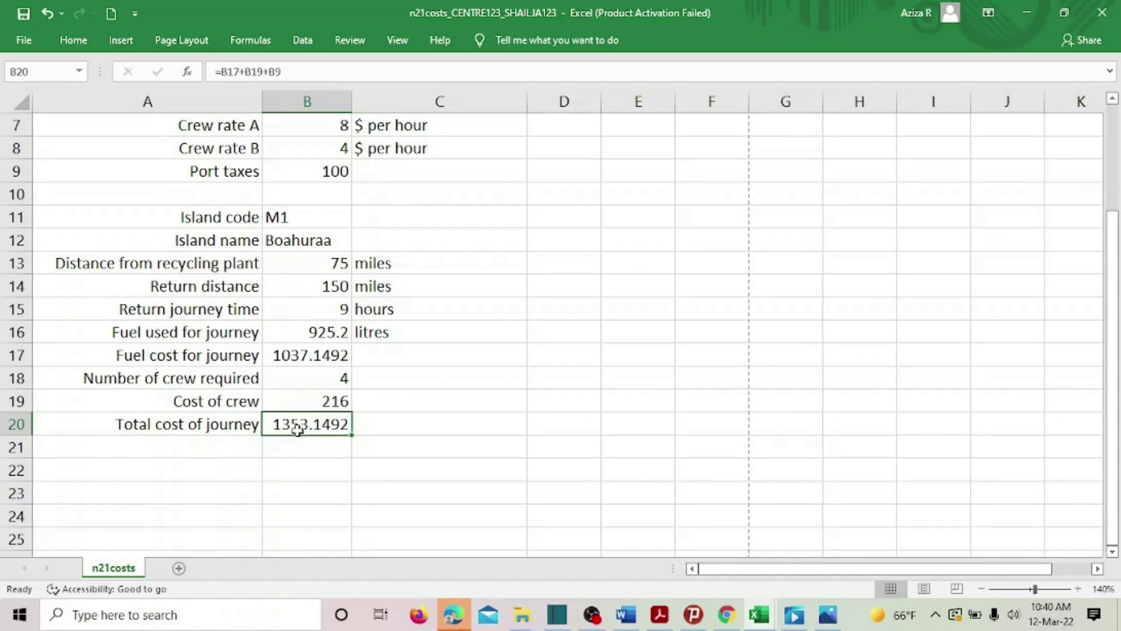
left_click(326, 407, "ctrl")
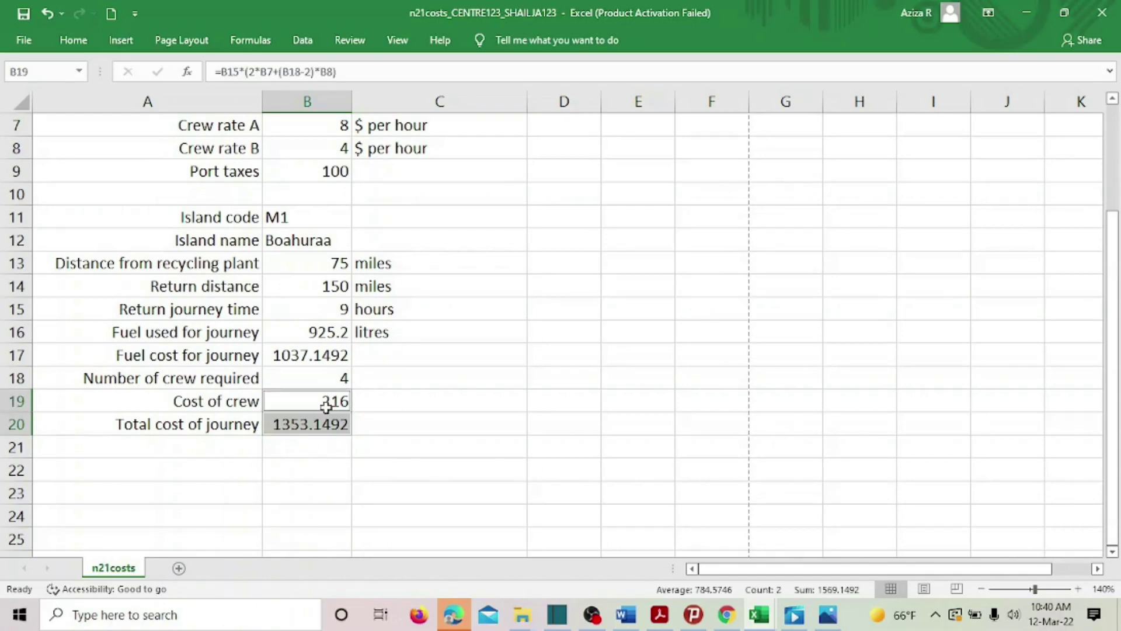
left_click(281, 360, "ctrl")
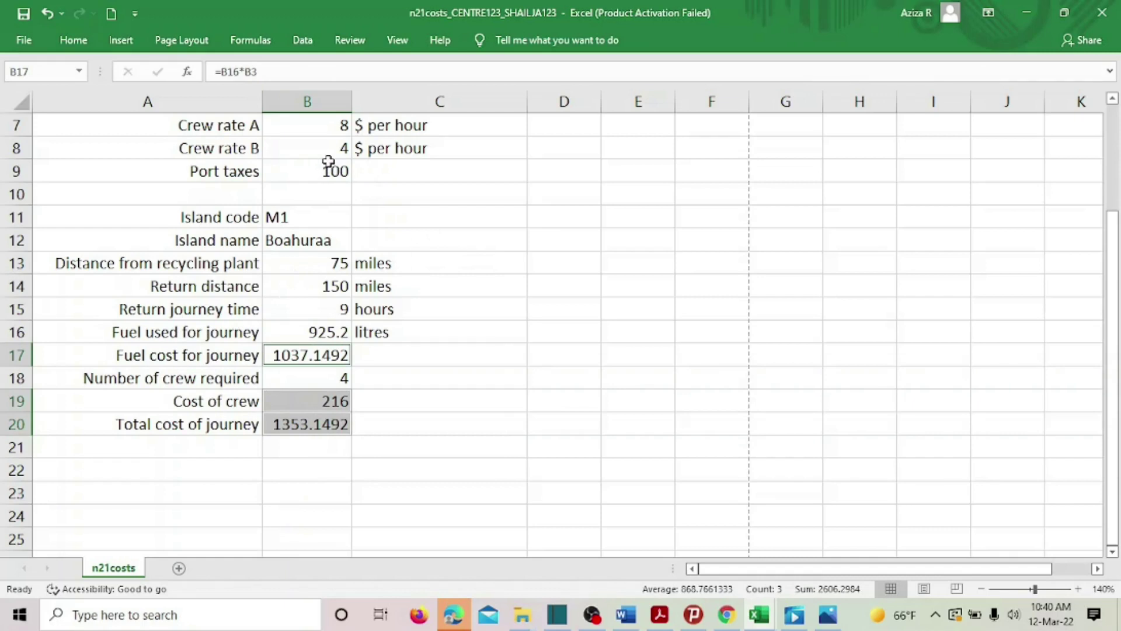
left_click(76, 40)
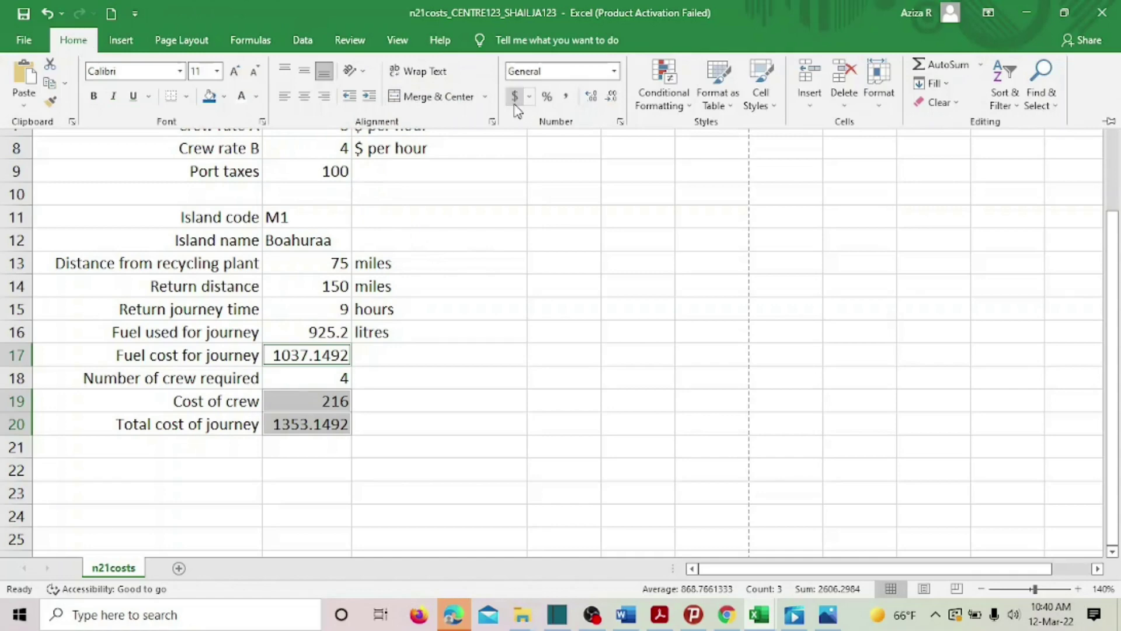
left_click(515, 102)
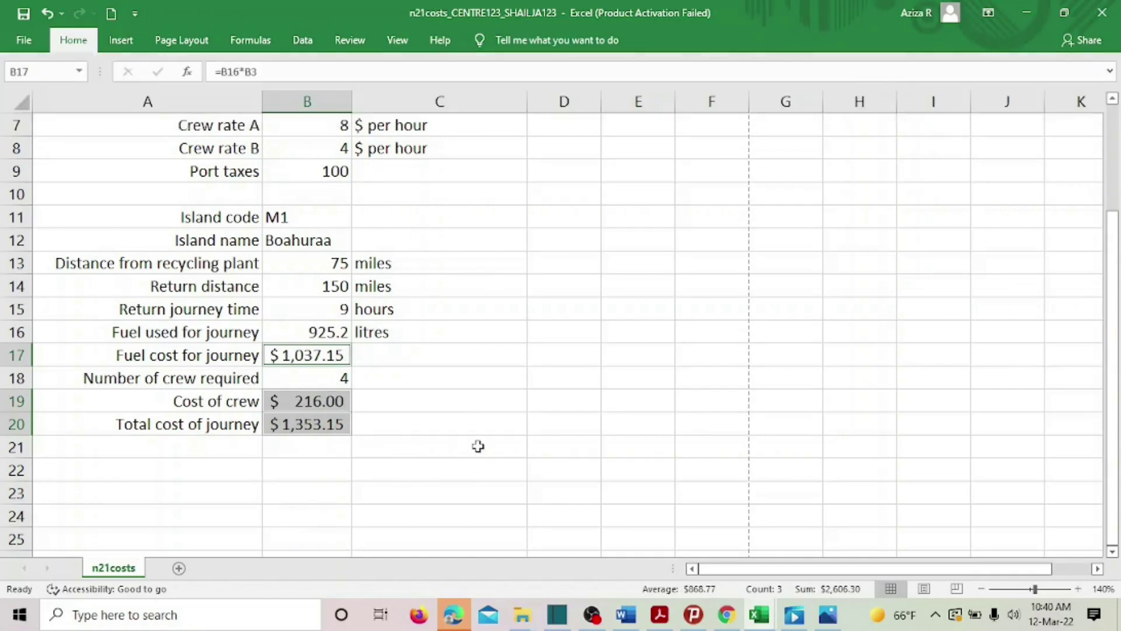
left_click(418, 379)
Apply the dollar accounting format to the Port taxes value in B9
scroll(357, 301, "up", 2)
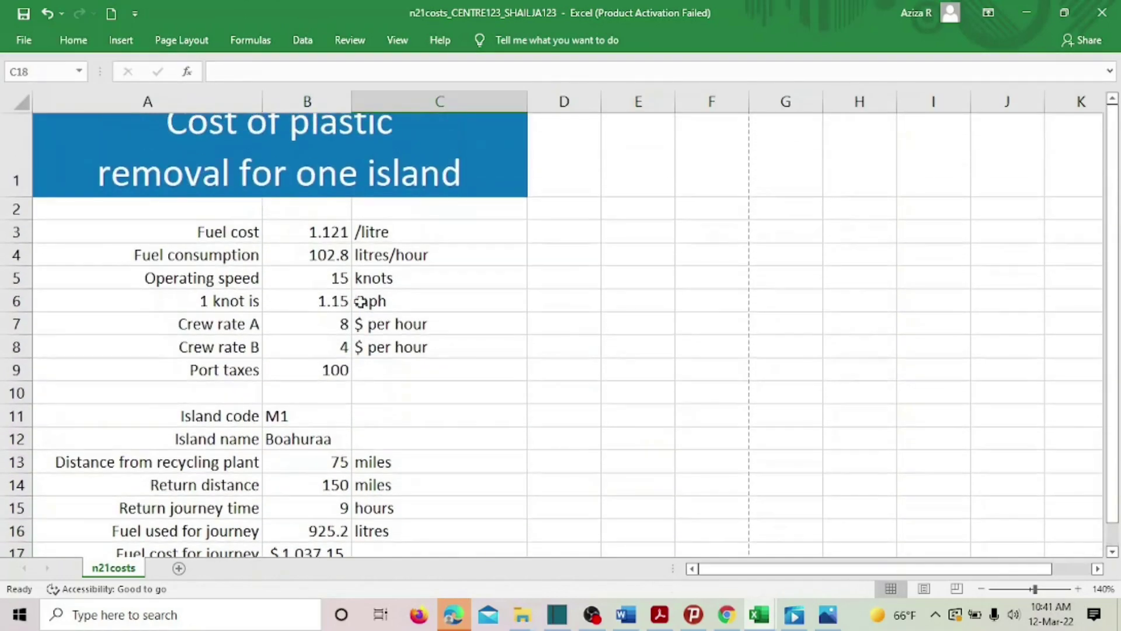
scroll(370, 300, "down", 1)
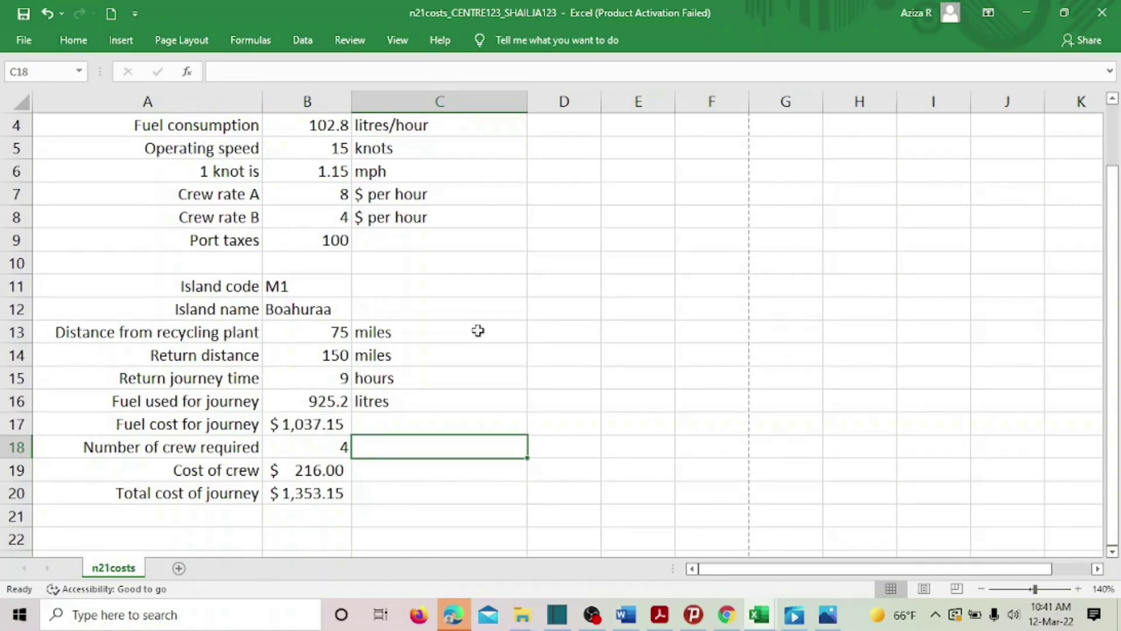
scroll(477, 331, "up", 1)
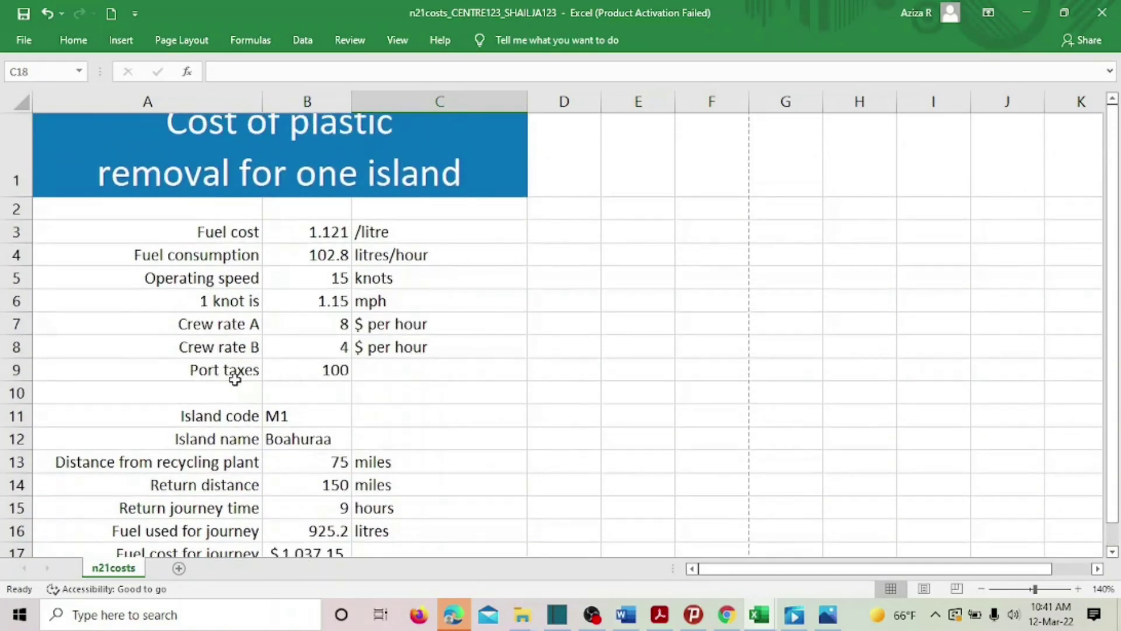
left_click(282, 368)
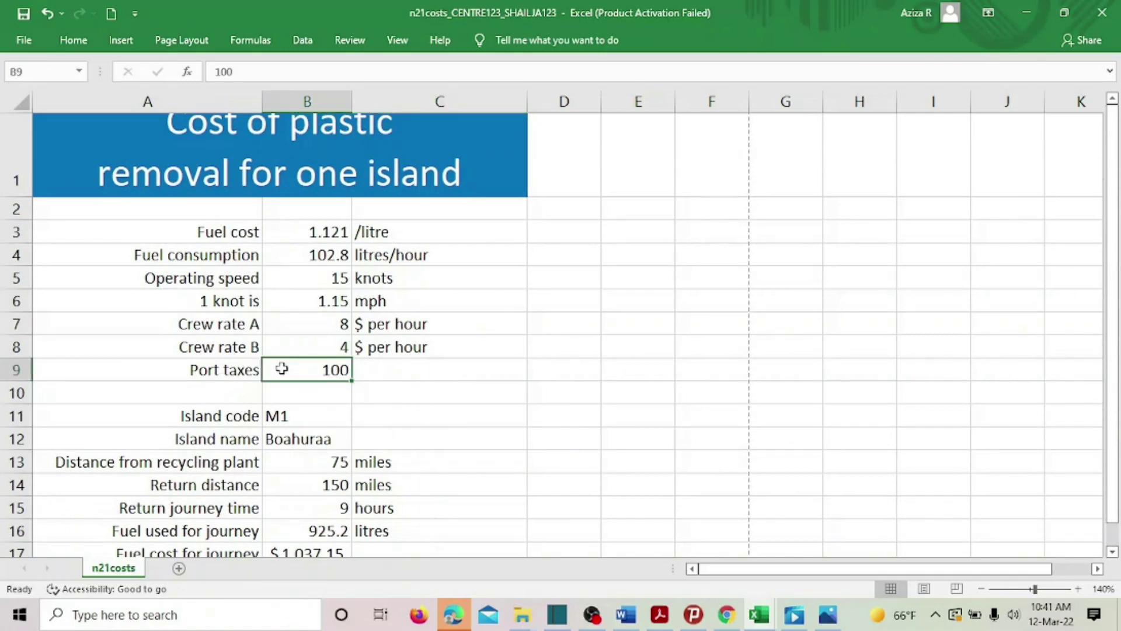
left_click(67, 40)
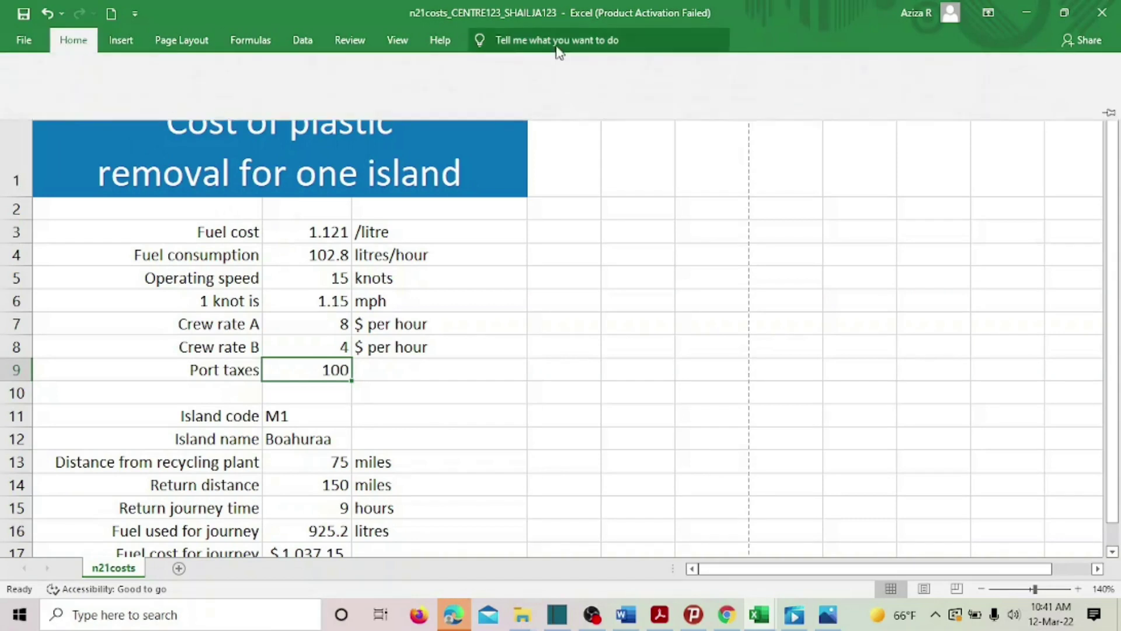
left_click(514, 96)
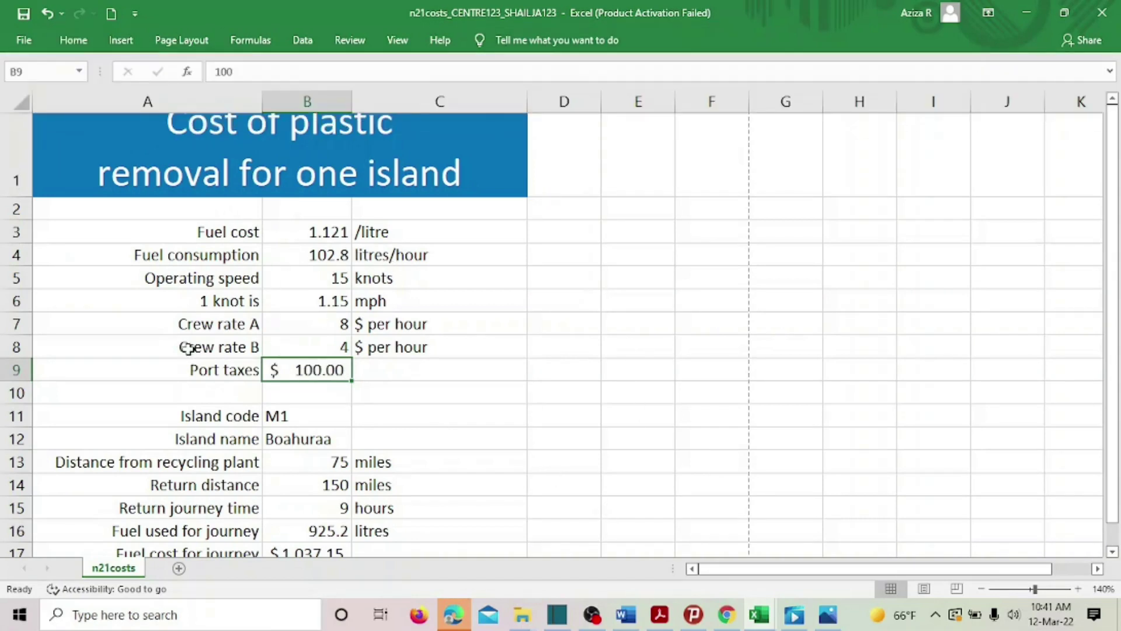
Apply the dollar accounting format to the crew rate A and B values in B7 and B8
left_click(299, 328)
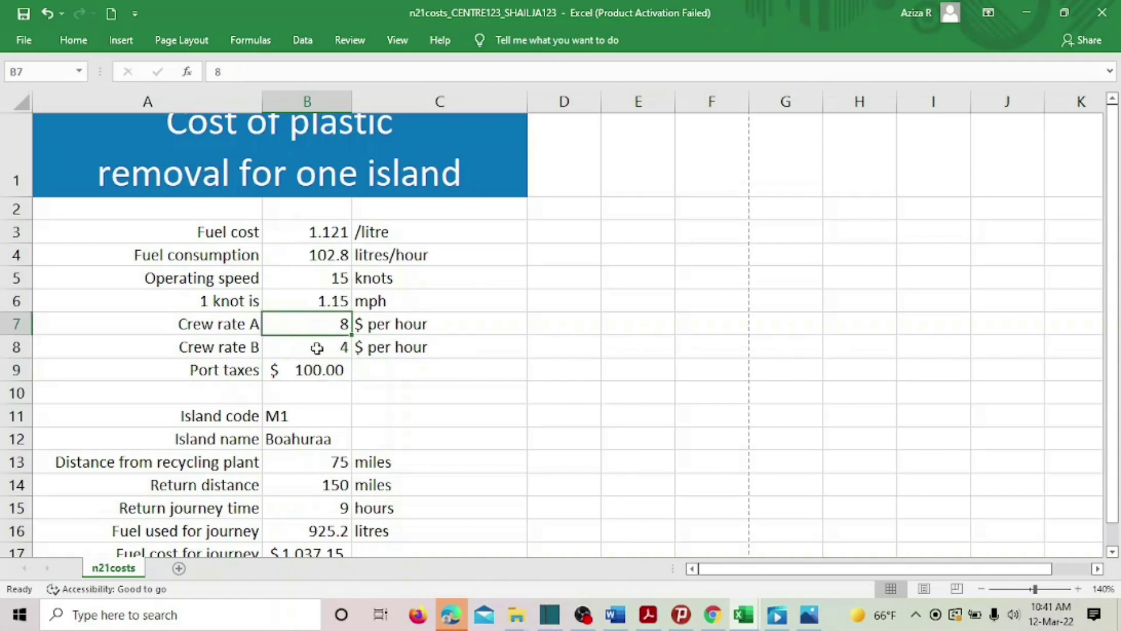
left_click(316, 348, "ctrl")
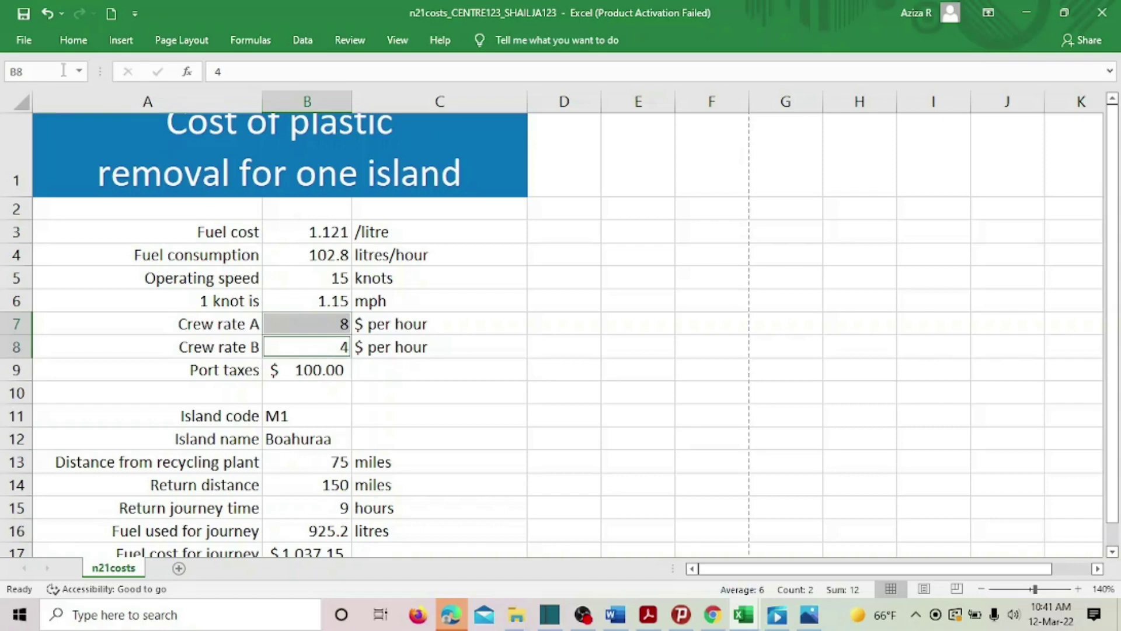
left_click(70, 39)
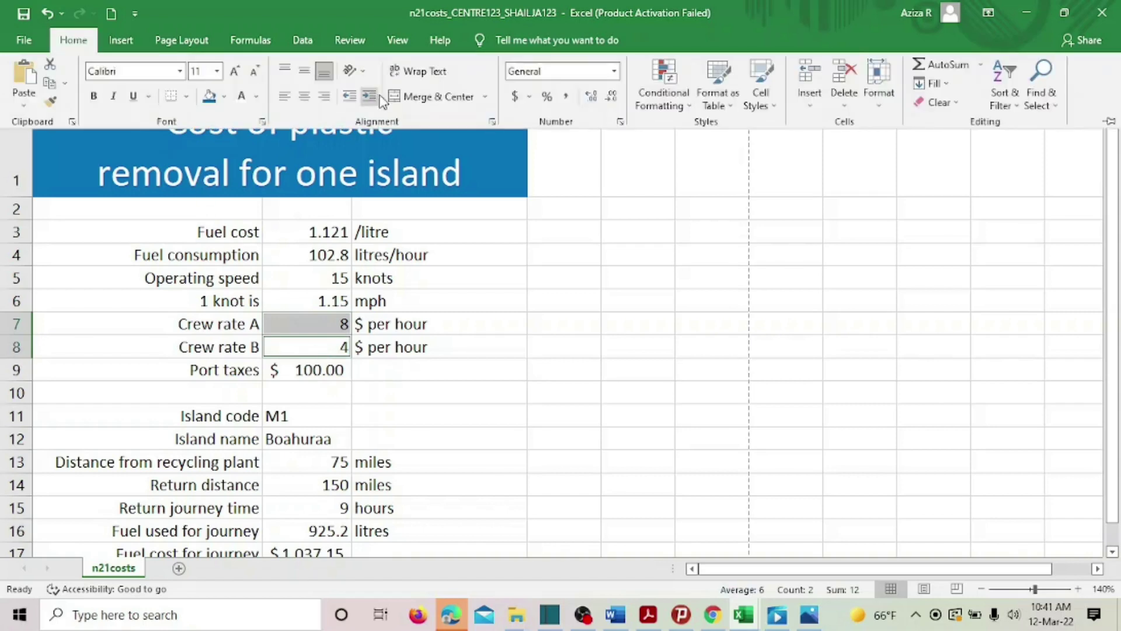
left_click(521, 98)
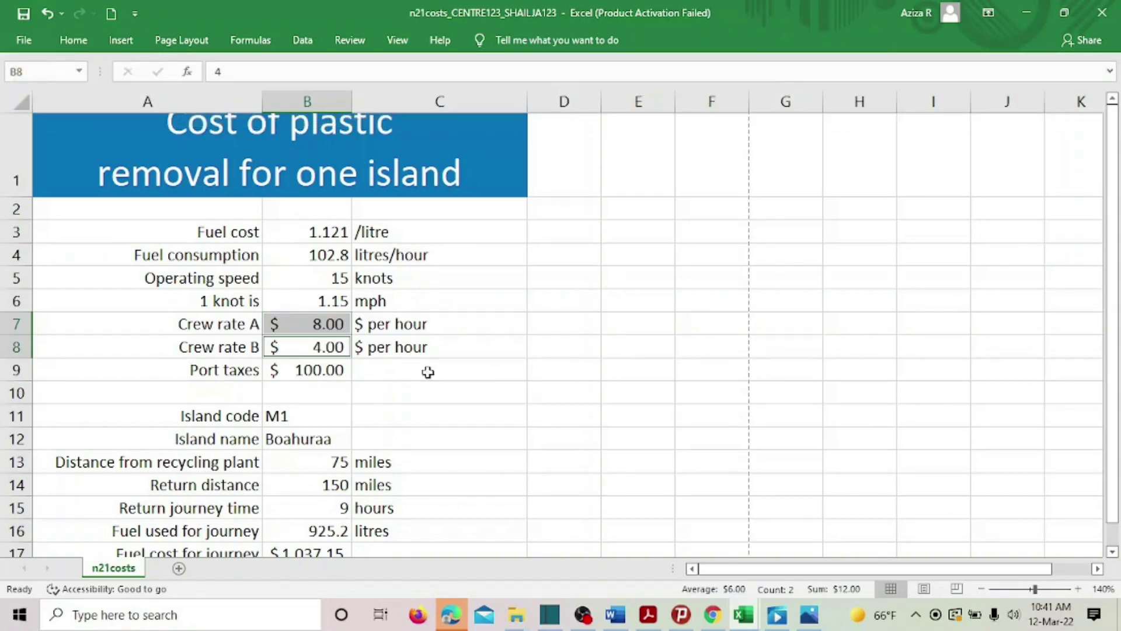
left_click(430, 296)
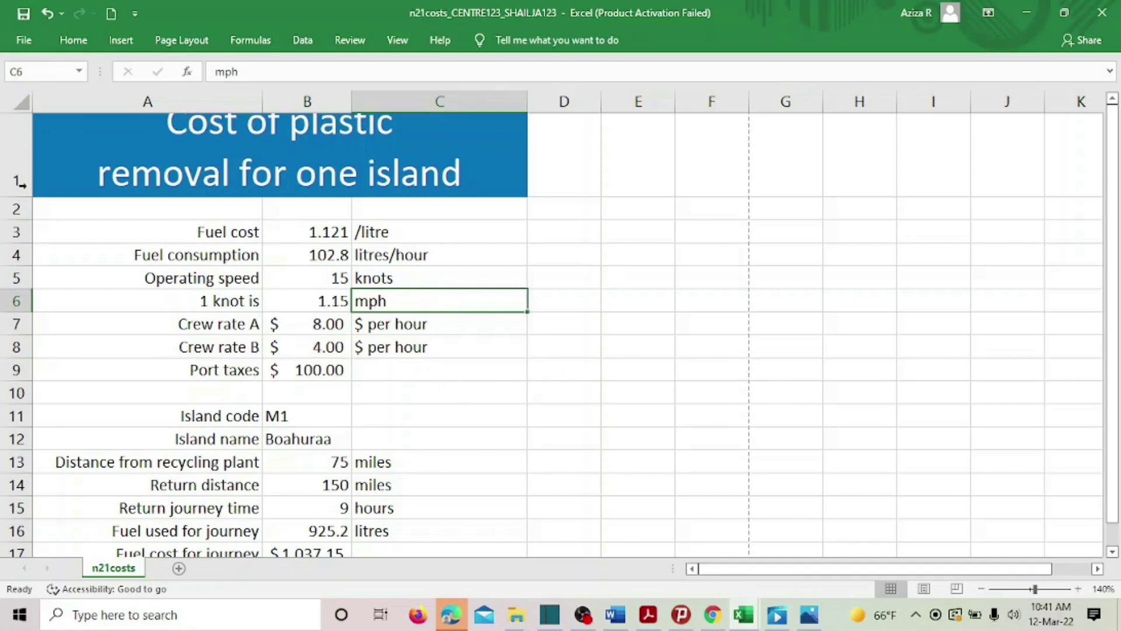
Apply the dollar accounting format to the Fuel cost per litre value in B3
left_click(295, 233)
left_click(71, 39)
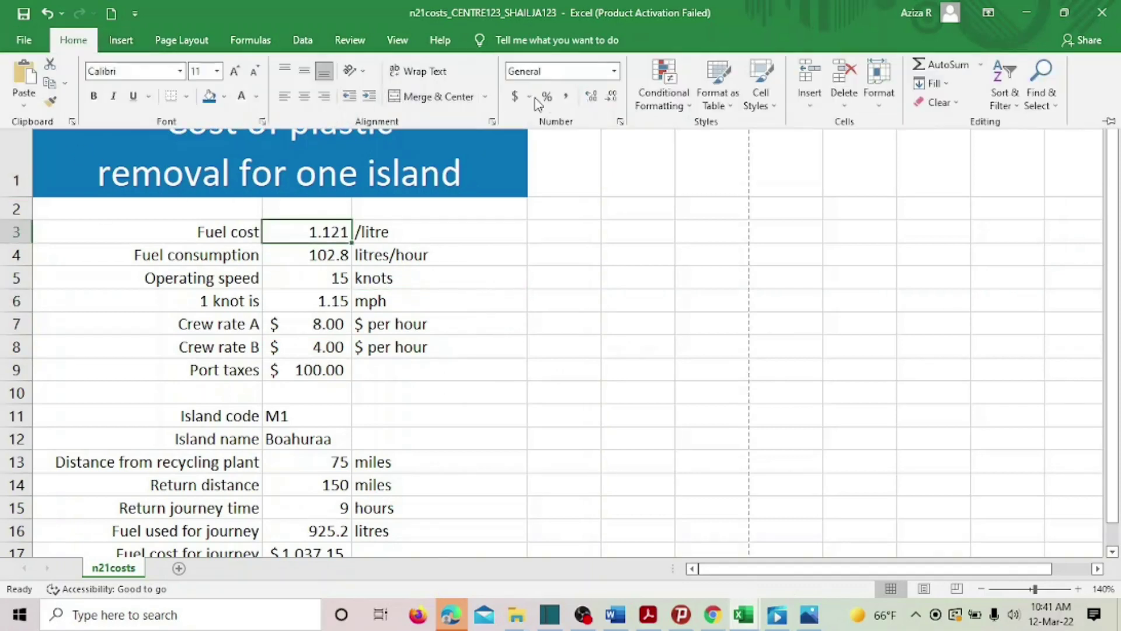
left_click(514, 96)
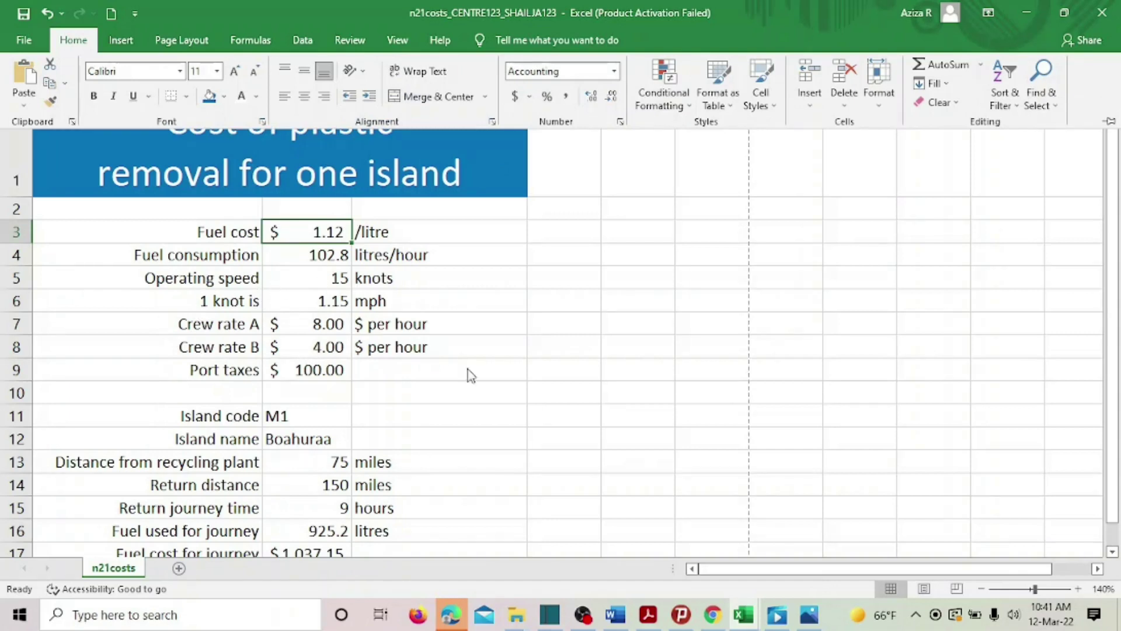
scroll(501, 472, "down", 2)
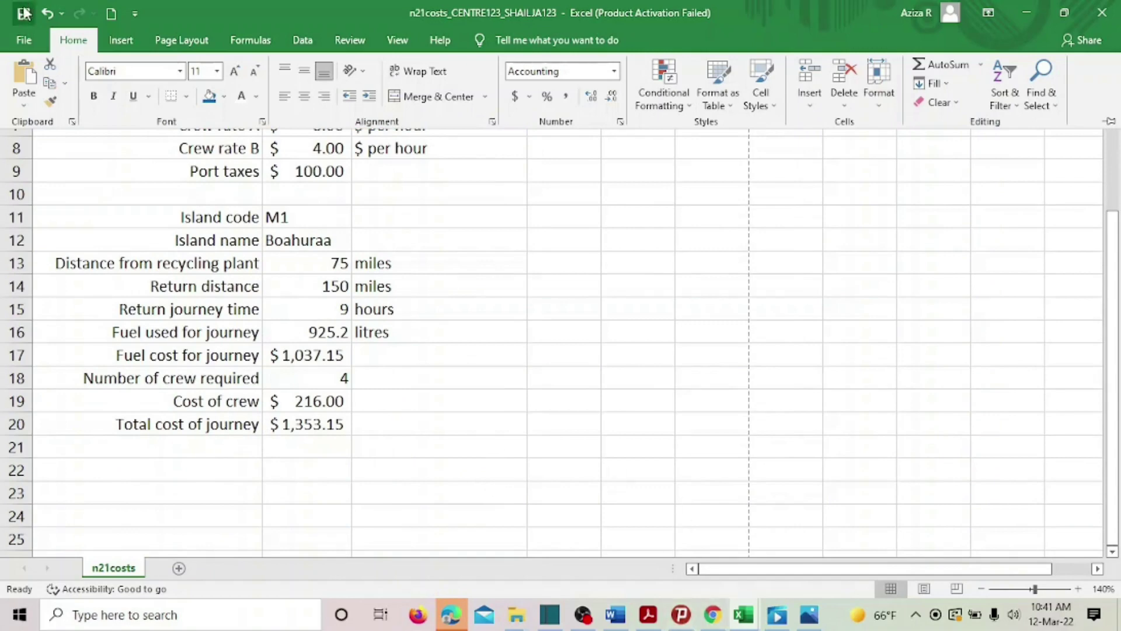
key("Escape")
Switch to the exam PDF in Acrobat Reader, highlight the text of question 13 and check question 14's page orientation requirement
left_click(648, 614)
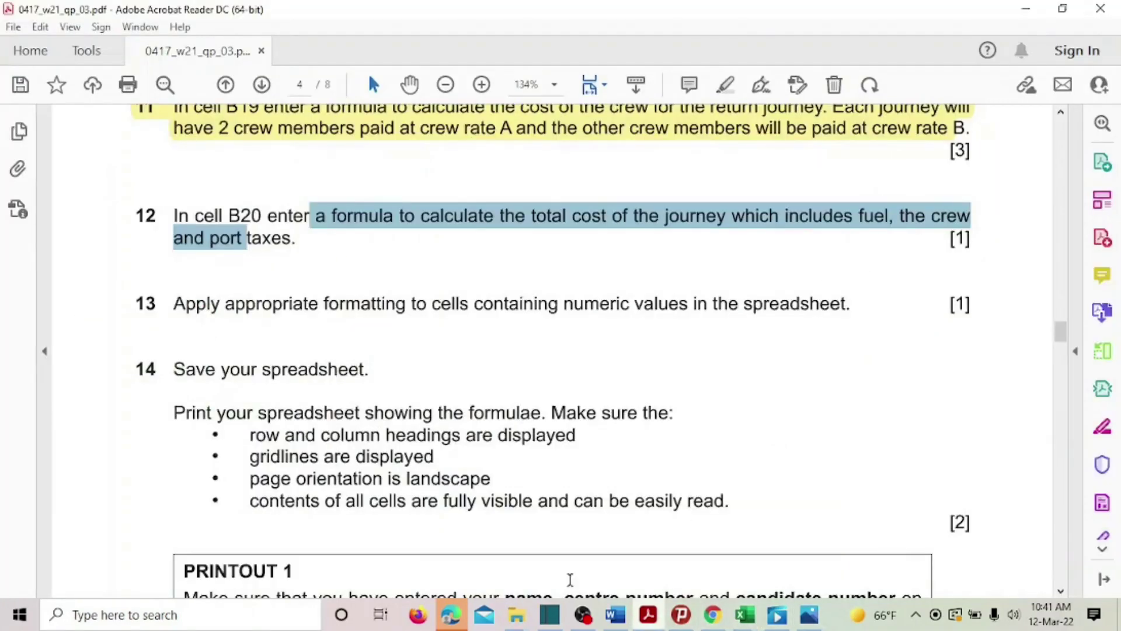
scroll(523, 447, "down", 1)
scroll(523, 447, "down", 1)
left_click_drag(125, 172, 821, 166)
left_click(838, 159)
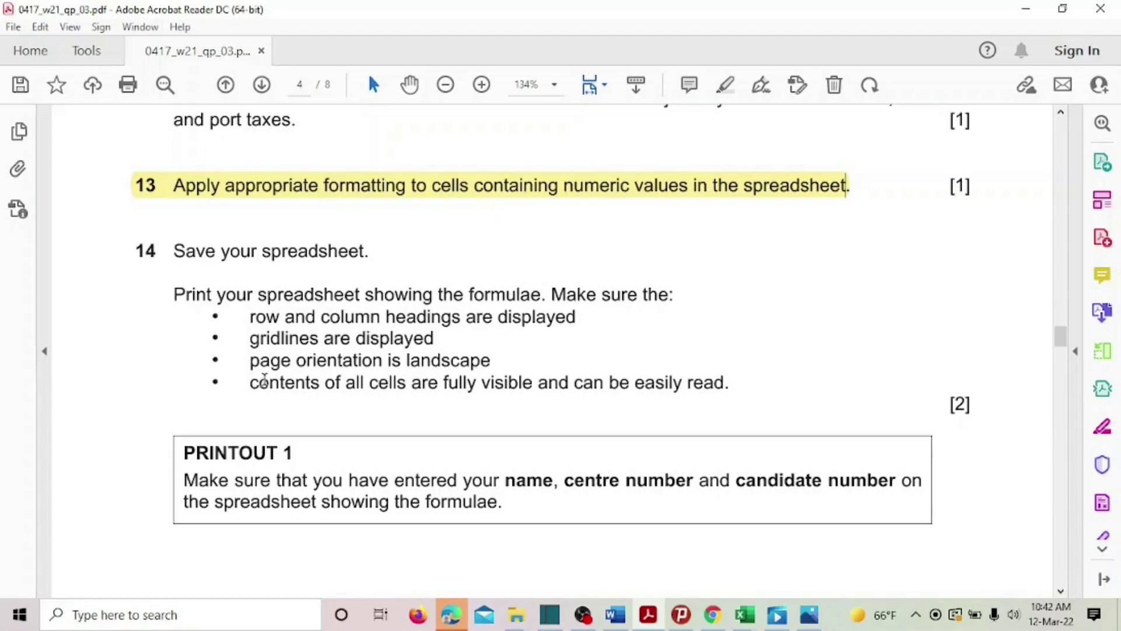
triple_click(482, 365)
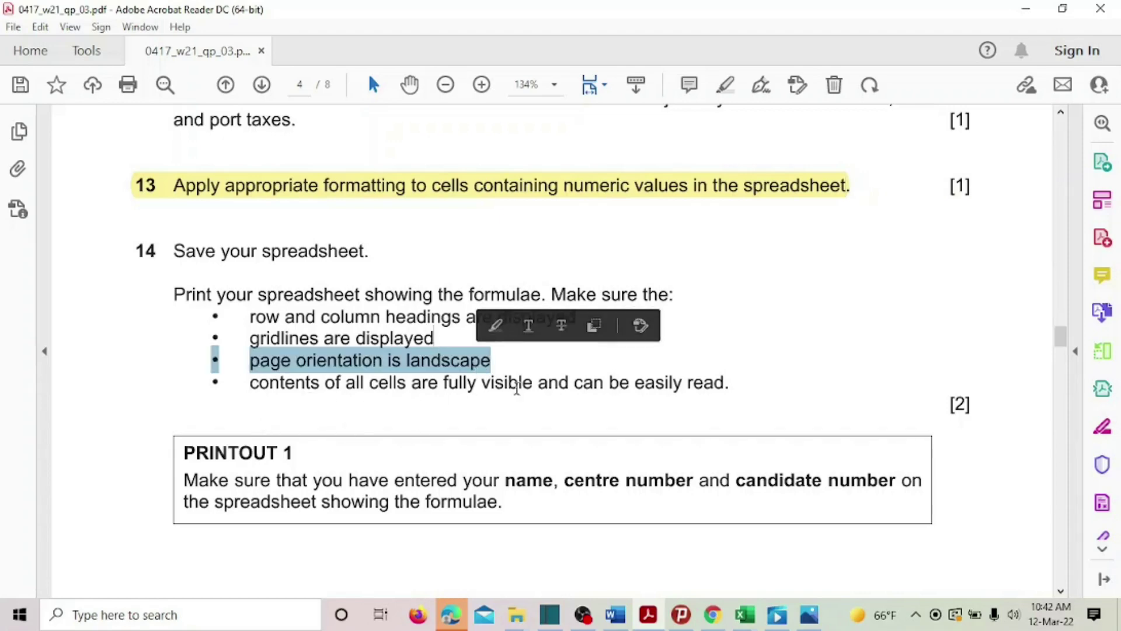
Return to the n21costs workbook in Excel and apply All Borders to the range A1:C20
left_click(744, 614)
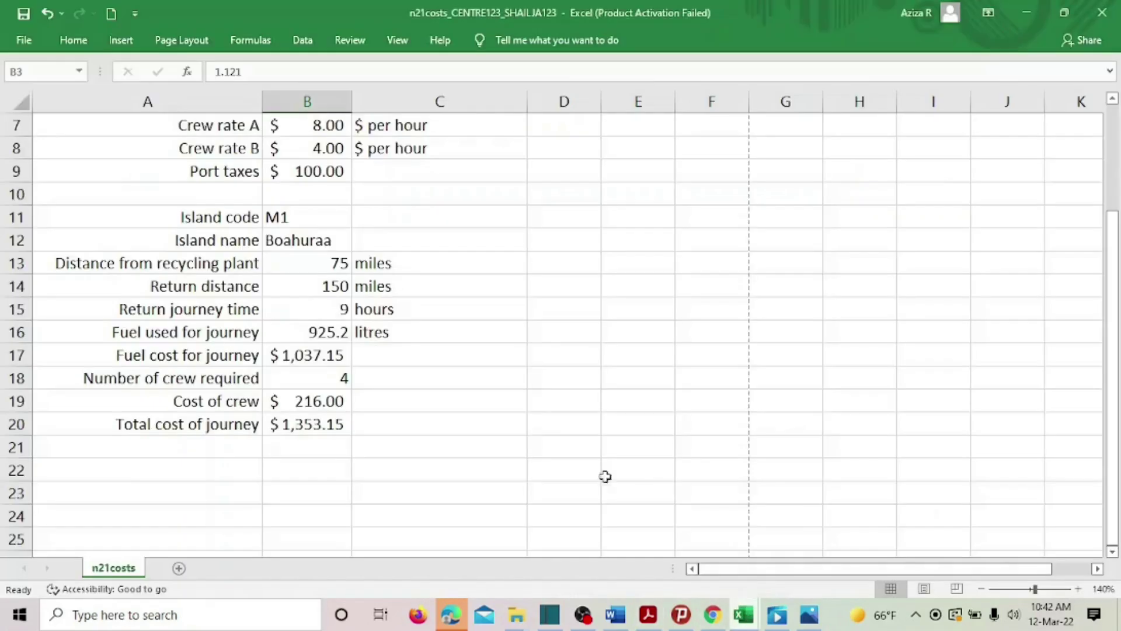
scroll(268, 383, "up", 2)
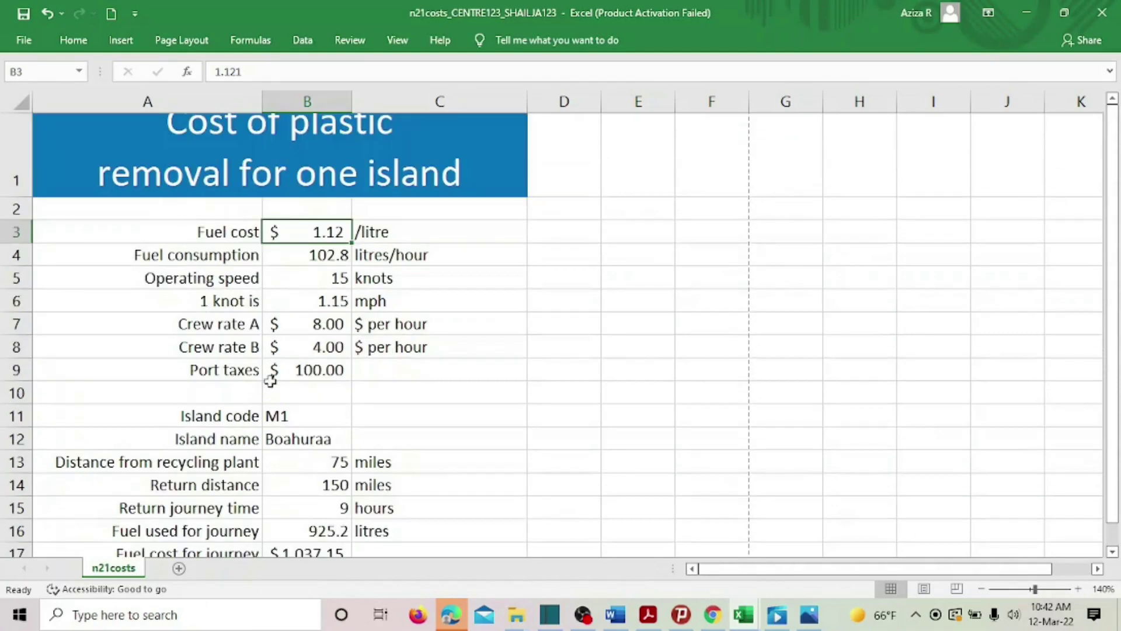
left_click_drag(98, 146, 431, 435)
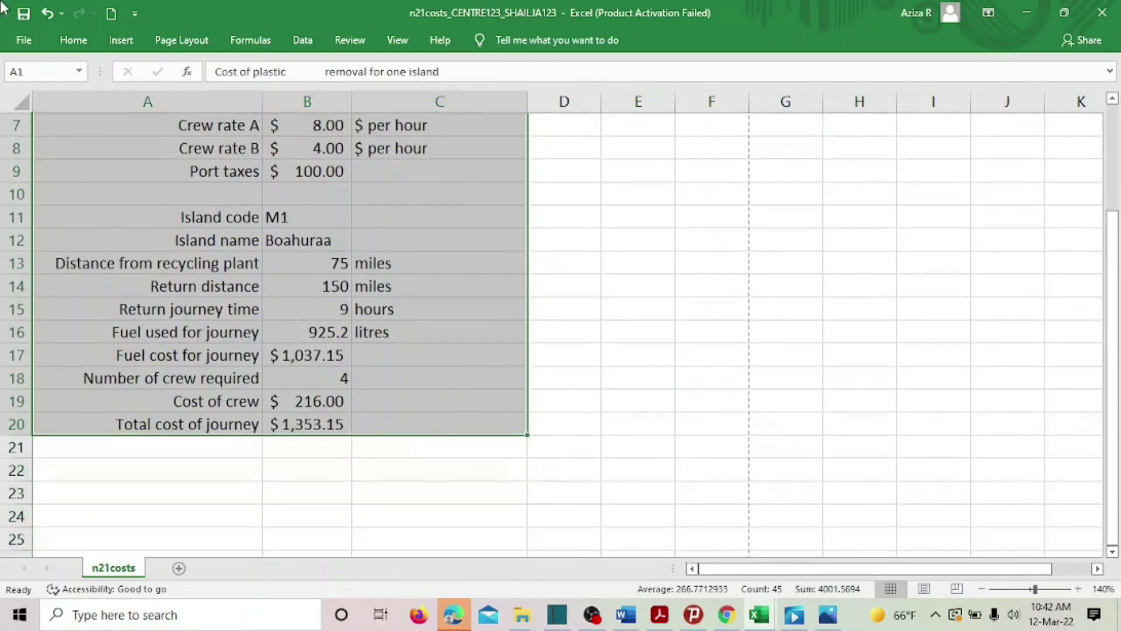
left_click(64, 42)
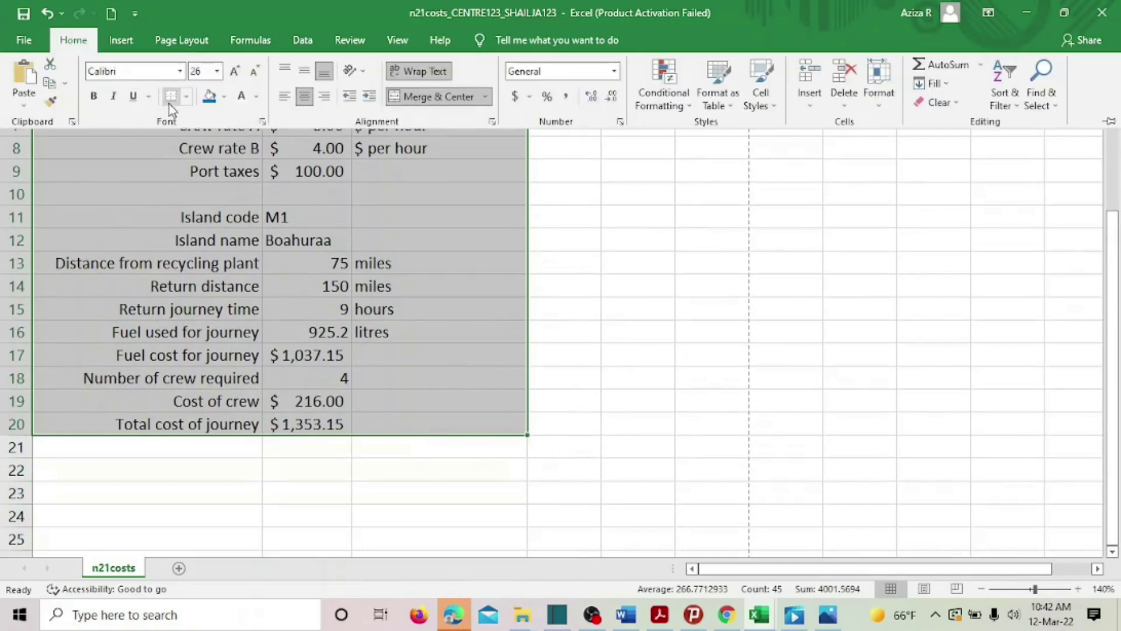
left_click(186, 96)
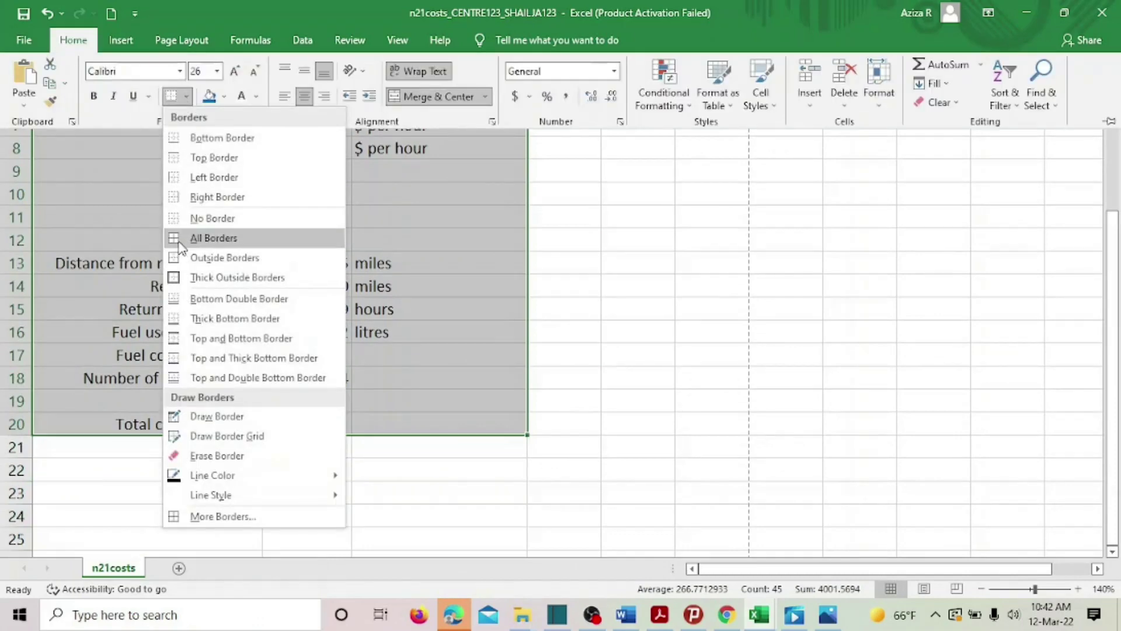
left_click(213, 237)
scroll(686, 283, "up", 3)
key("Escape")
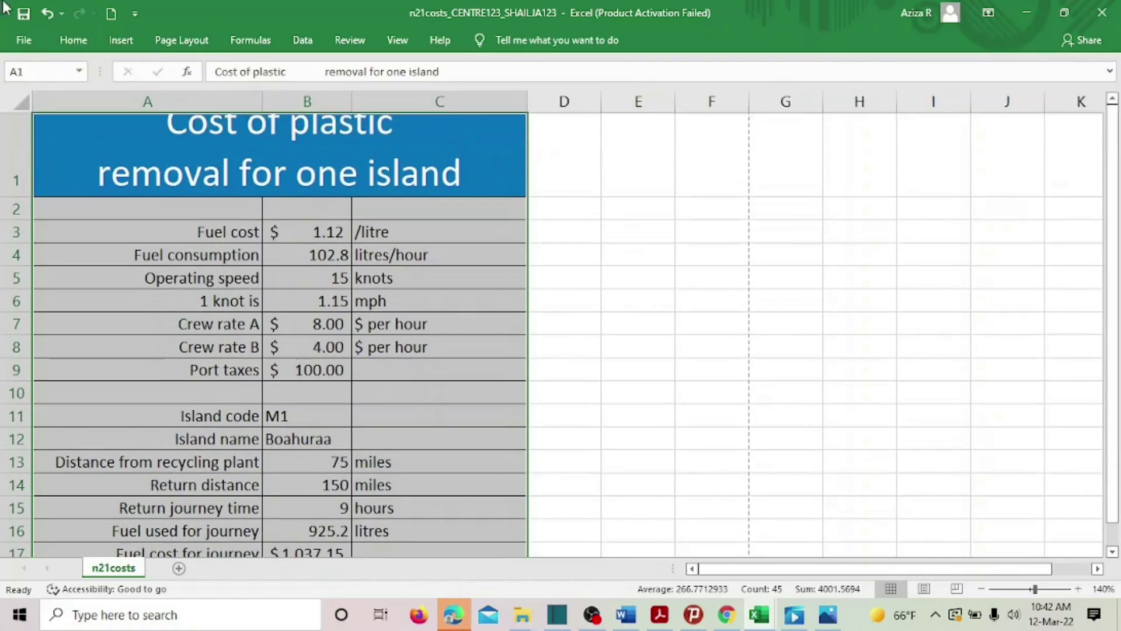
Show the formulas in the n21costs sheet and set its print orientation to landscape
left_click(251, 41)
left_click(788, 64)
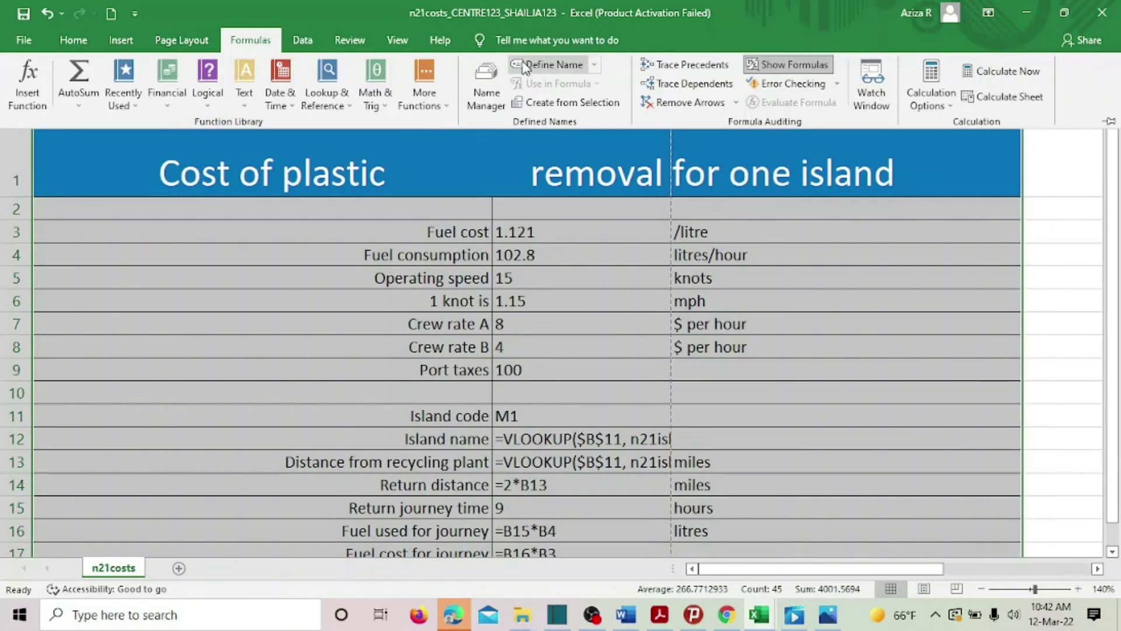
left_click(23, 39)
left_click(55, 328)
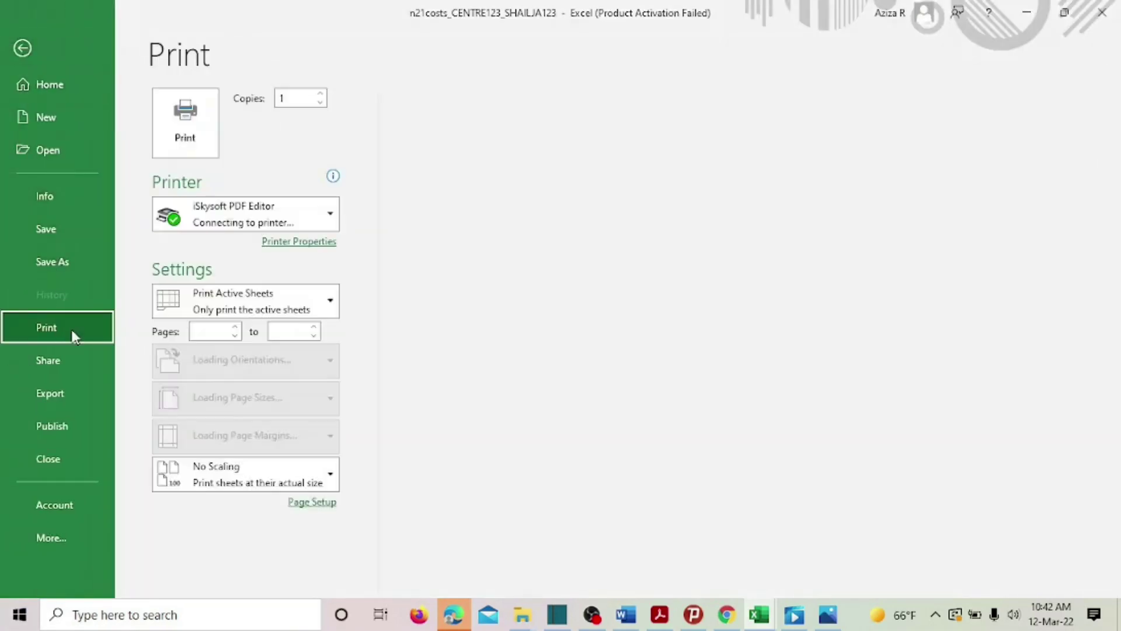
left_click(225, 397)
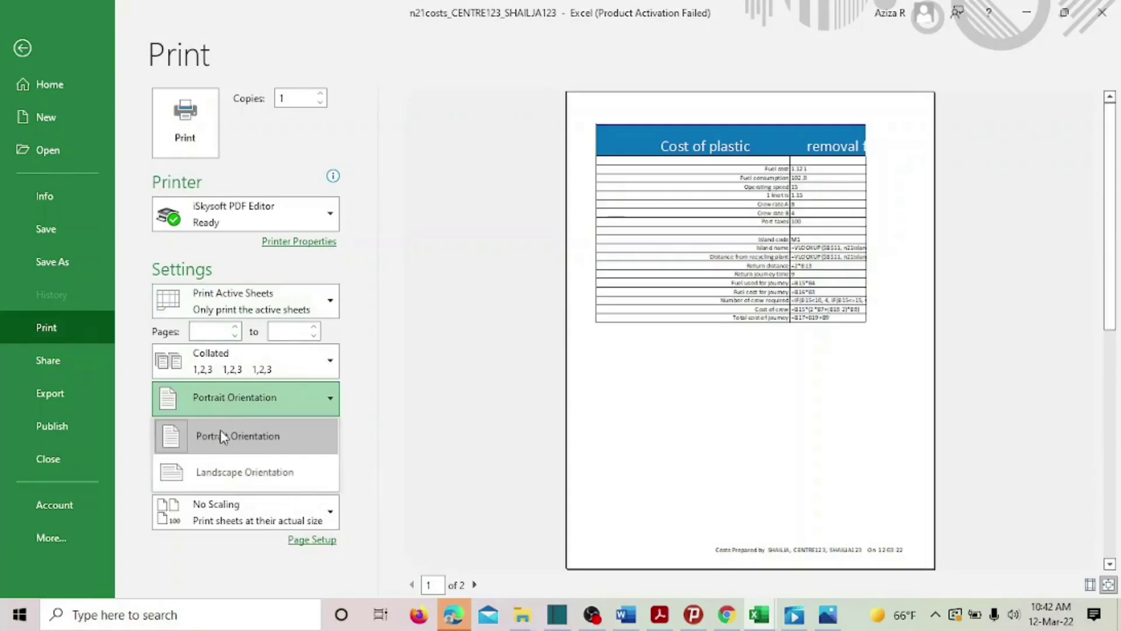
left_click(238, 476)
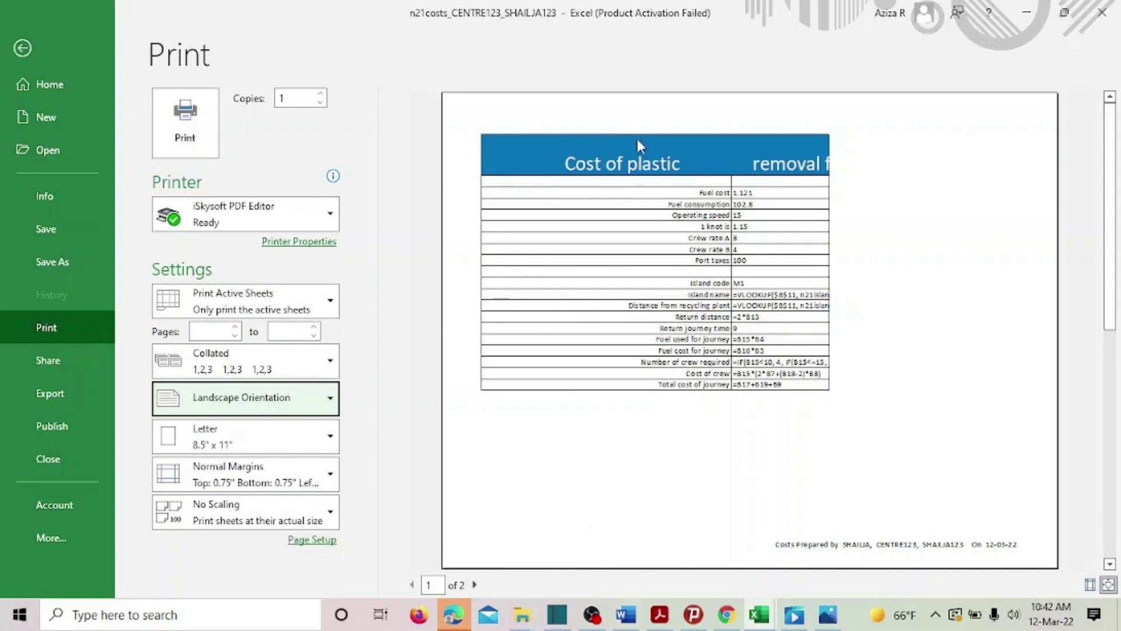
Show the margin handles in the print preview and narrow column A so columns A to C fit on one page
left_click(1104, 585)
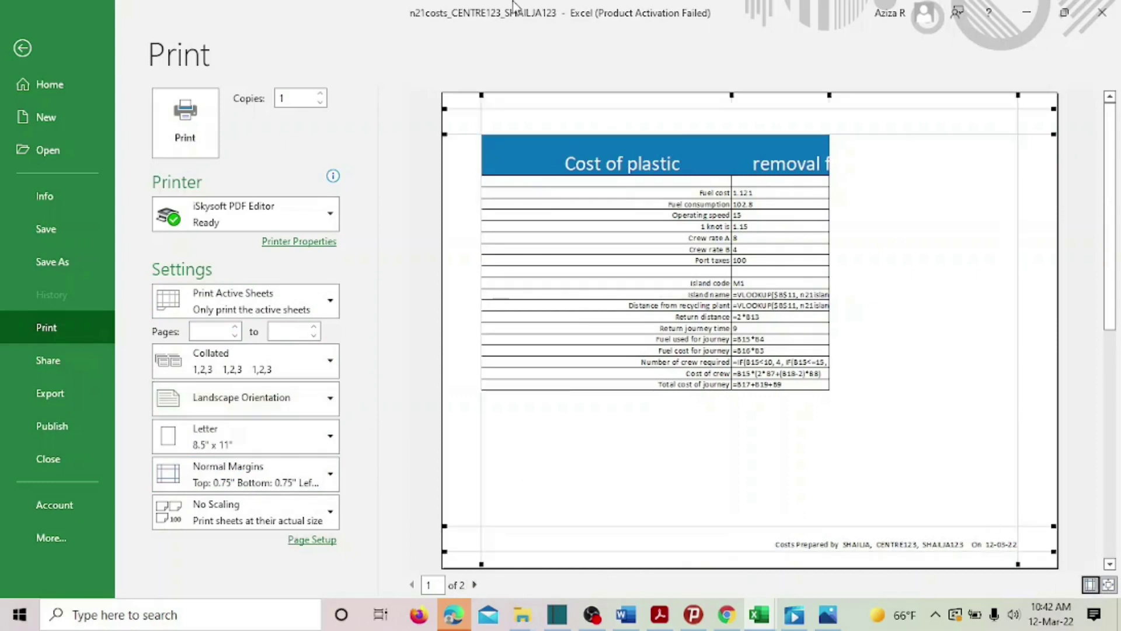
left_click_drag(729, 93, 631, 95)
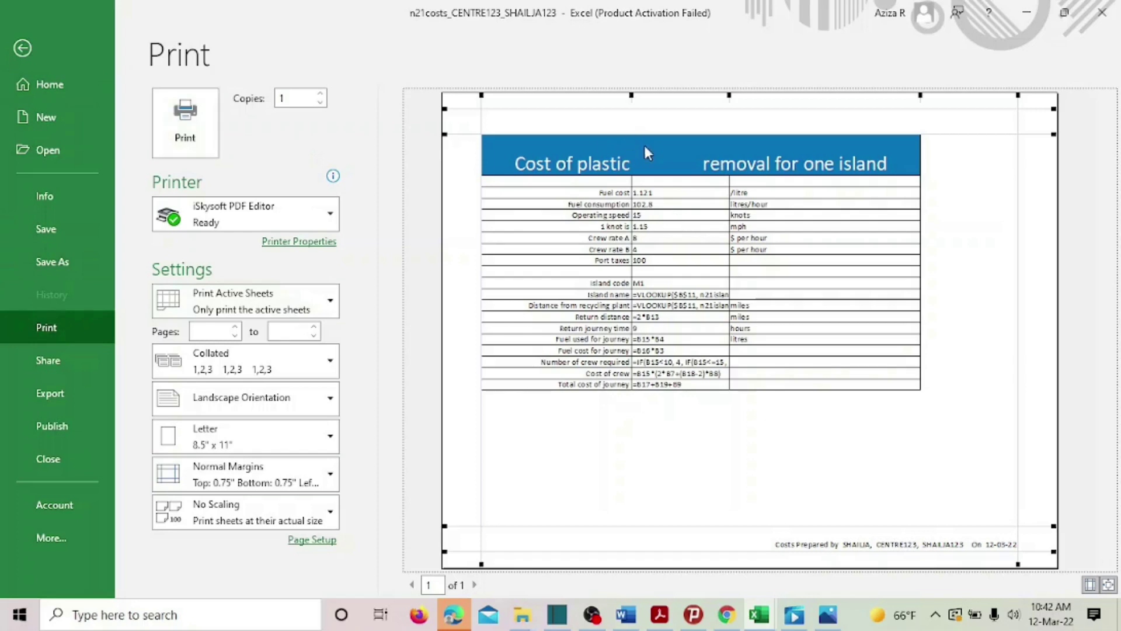
left_click(23, 49)
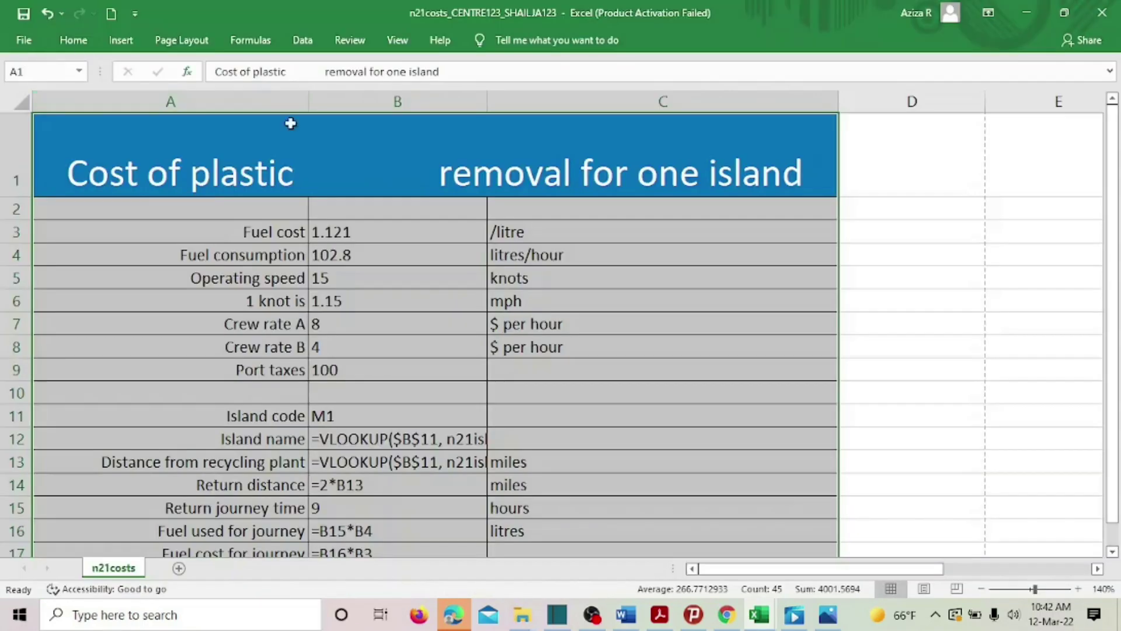
left_click(432, 185)
double_click(432, 181)
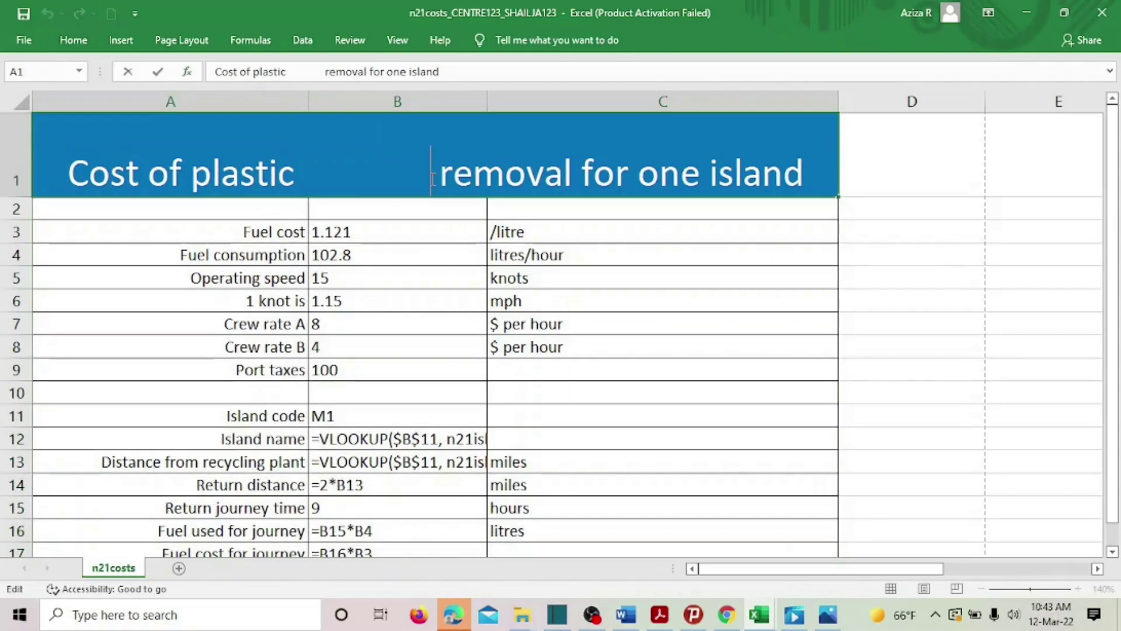
key("Return")
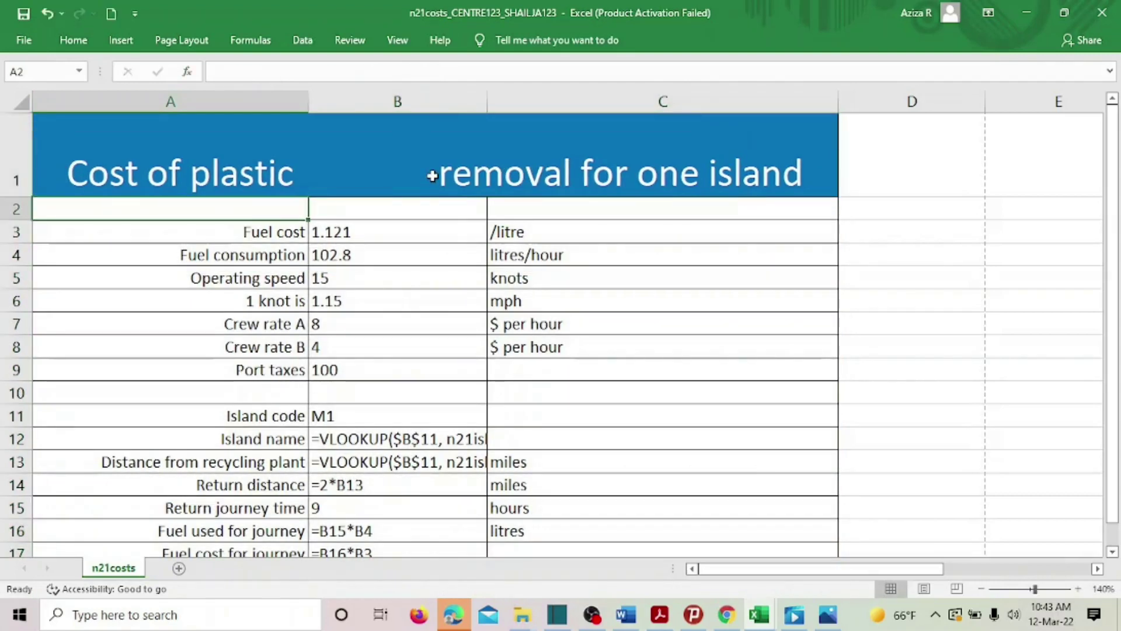
left_click(435, 174)
double_click(442, 170)
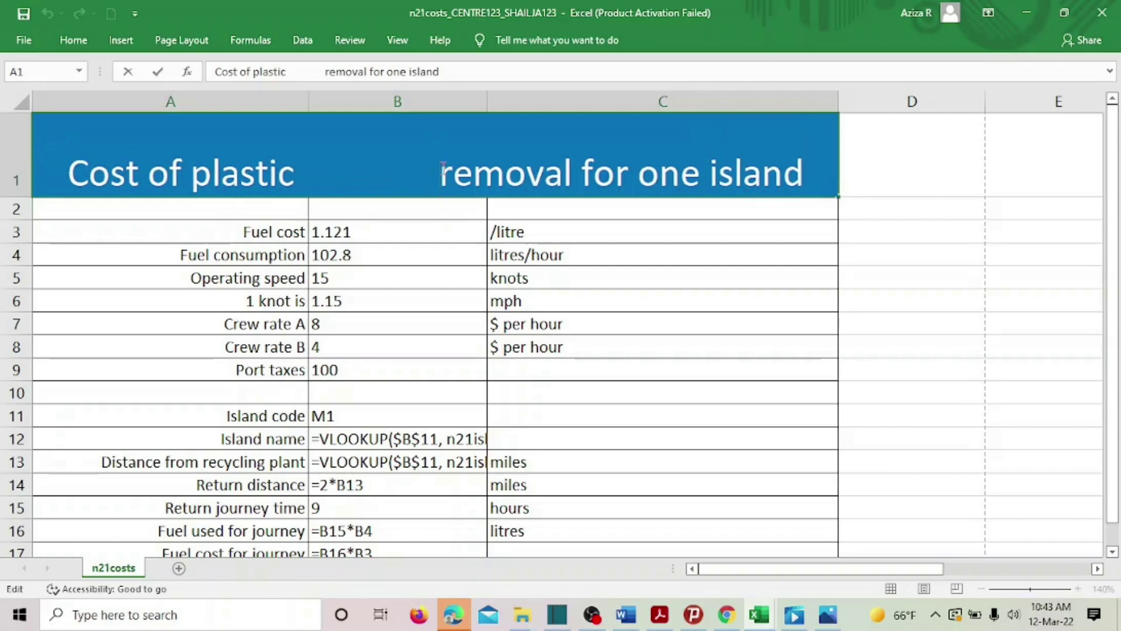
key("Return")
key("Down")
key("Down")
key("Down")
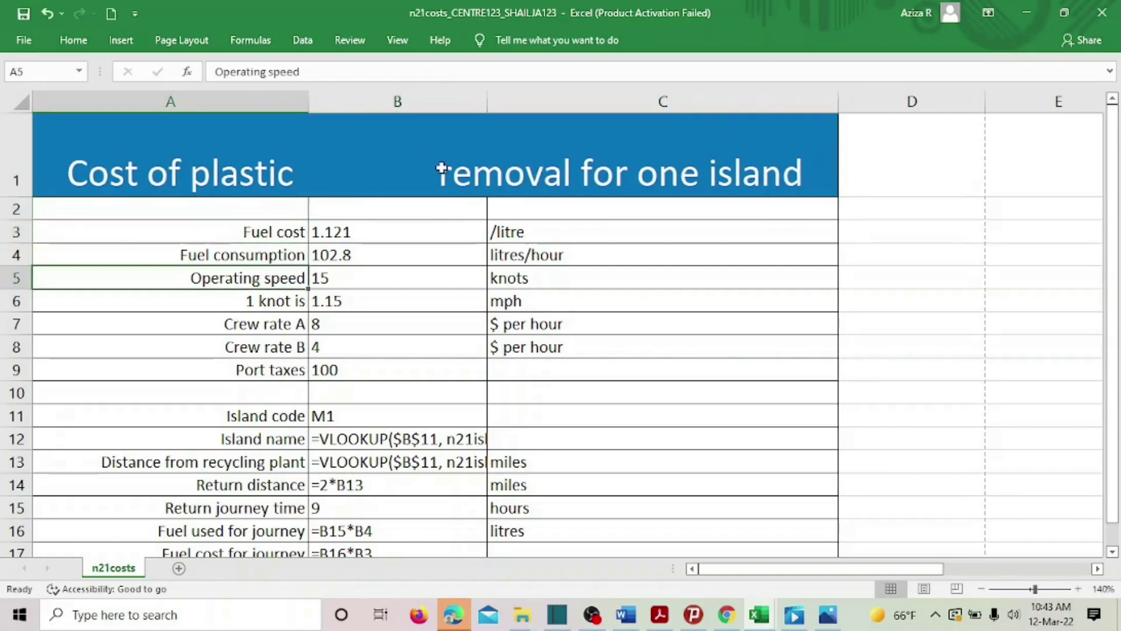
left_click(426, 173)
double_click(426, 174)
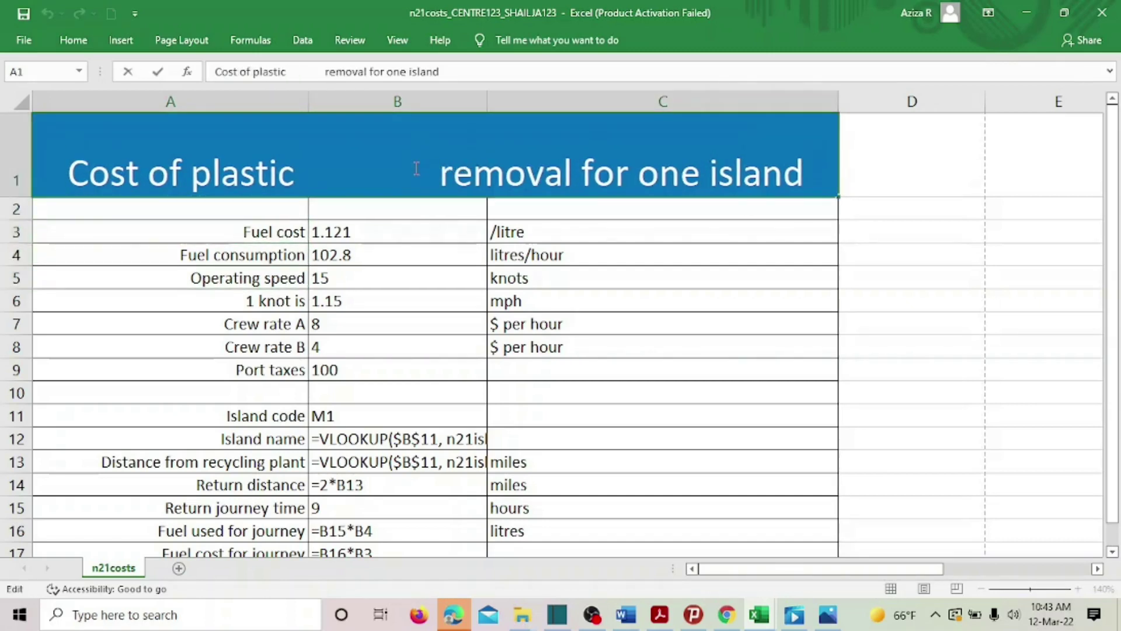
key("Return")
key("Down")
key("Down")
left_click(414, 168)
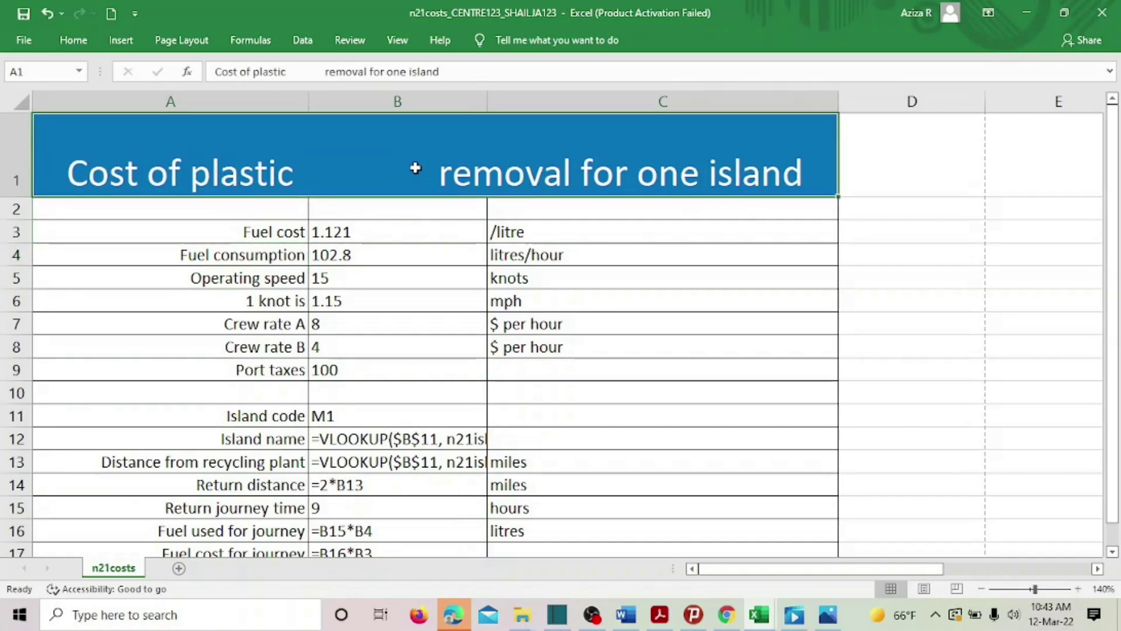
scroll(417, 160, "down", 4)
scroll(415, 134, "up", 4)
double_click(305, 168)
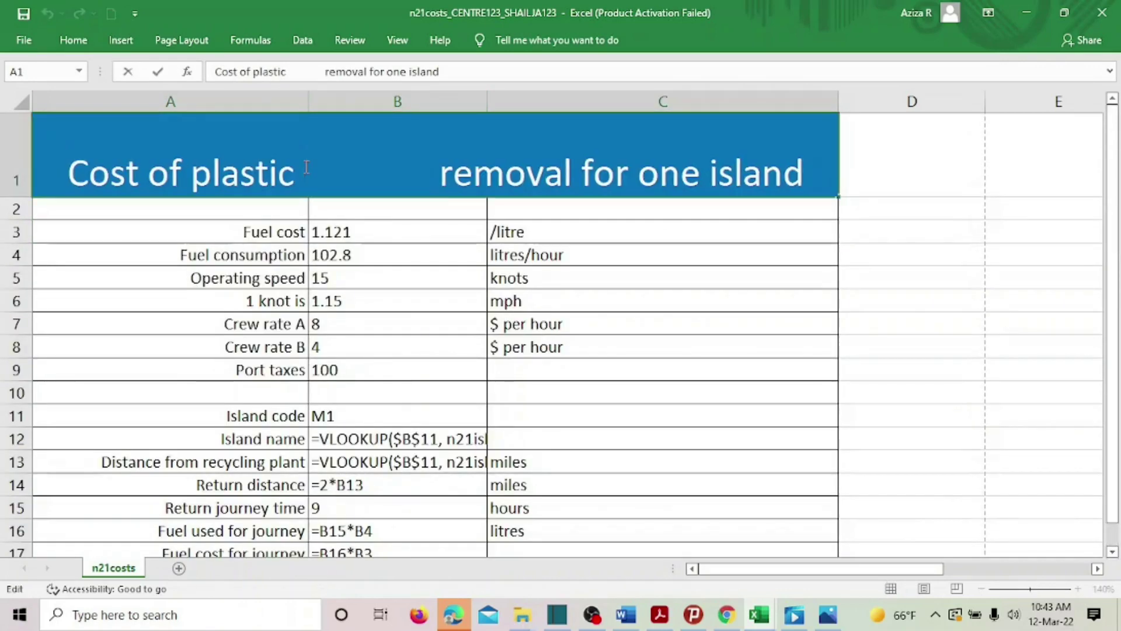
key("Return")
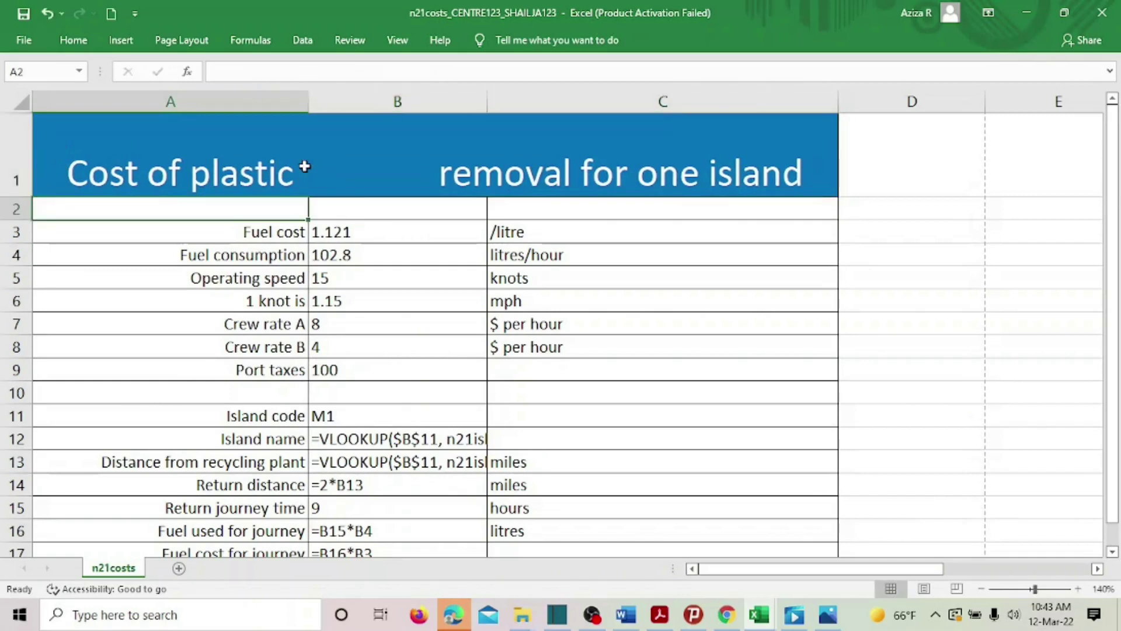
Add spaces before "removal" in the wrapped A1 title to break it onto two lines, and save the workbook
left_click(404, 153)
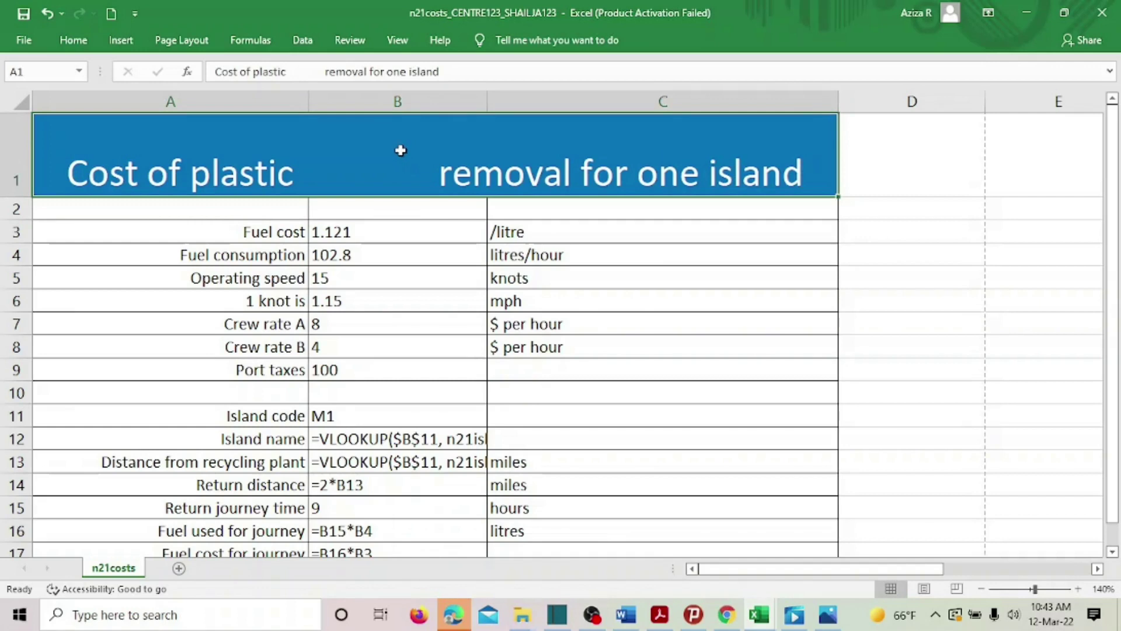
left_click(73, 41)
left_click(392, 75)
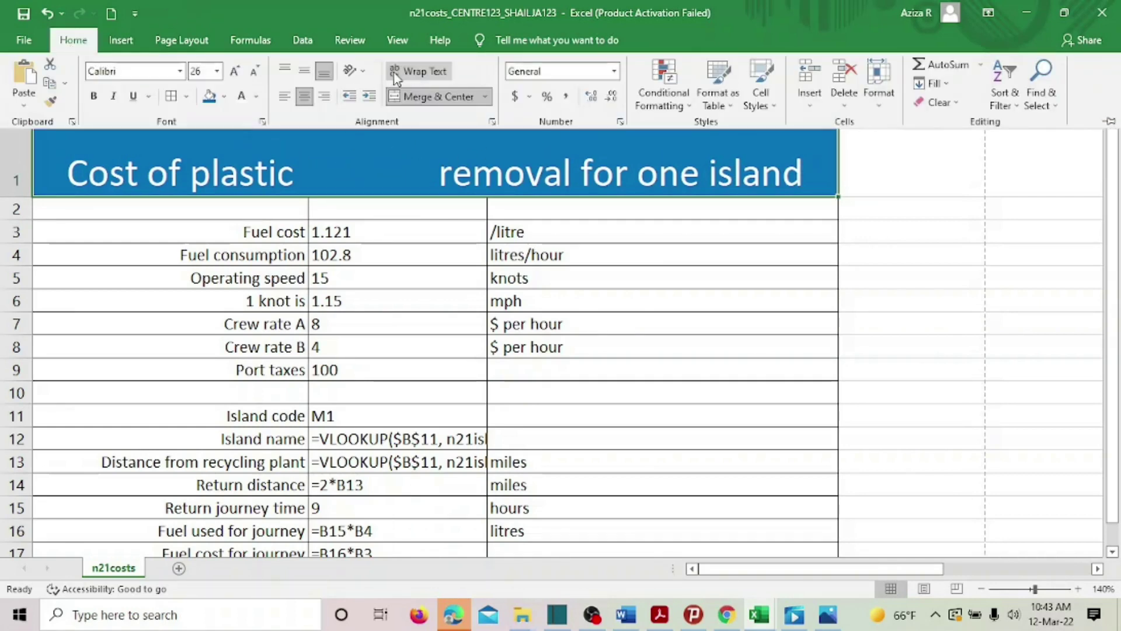
left_click(395, 76)
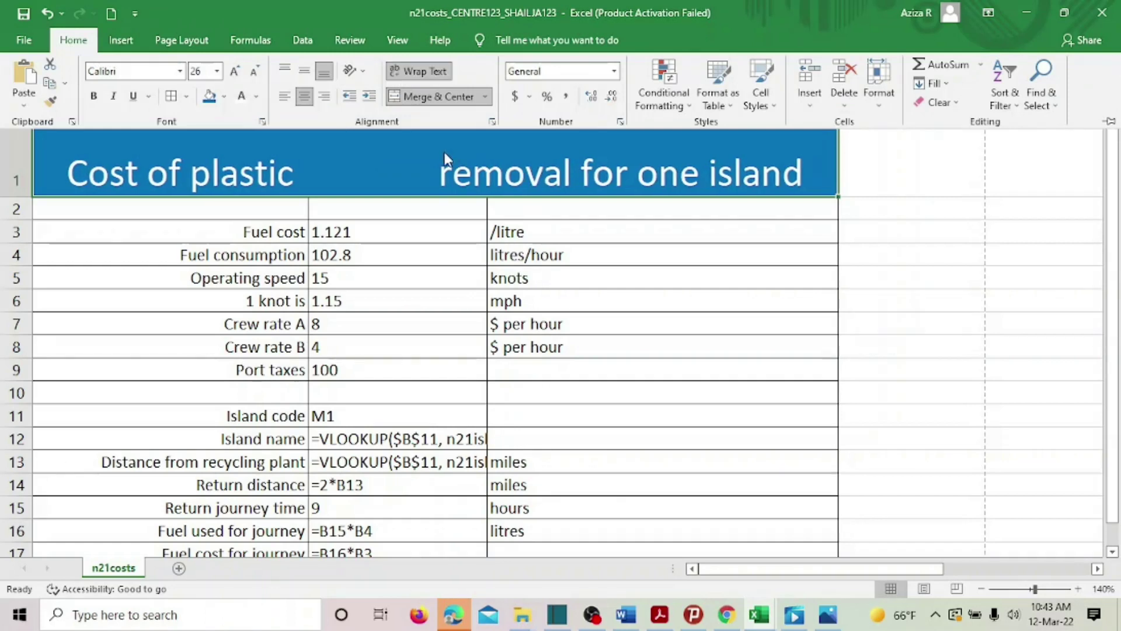
left_click(445, 174)
double_click(442, 174)
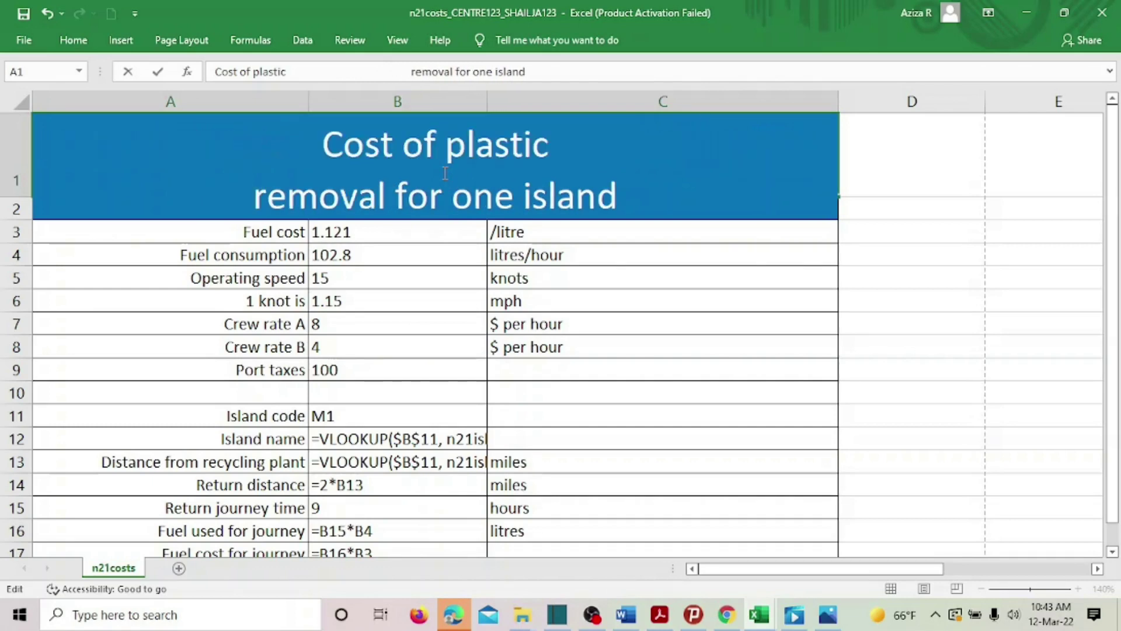
left_click(23, 14)
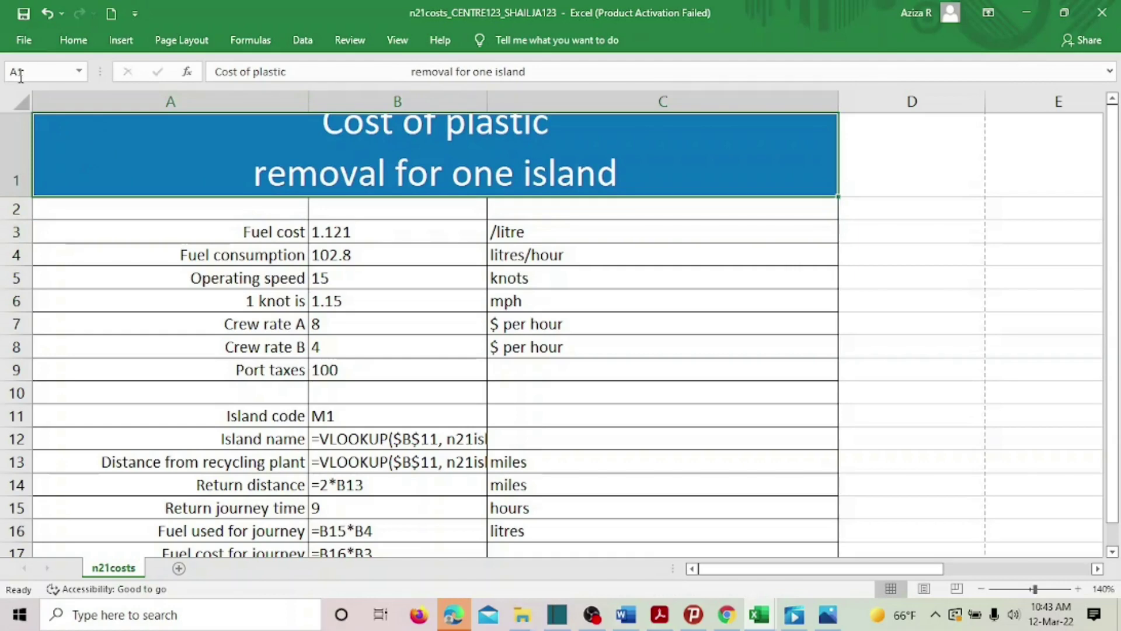
Preview the n21costs printout to check how the title in row 1 wraps on the page
left_click(23, 39)
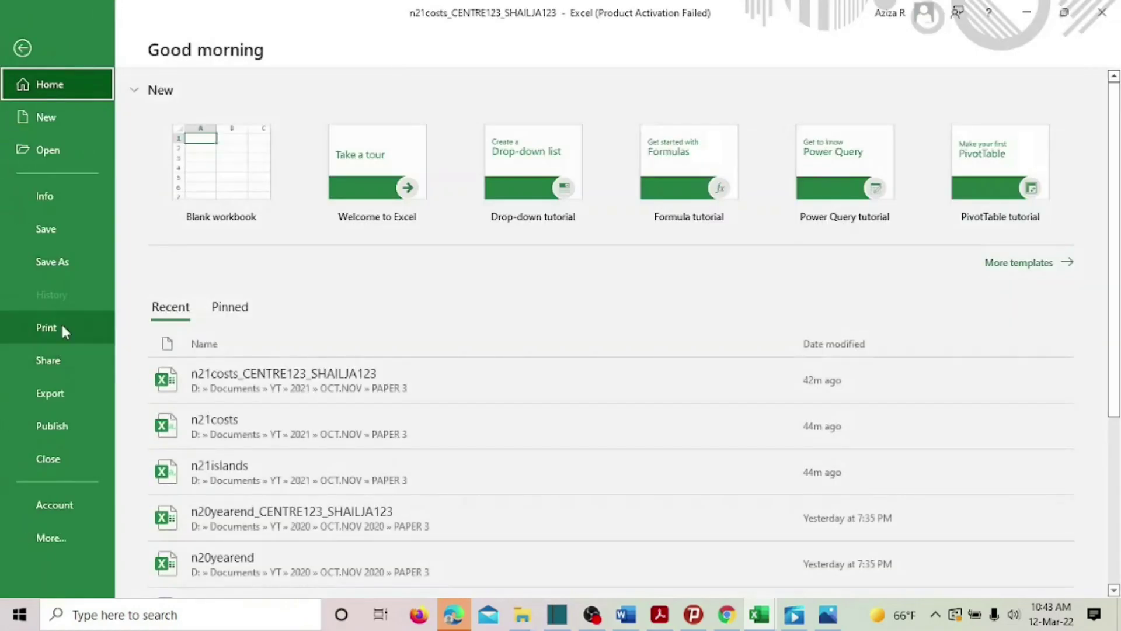
left_click(64, 331)
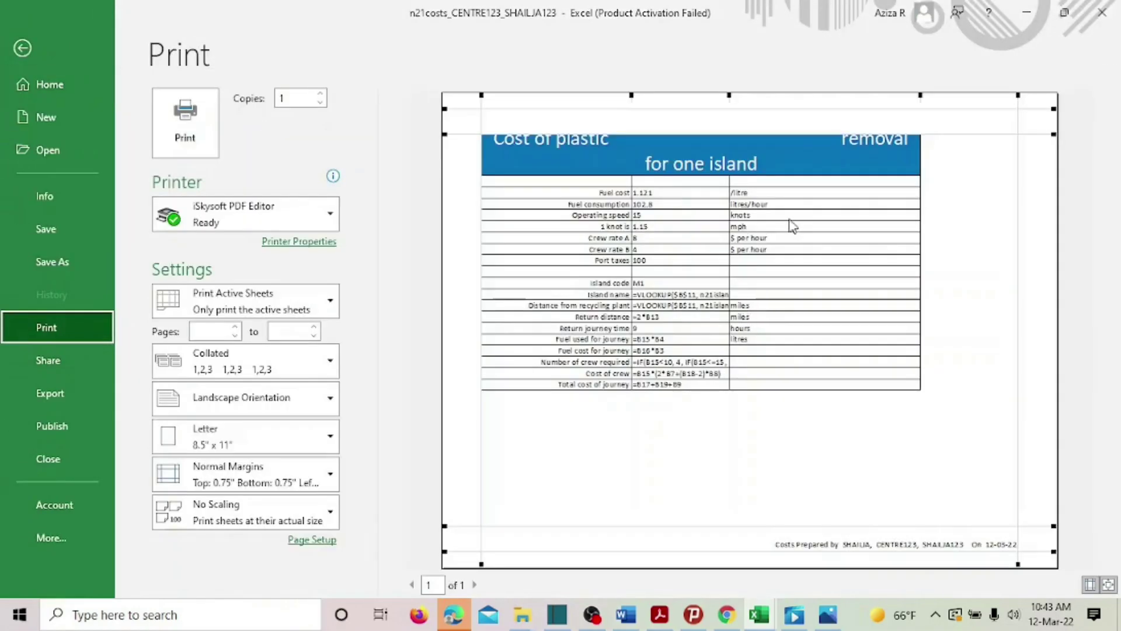
left_click(23, 48)
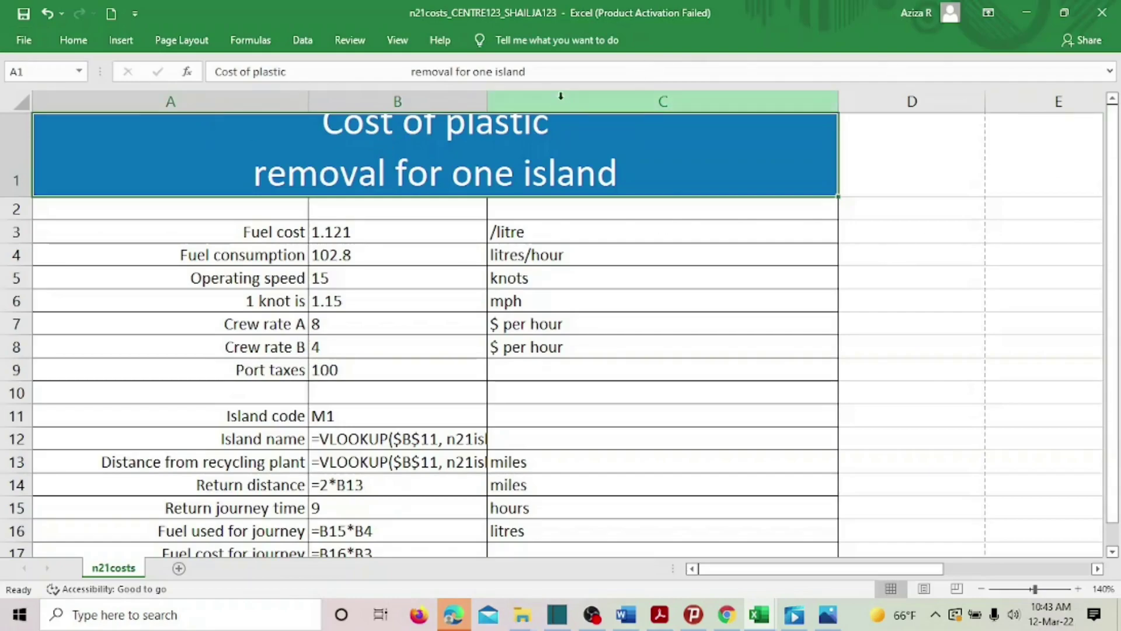
left_click(25, 47)
left_click(56, 336)
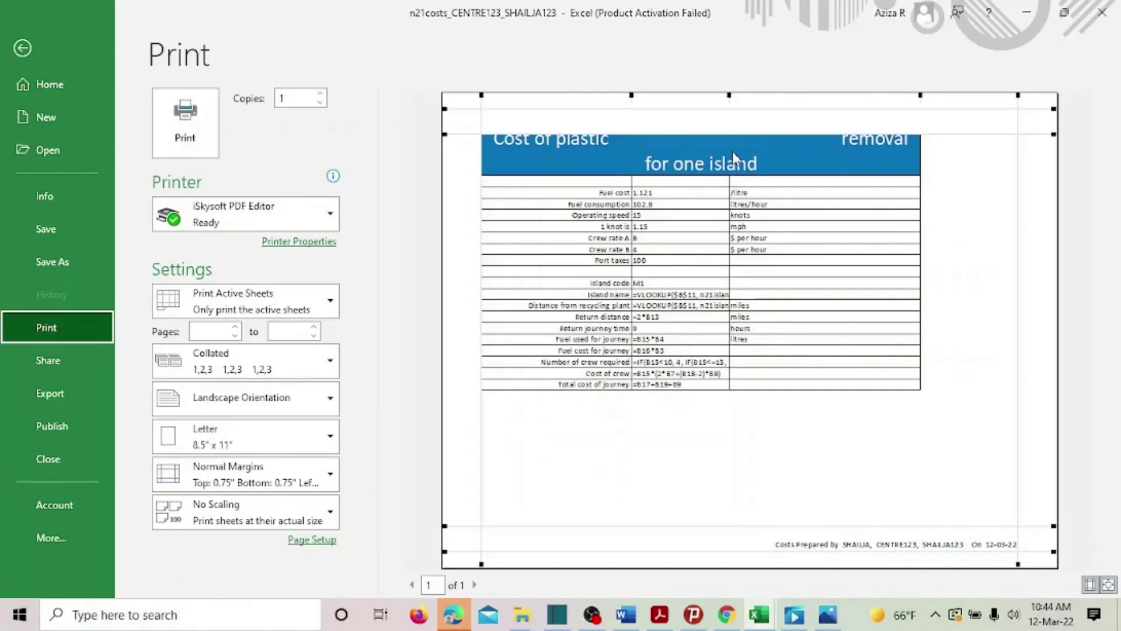
left_click(22, 49)
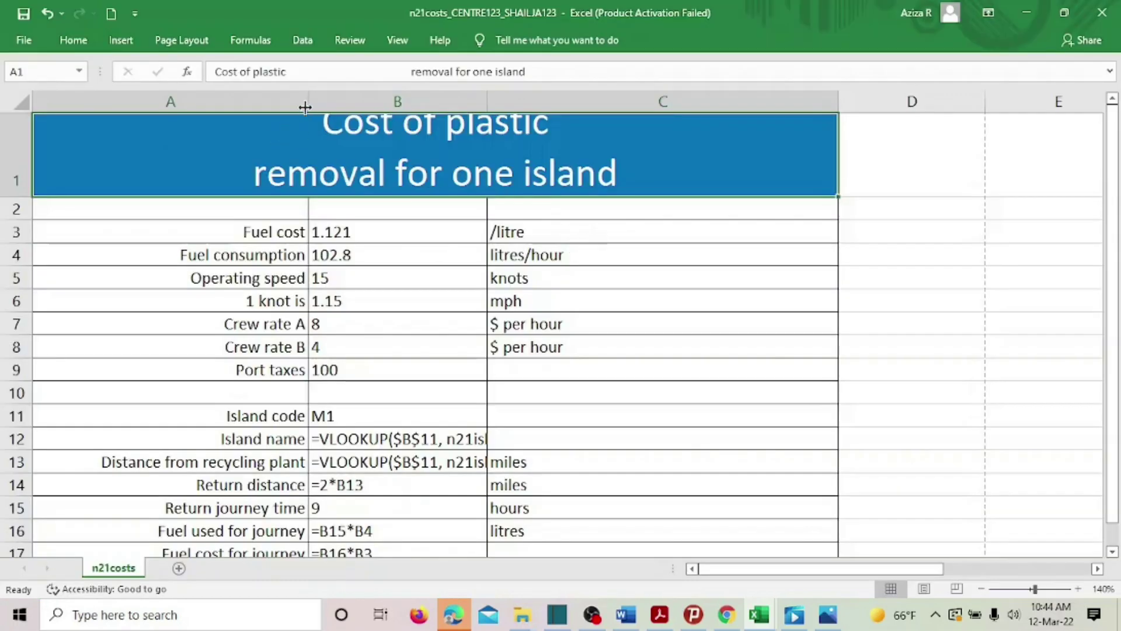
Narrow columns A and C and widen column B so the VLOOKUP formulas in B12 and B13 show in full
left_click_drag(305, 107, 233, 138)
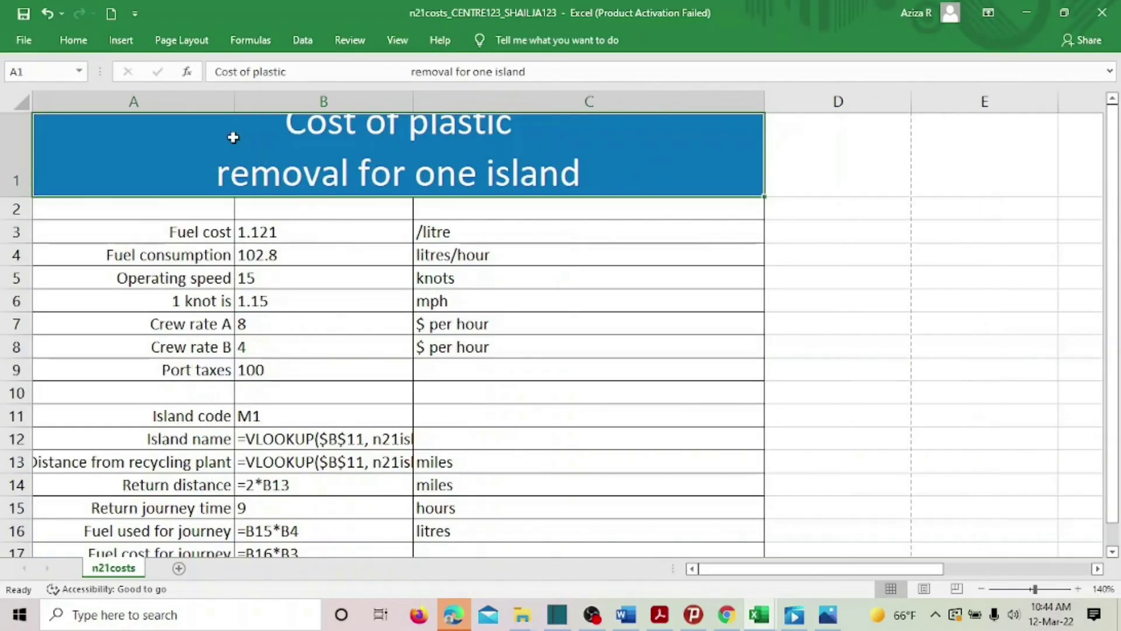
left_click_drag(231, 95, 255, 103)
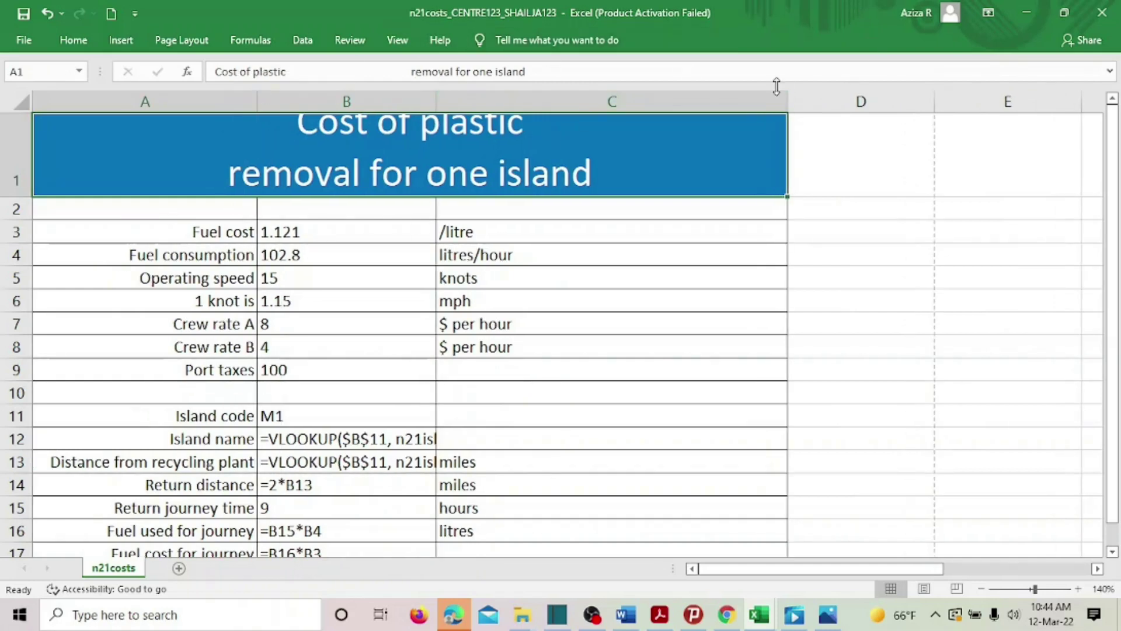
left_click_drag(788, 101, 651, 122)
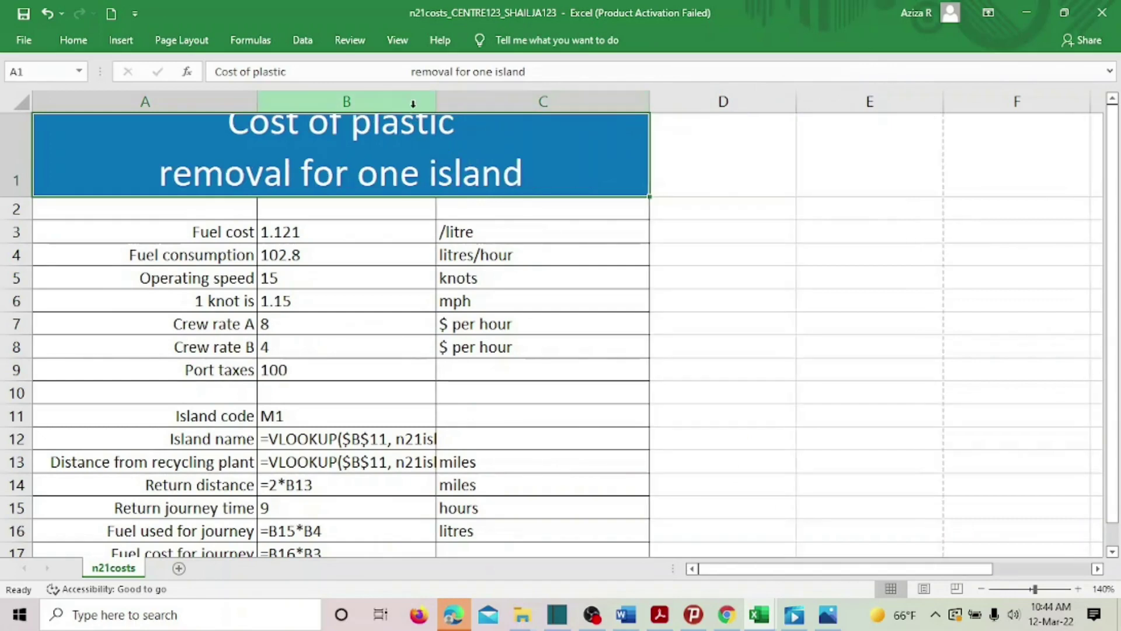
left_click_drag(437, 103, 648, 108)
scroll(641, 304, "down", 4)
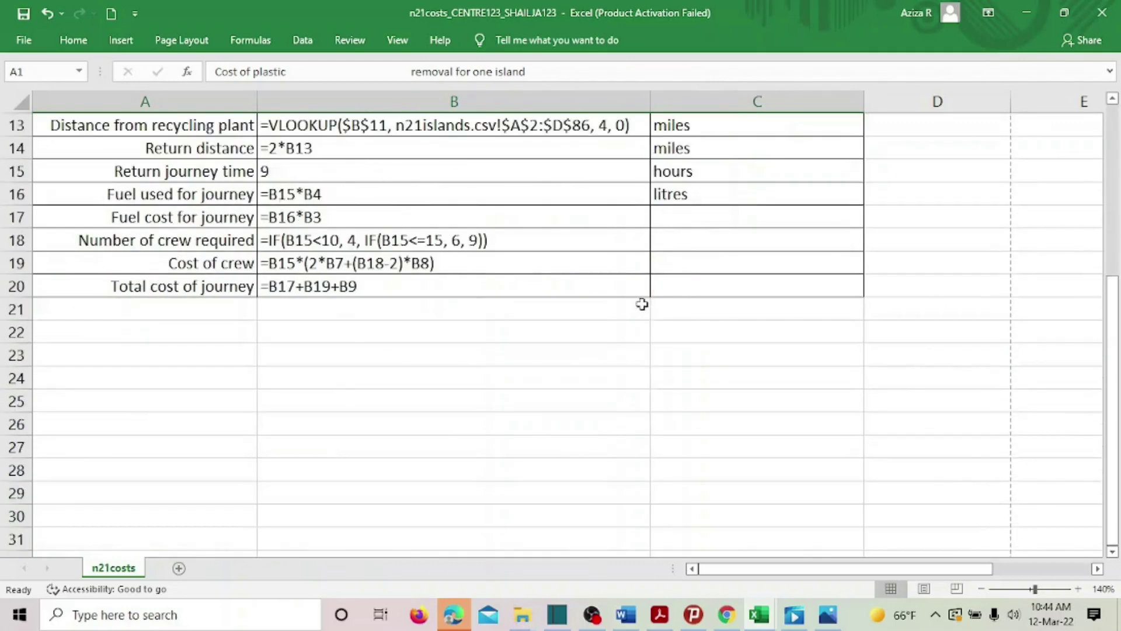
scroll(641, 304, "up", 4)
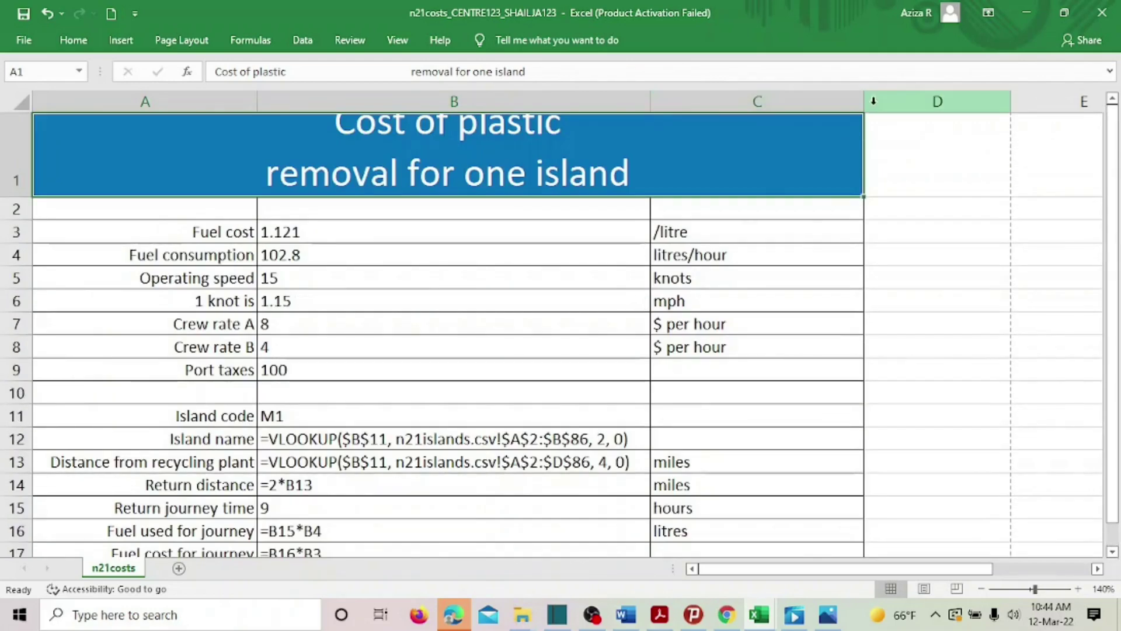
left_click_drag(868, 104, 762, 136)
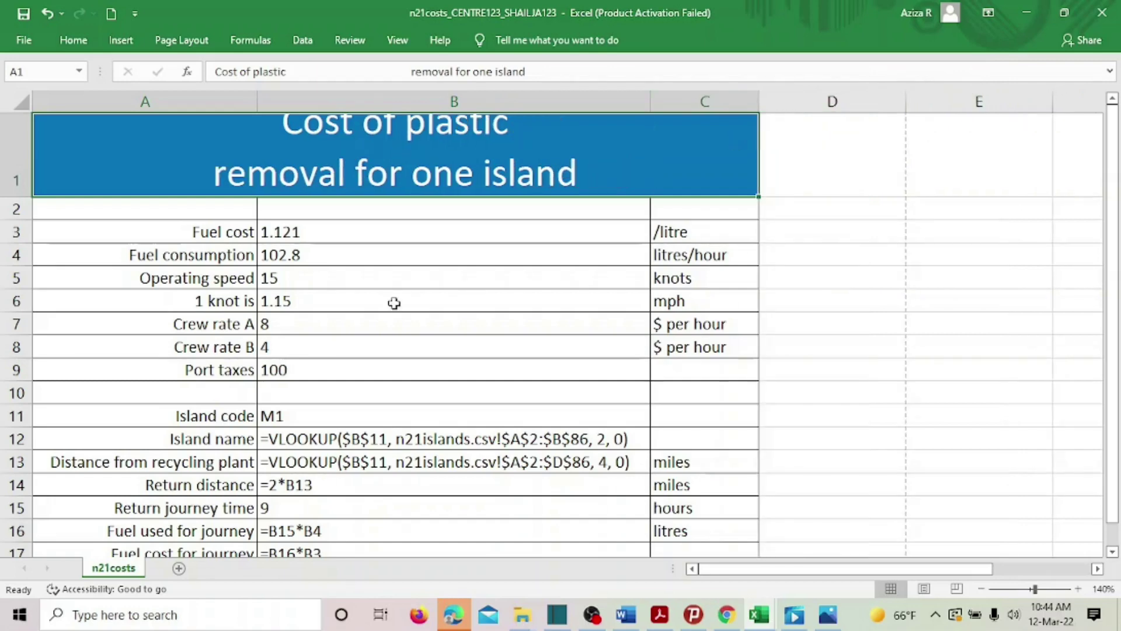
scroll(412, 339, "down", 3)
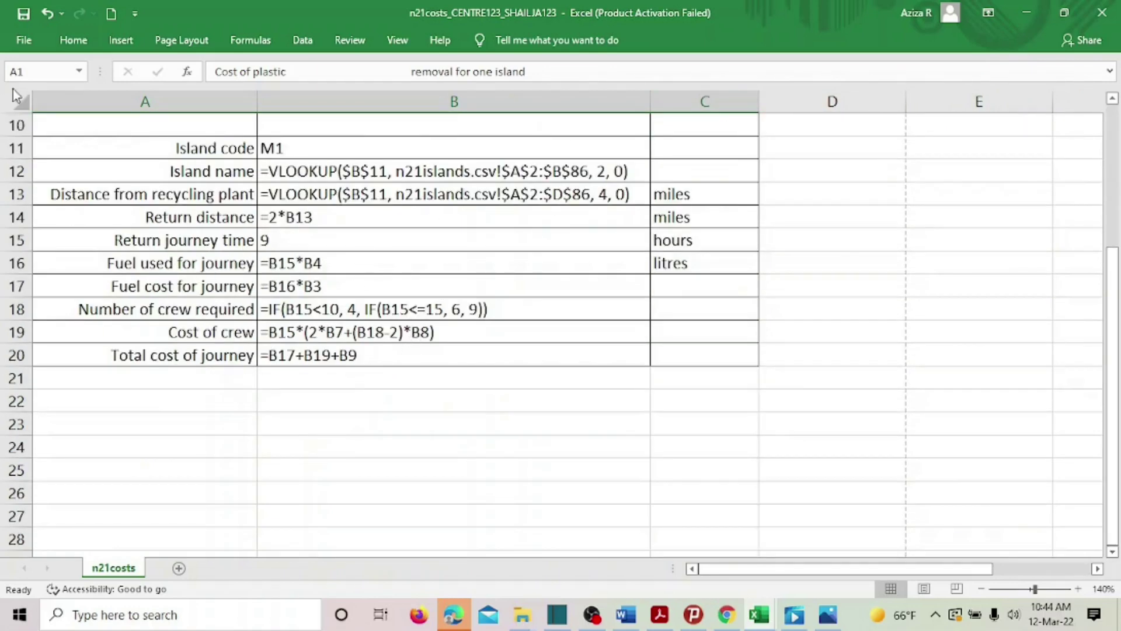
Turn on row and column headings for the n21costs printout in Page Setup and return to the worksheet
left_click(28, 44)
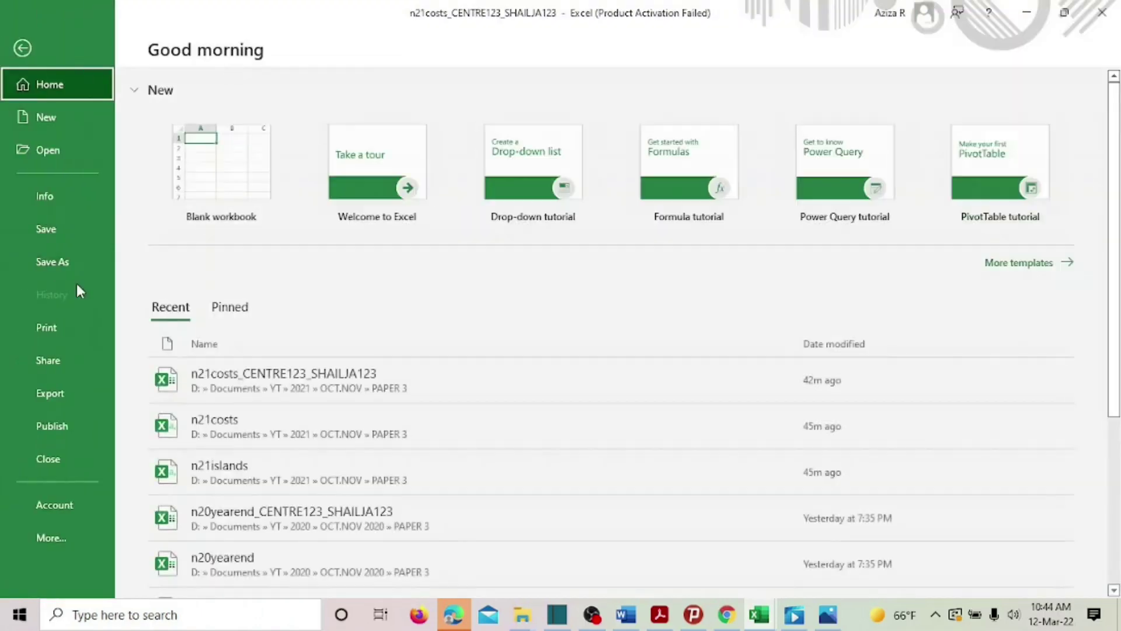
left_click(78, 324)
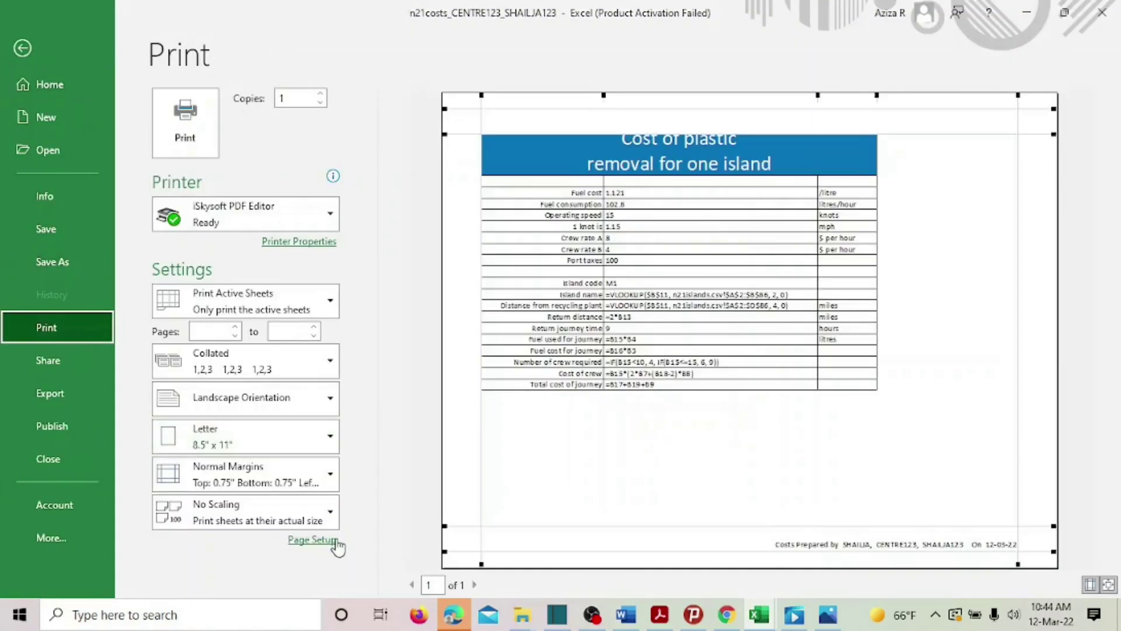
left_click(331, 540)
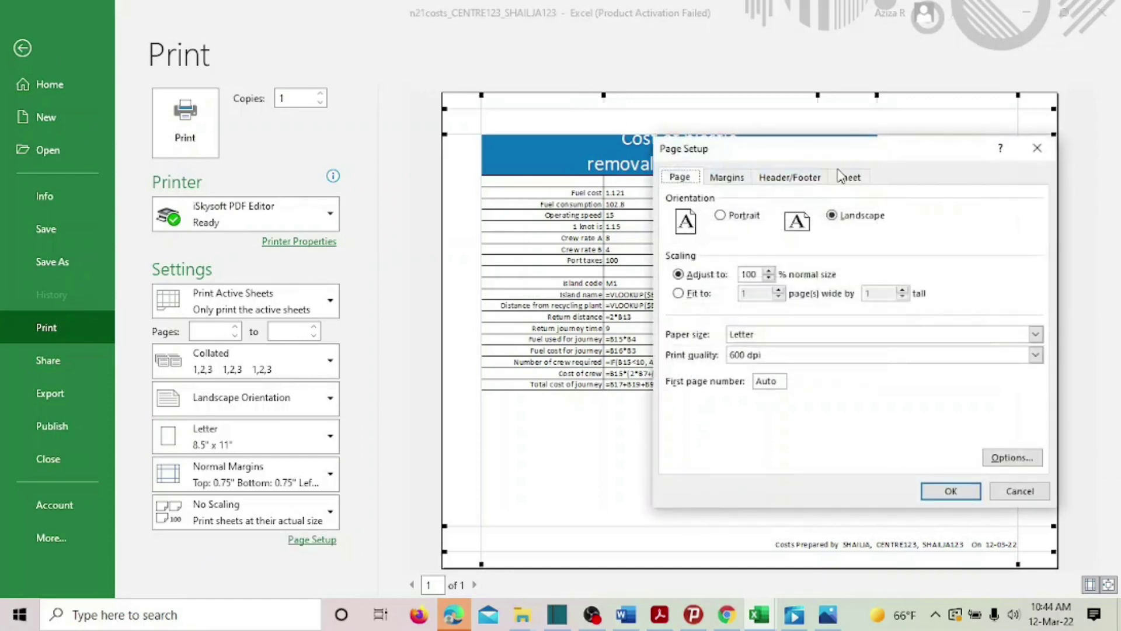
left_click(848, 176)
left_click(678, 341)
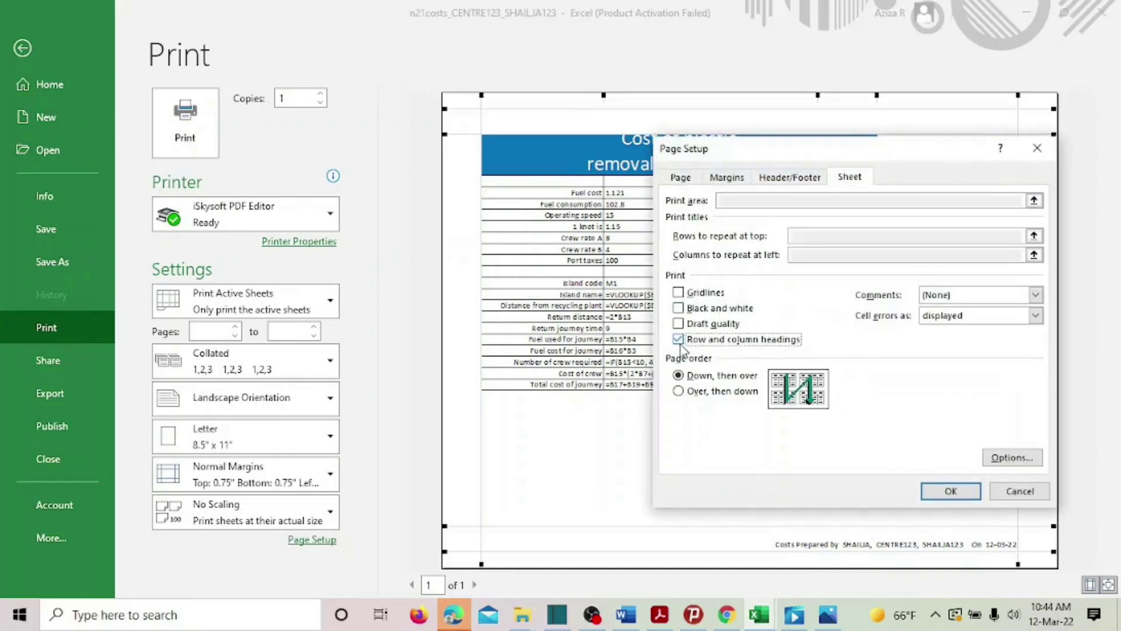
left_click(941, 492)
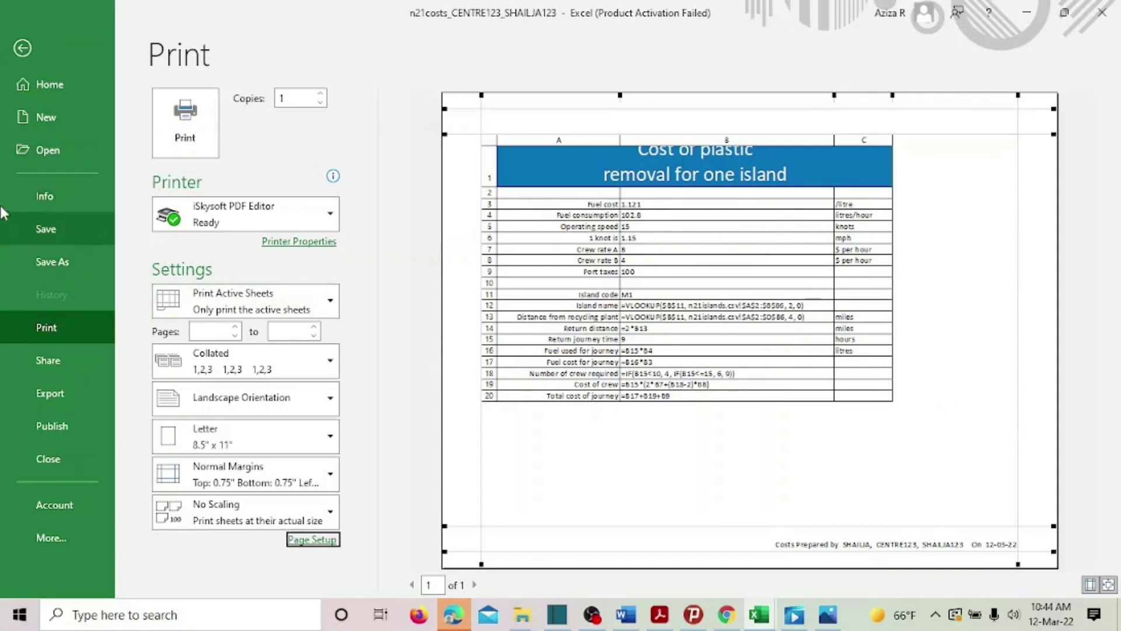
left_click(23, 48)
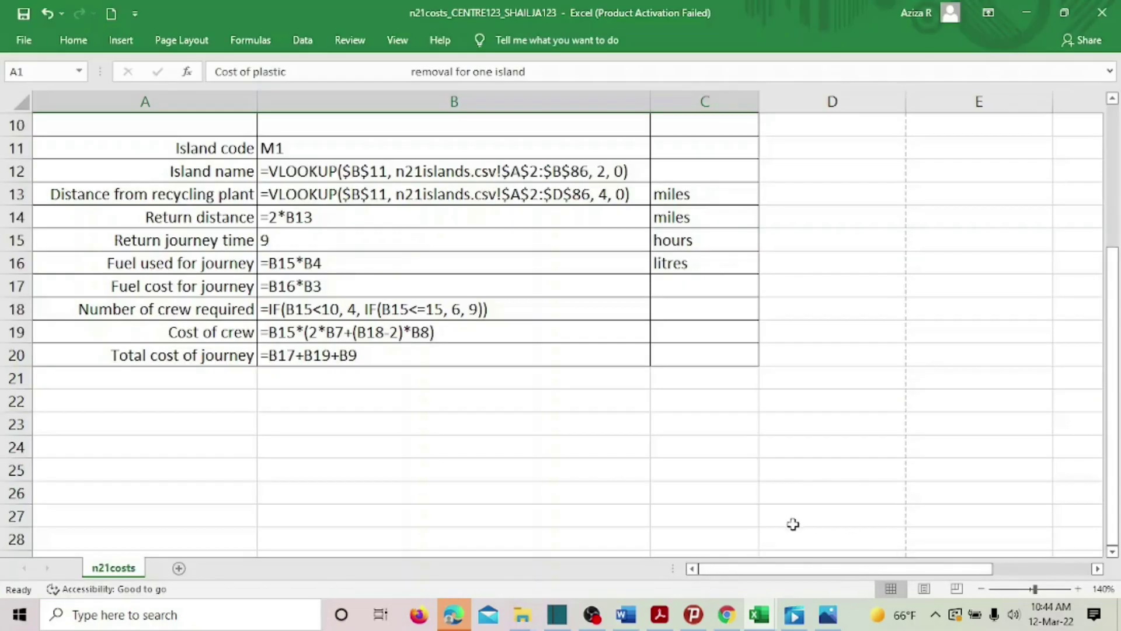
scroll(793, 523, "up", 3)
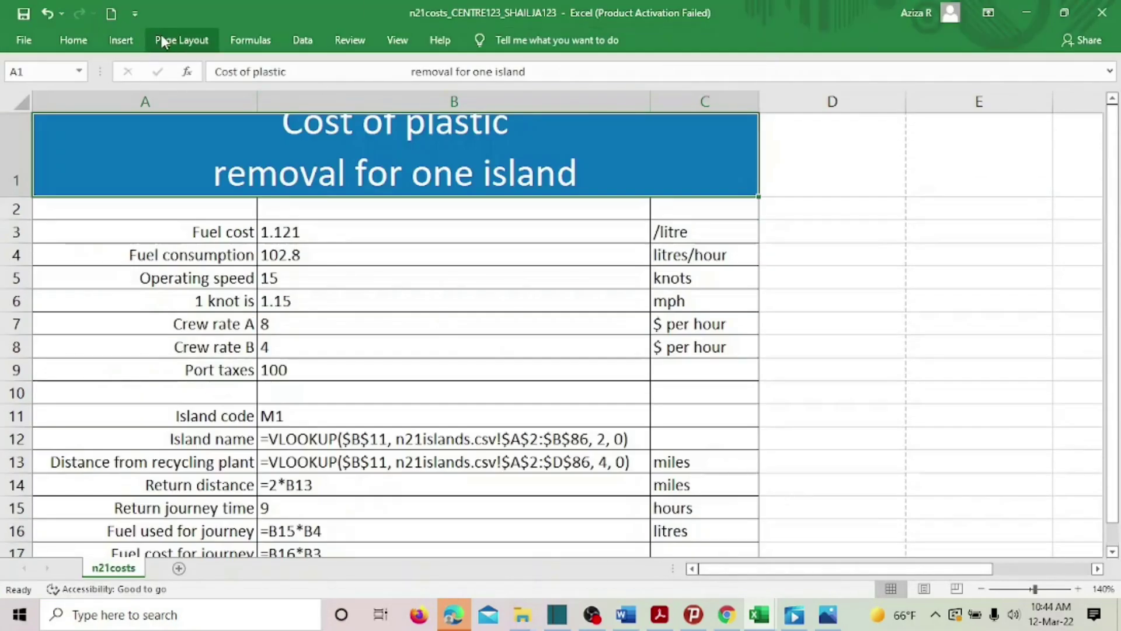
Switch n21costs back from showing formulas to values, and widen column C so the A1 title fits on two lines
left_click(250, 41)
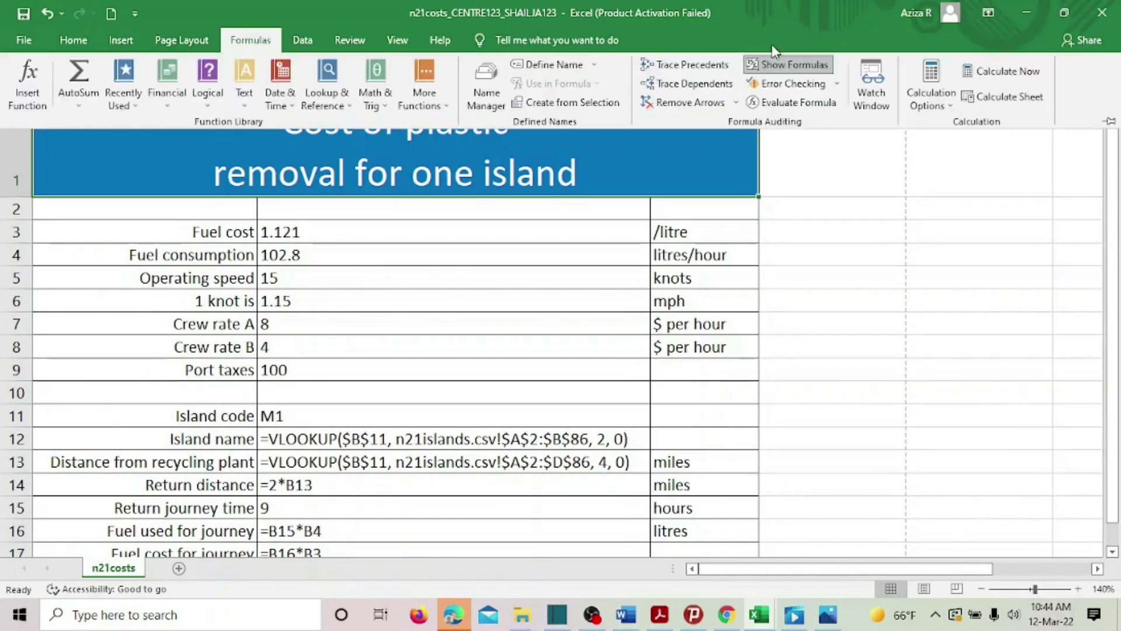
left_click(785, 65)
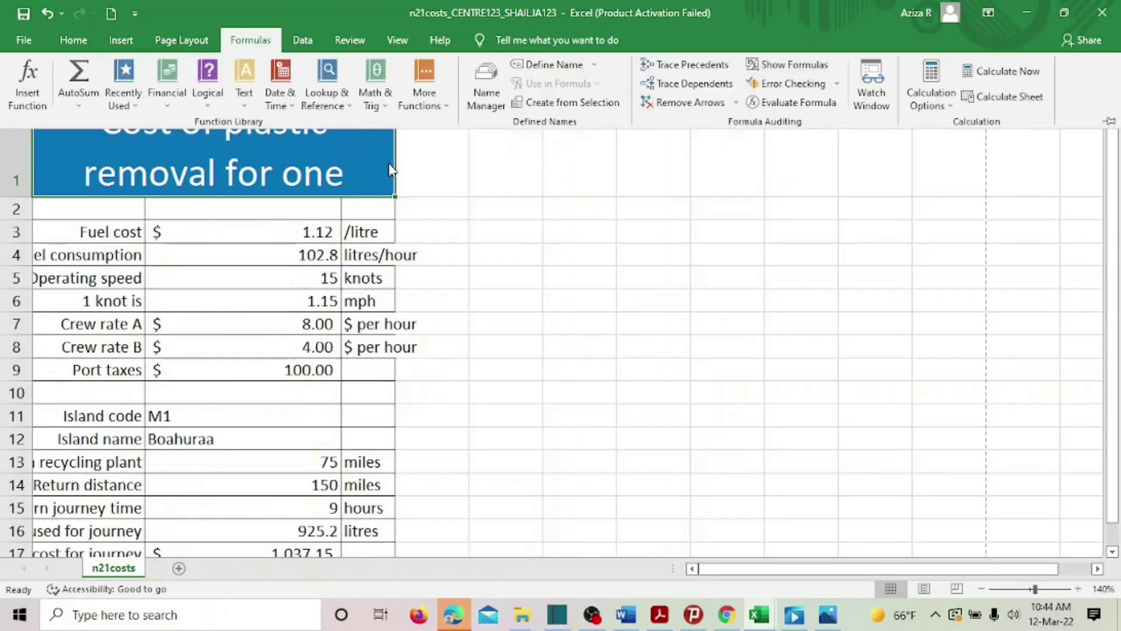
left_click(359, 159)
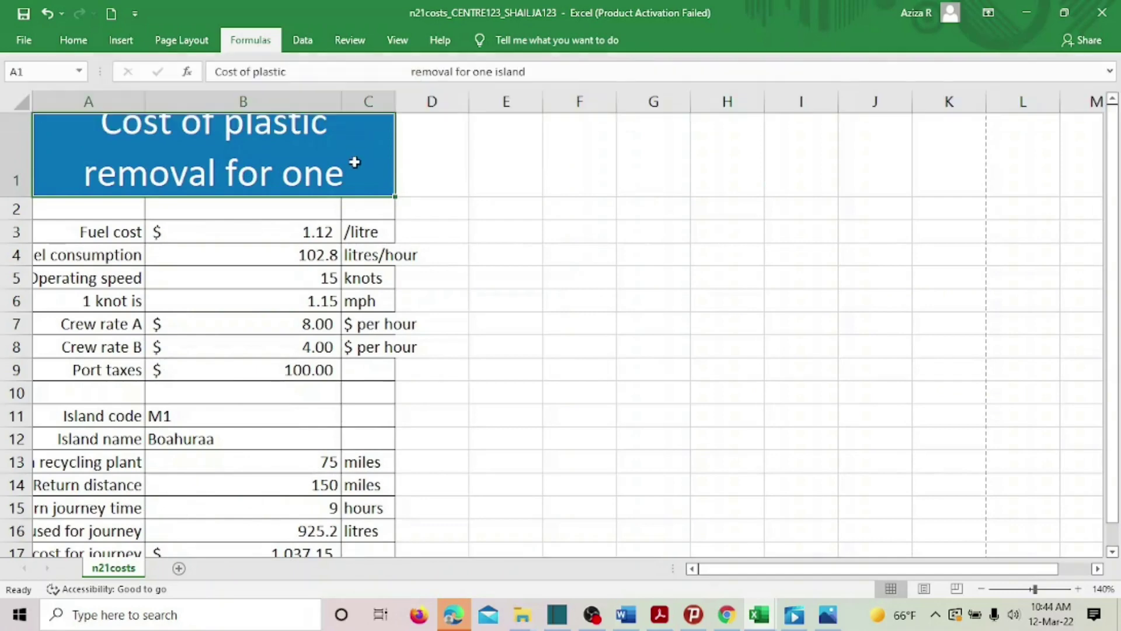
left_click_drag(394, 105, 494, 115)
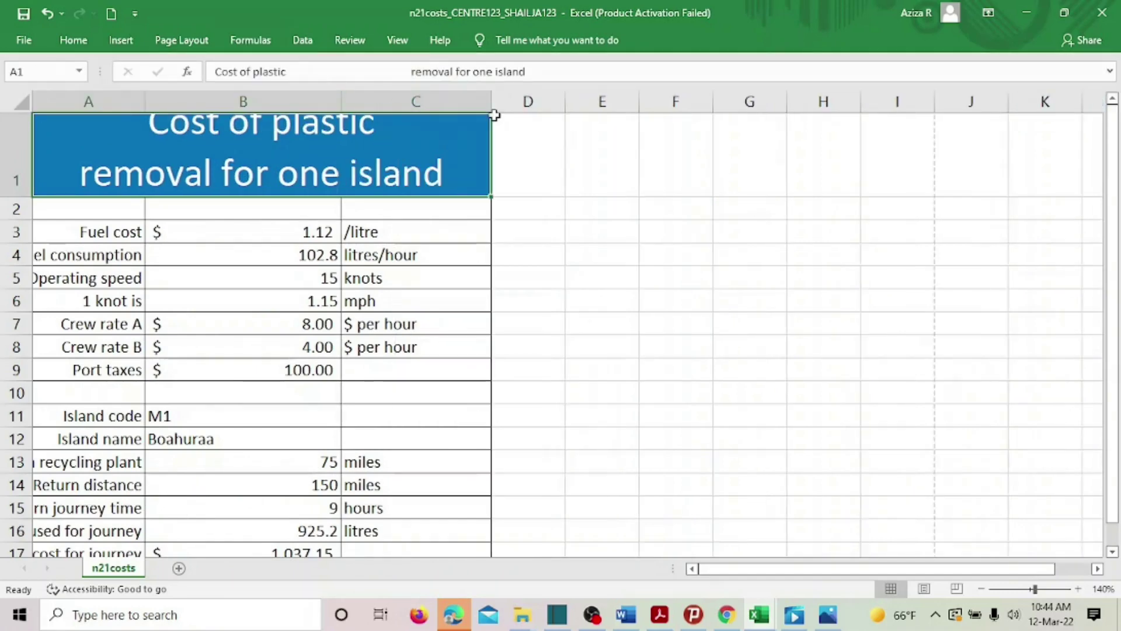
scroll(613, 227, "down", 4)
scroll(613, 228, "up", 4)
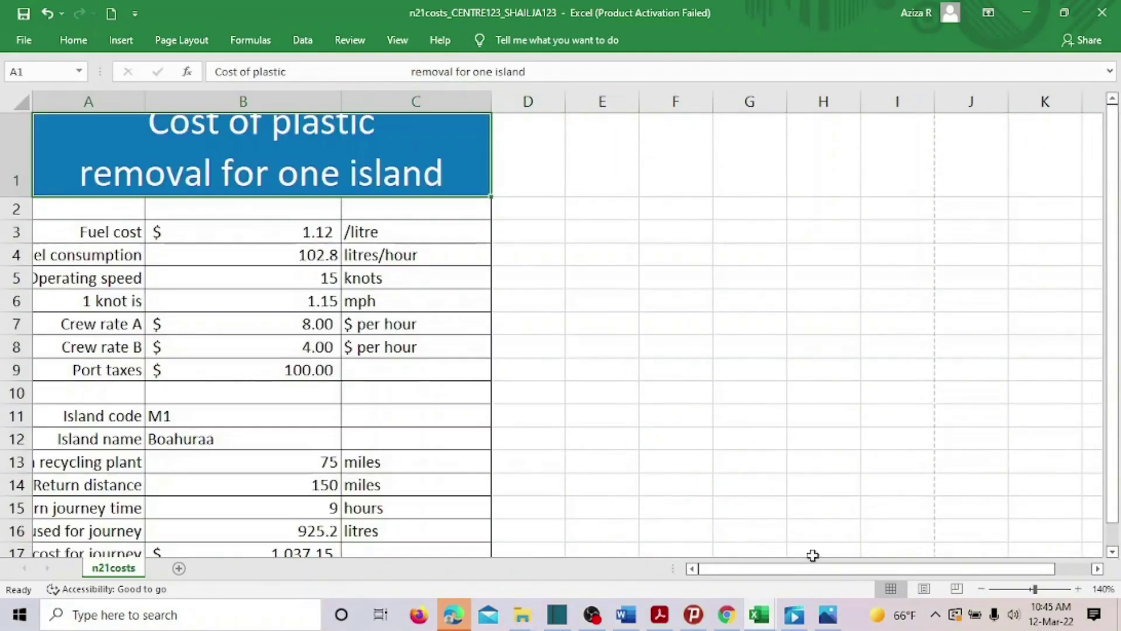
Switch to the exam paper PDF and highlight question 14 down into the PRINTOUT 1 box as finished
left_click(689, 617)
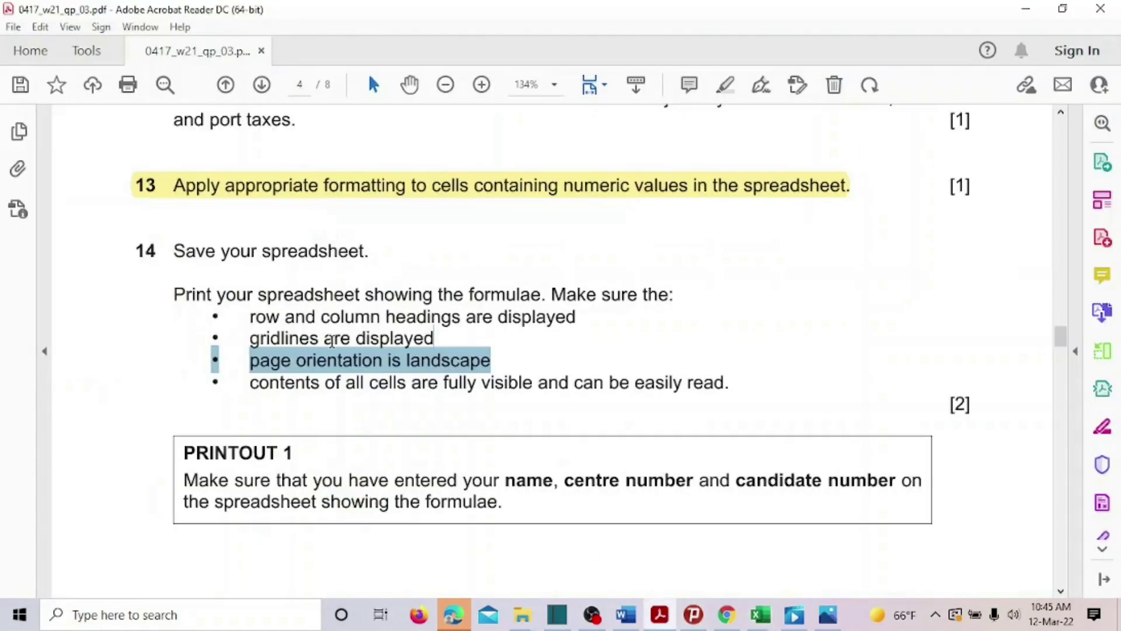
scroll(123, 235, "down", 2)
left_click_drag(137, 131, 564, 376)
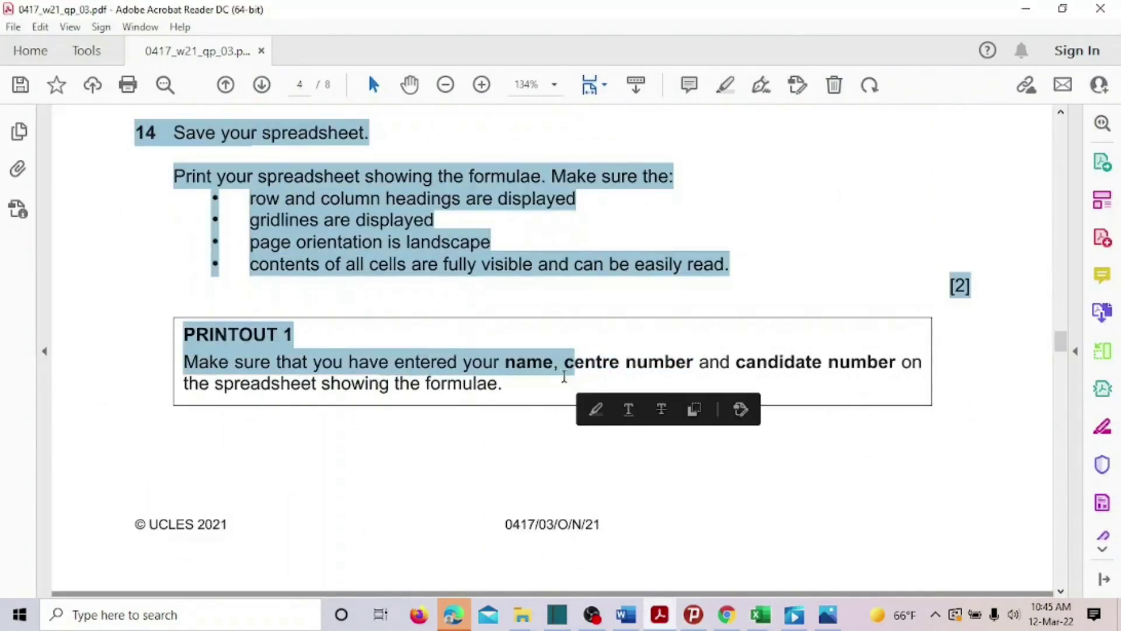
left_click(598, 415)
Review question 15's values printout requirements in the exam paper, and widen column A of n21costs to show its row labels in full
scroll(599, 415, "down", 10)
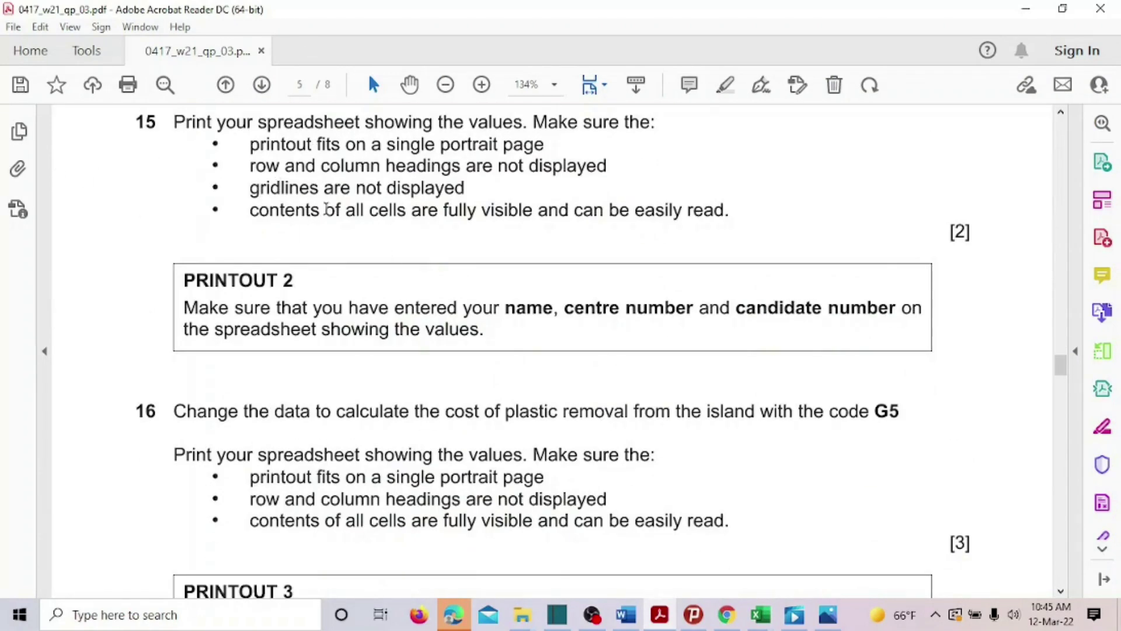
left_click_drag(436, 144, 498, 145)
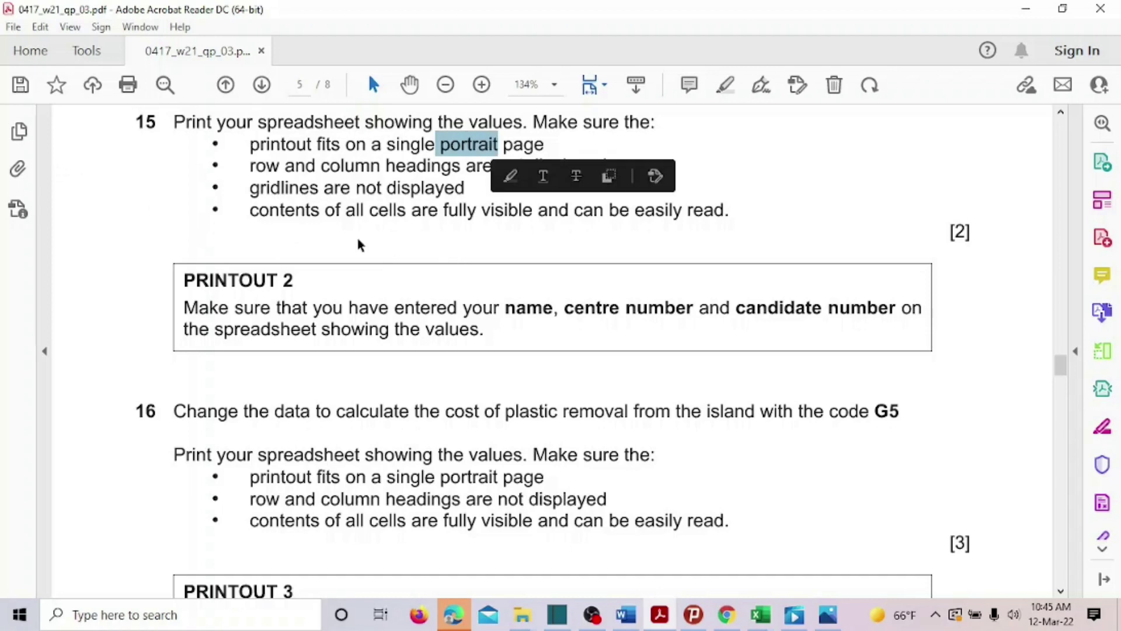
left_click_drag(325, 209, 405, 212)
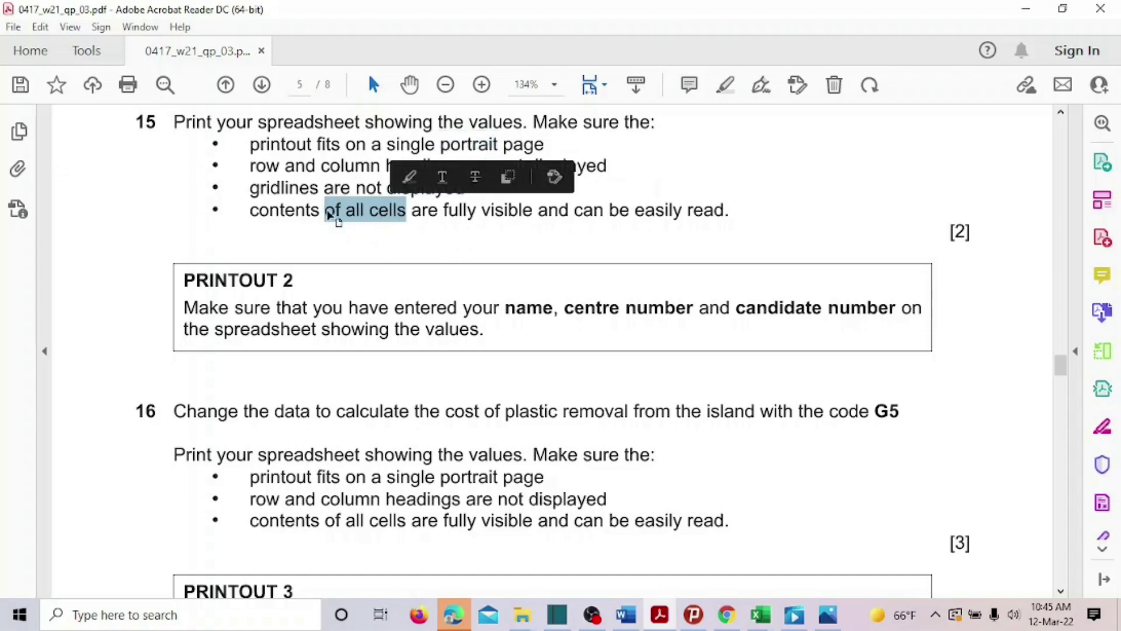
left_click(595, 165)
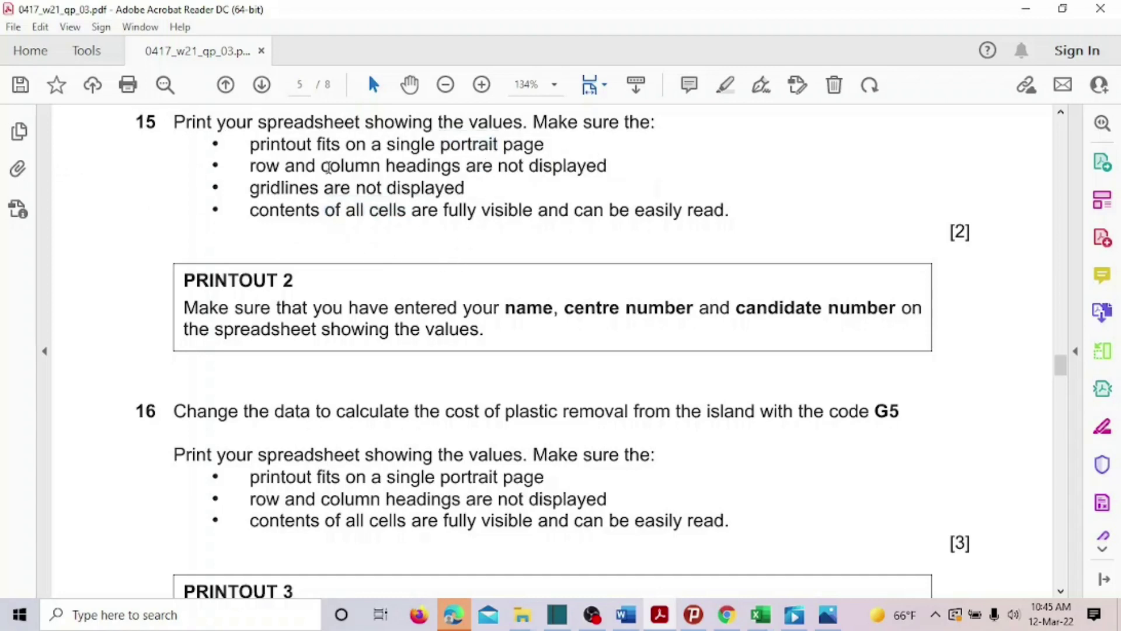
scroll(433, 374, "down", 2)
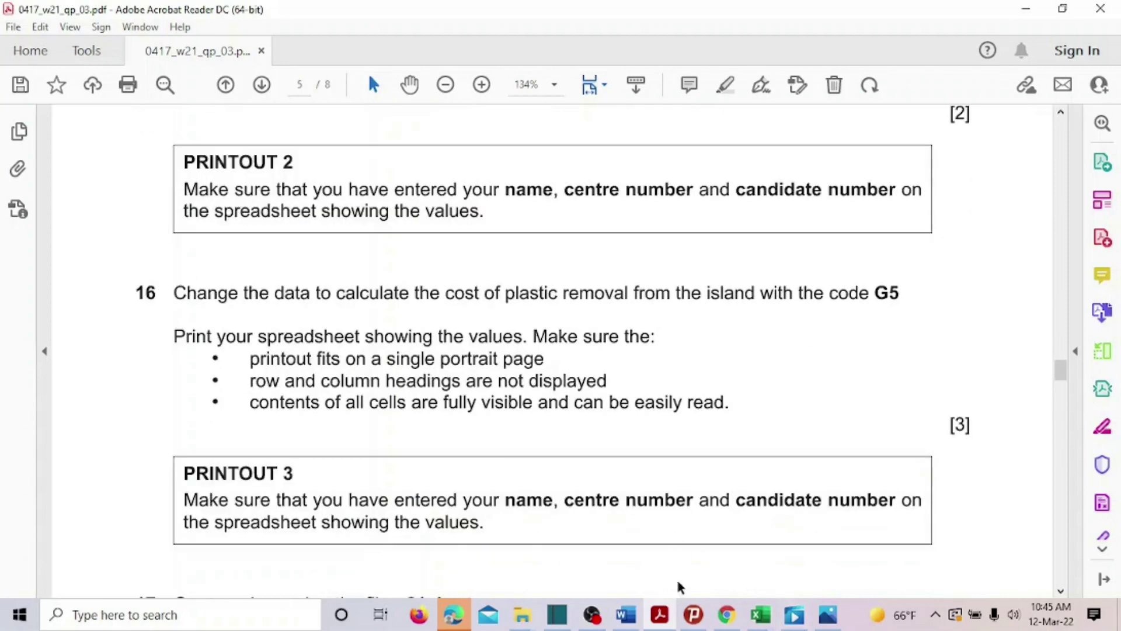
key("alt+Tab")
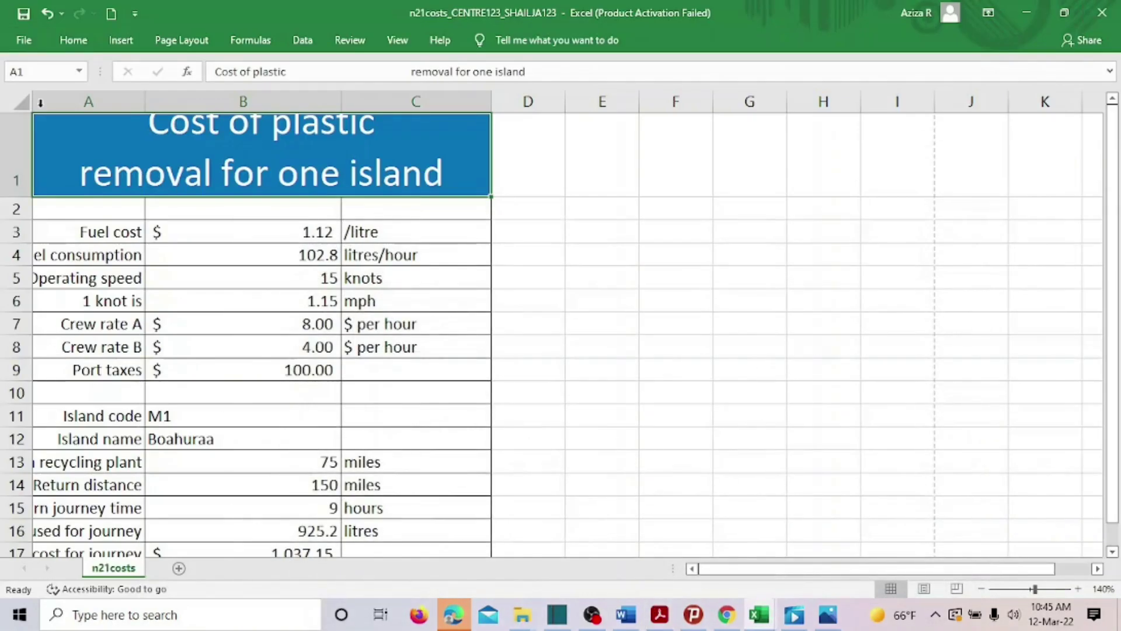
left_click_drag(145, 105, 255, 111)
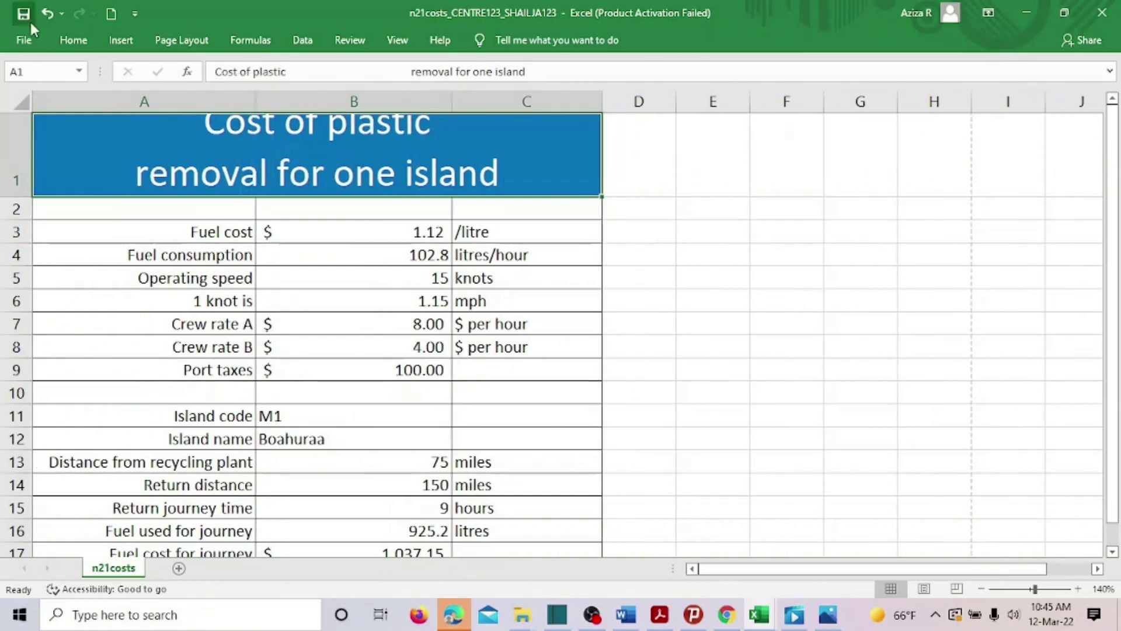
Set the n21costs printout to Portrait Orientation and return to the worksheet
left_click(23, 40)
left_click(69, 331)
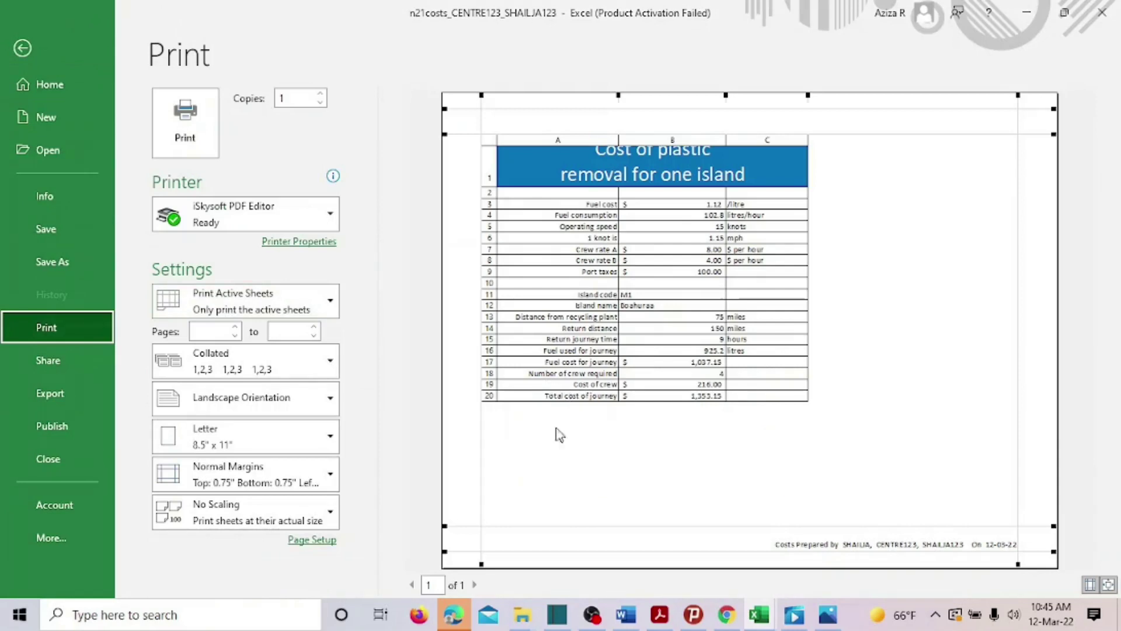
left_click(233, 398)
left_click(238, 436)
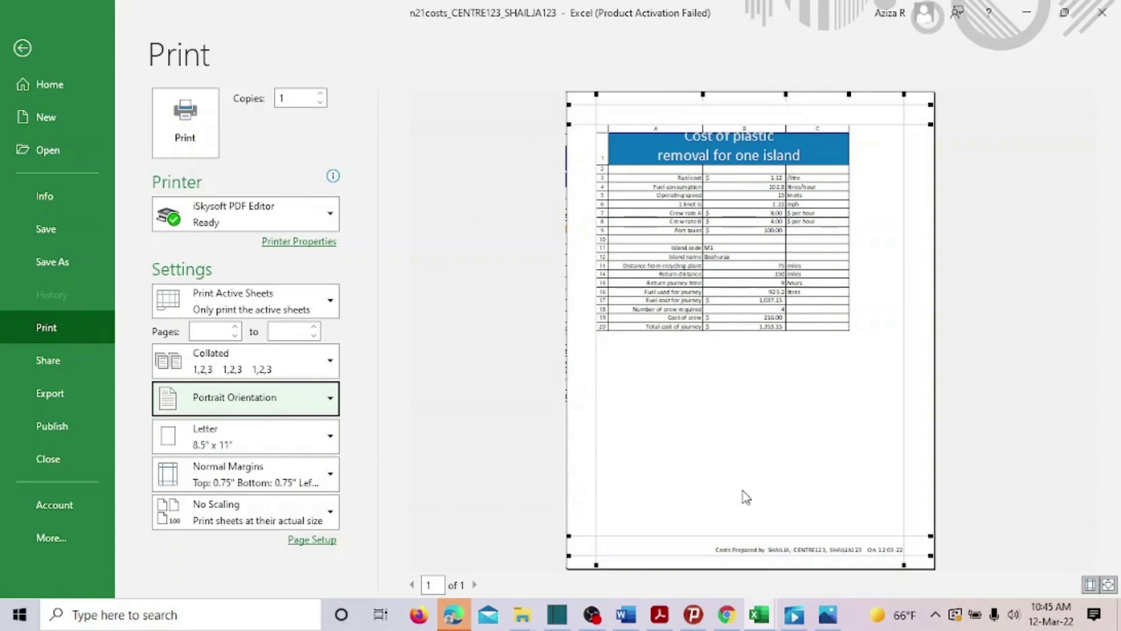
left_click(25, 47)
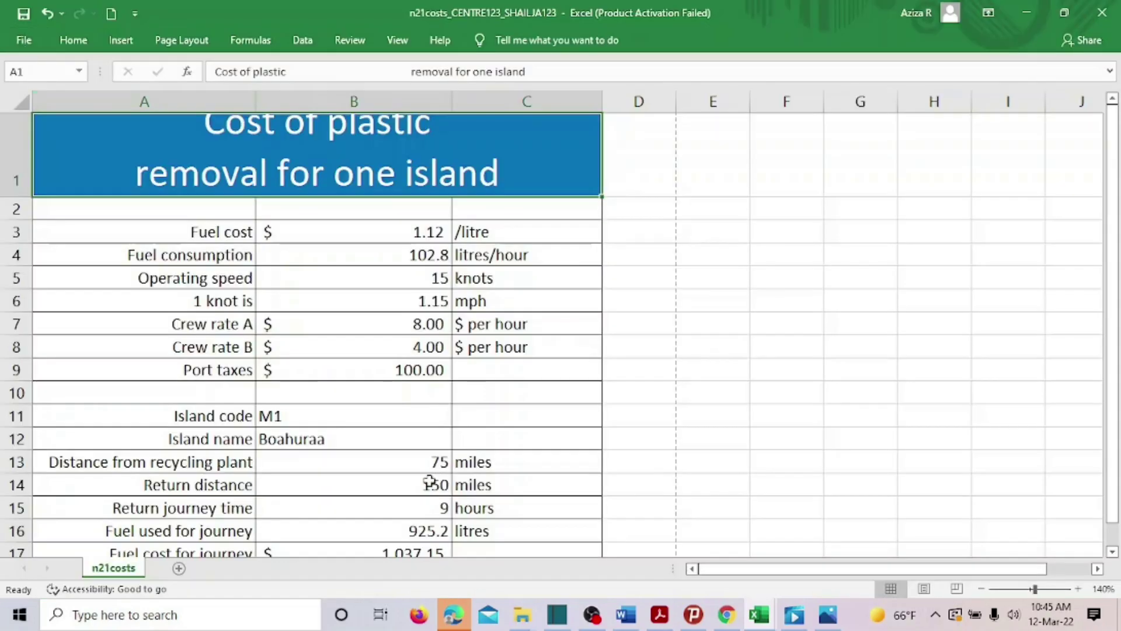
Check question 16 in the exam paper and set the island code in B11 of n21costs to G5
left_click(661, 614)
scroll(178, 300, "down", 2)
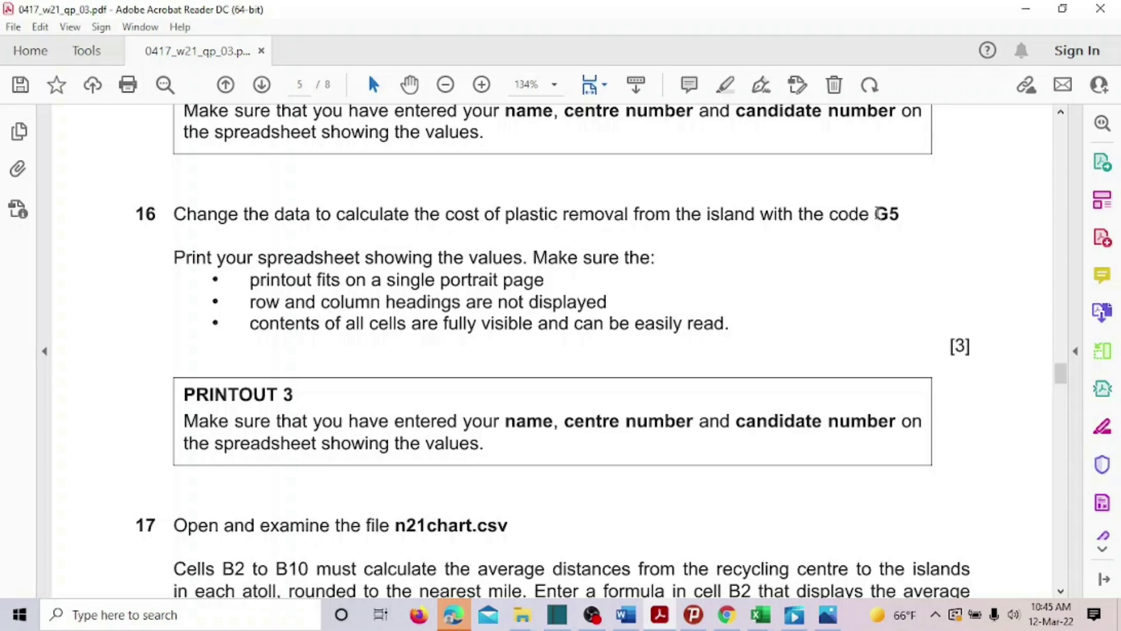
left_click_drag(874, 214, 914, 213)
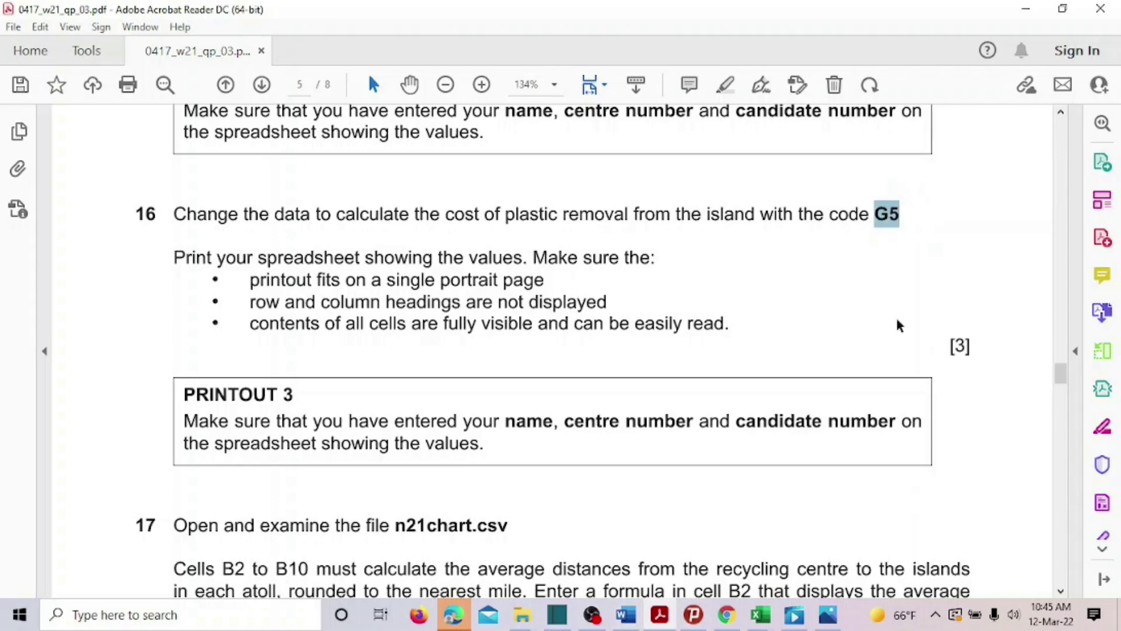
left_click(761, 616)
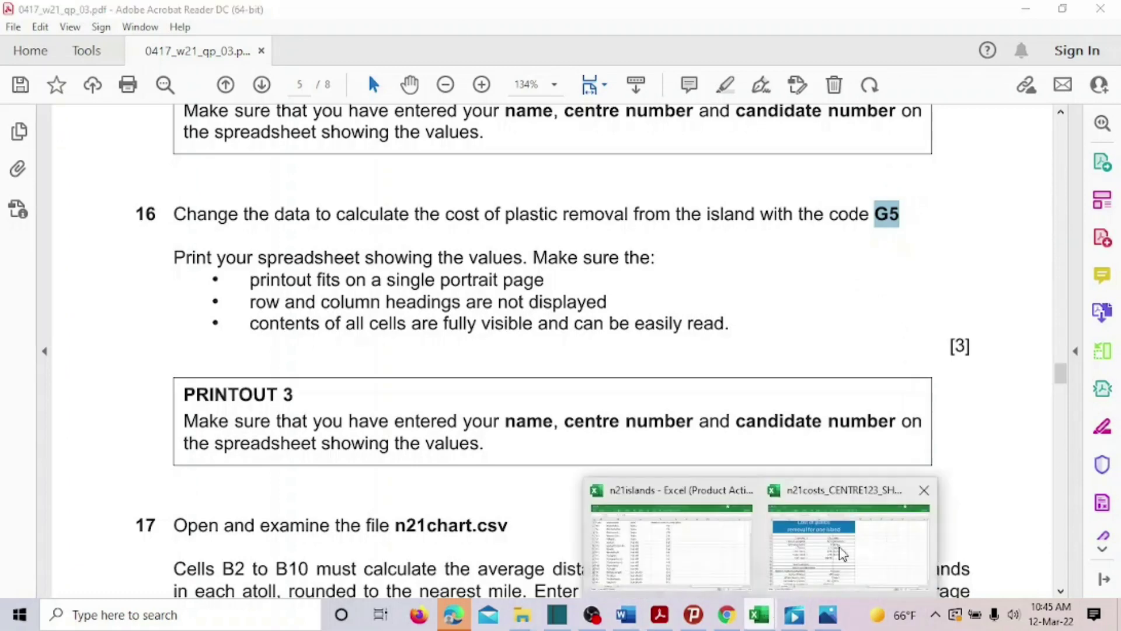
left_click(841, 549)
scroll(482, 415, "down", 2)
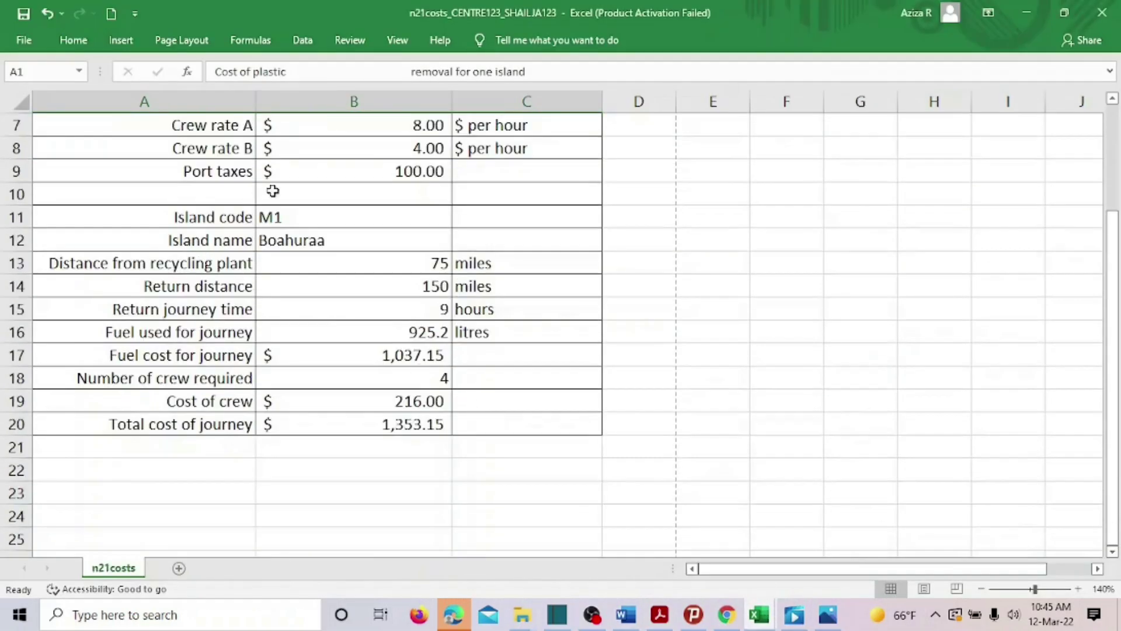
left_click(292, 218)
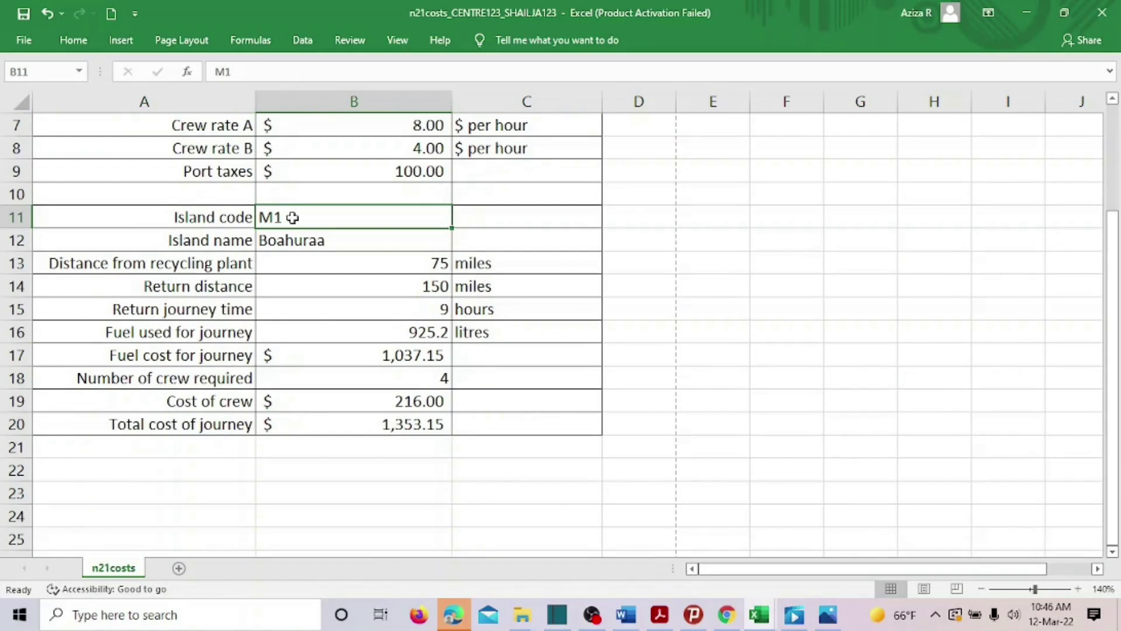
type("G5")
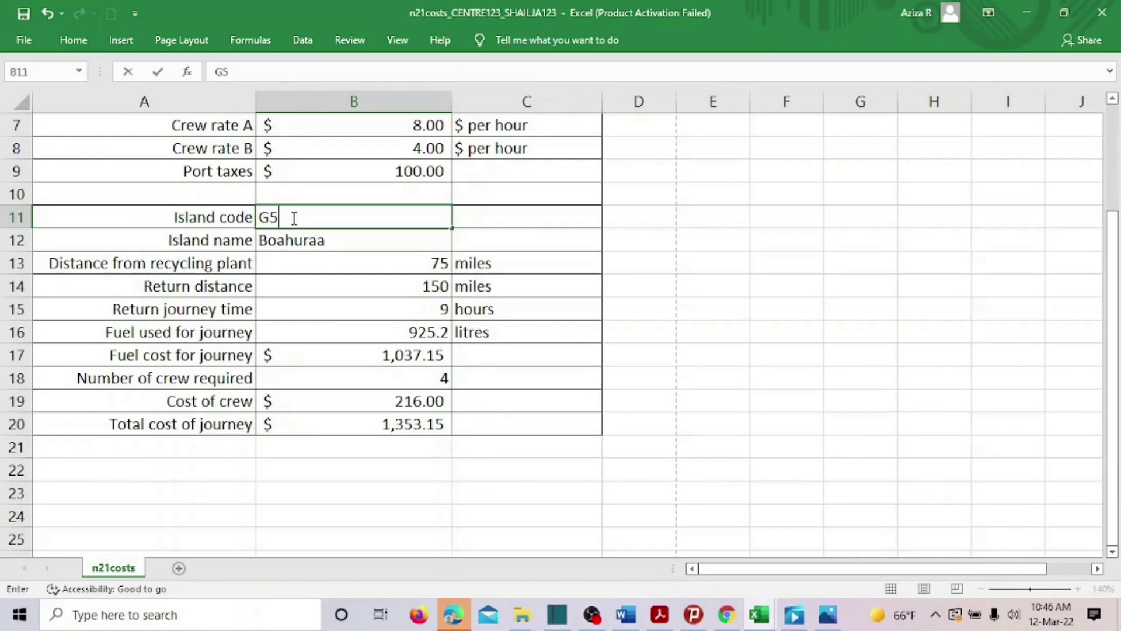
key("Return")
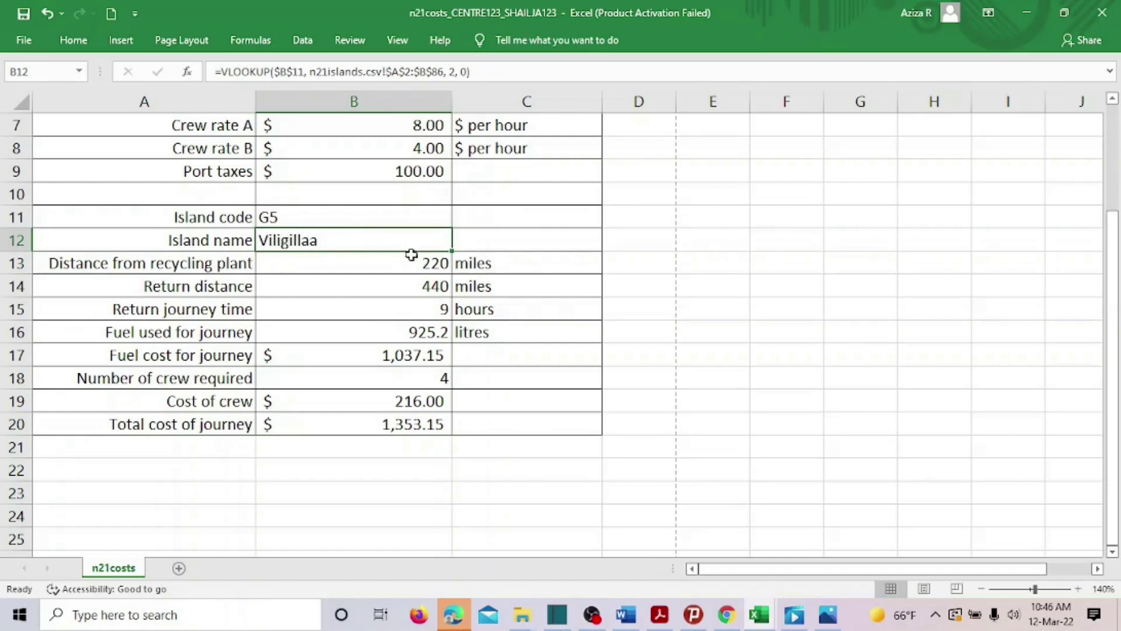
Preview the n21costs values printout with the G5 island data on a single portrait page
scroll(801, 359, "up", 2)
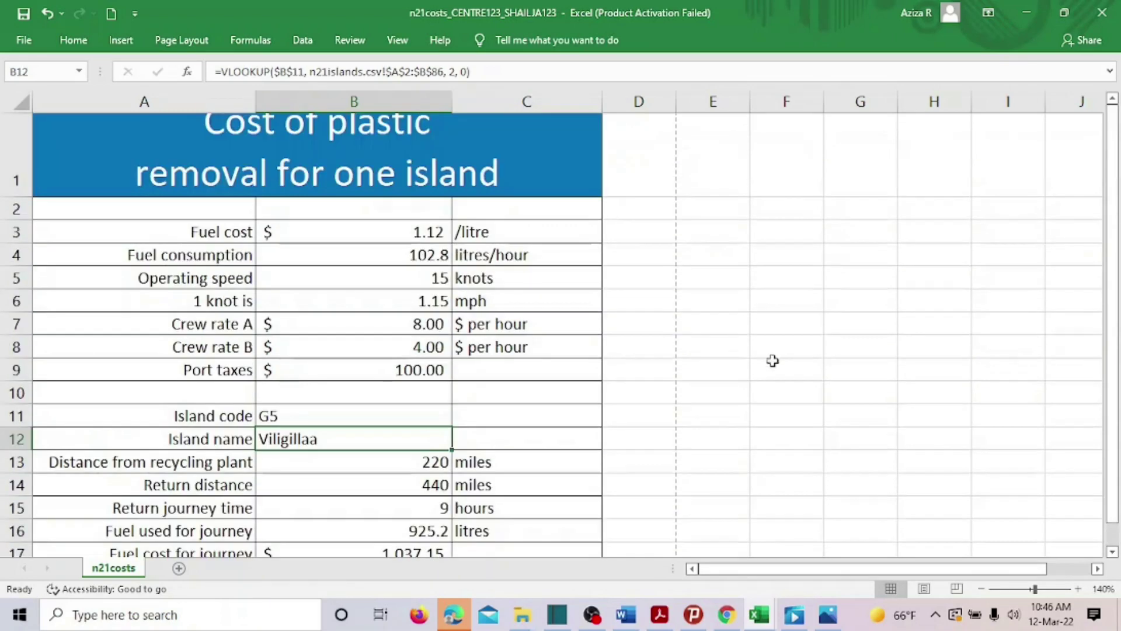
left_click(25, 41)
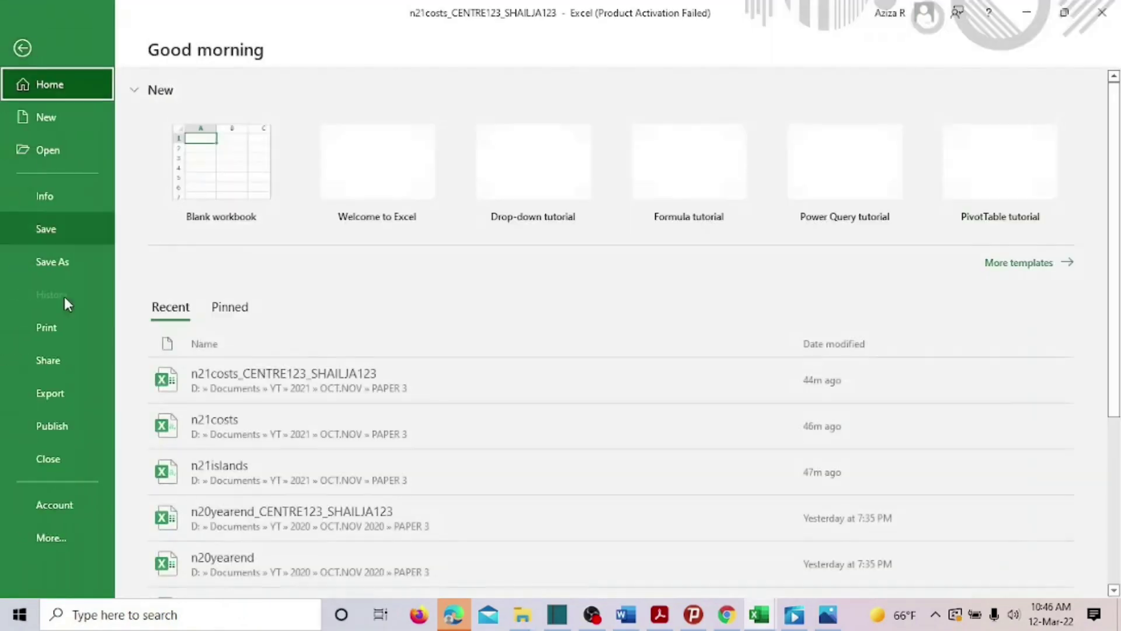
left_click(47, 326)
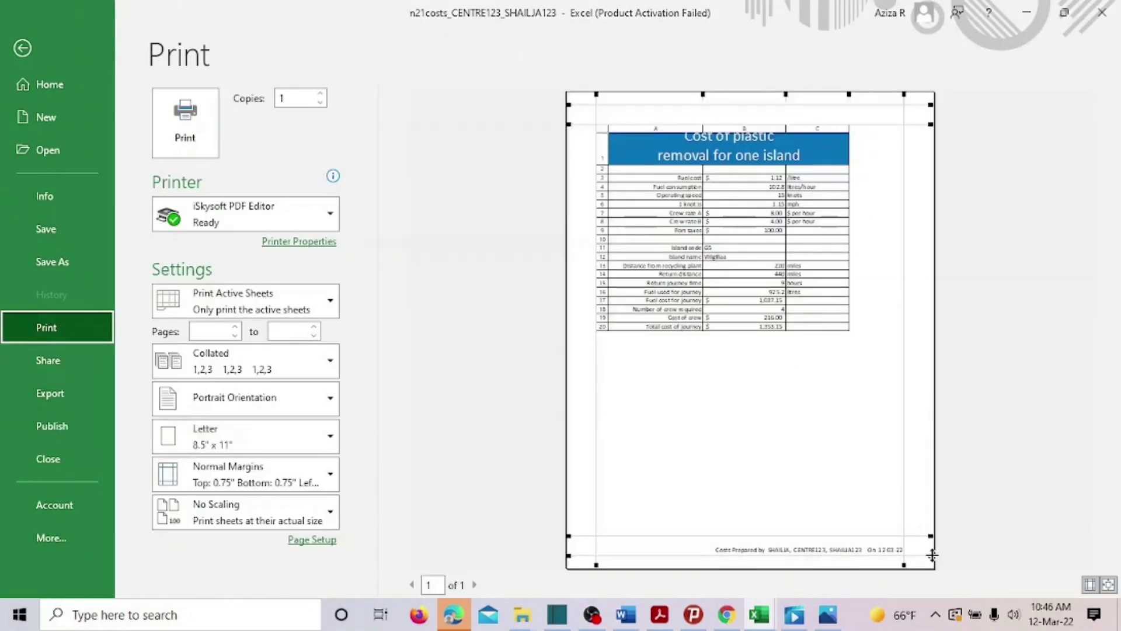
Switch to the exam paper PDF and highlight question 16 together with the PRINTOUT 3 box as finished
left_click(659, 614)
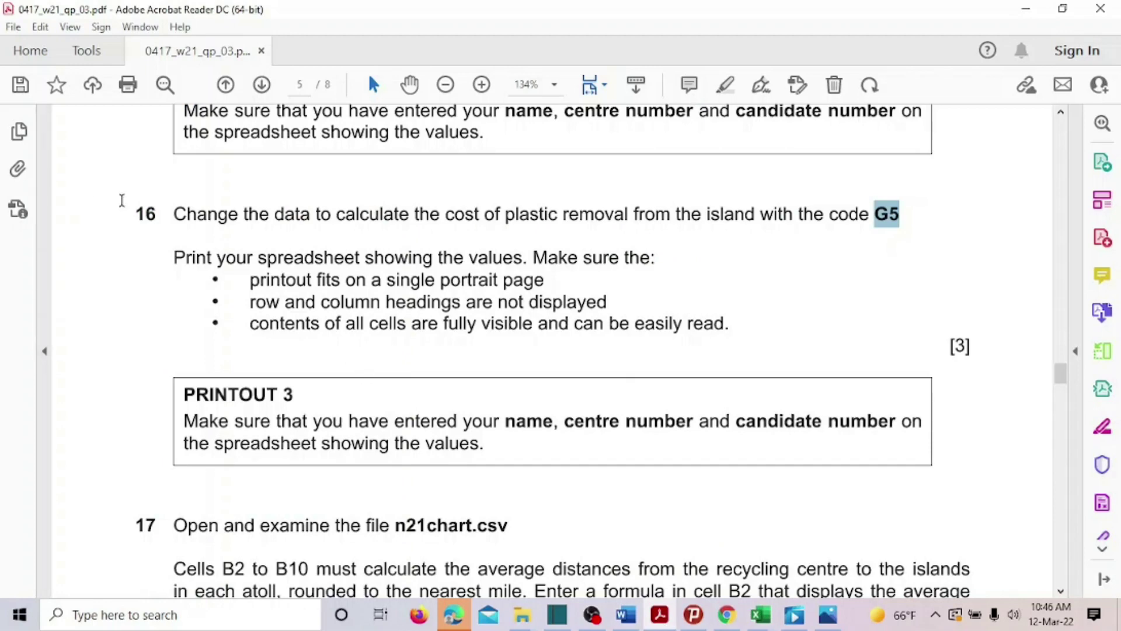
left_click_drag(129, 213, 431, 456)
left_click(448, 426)
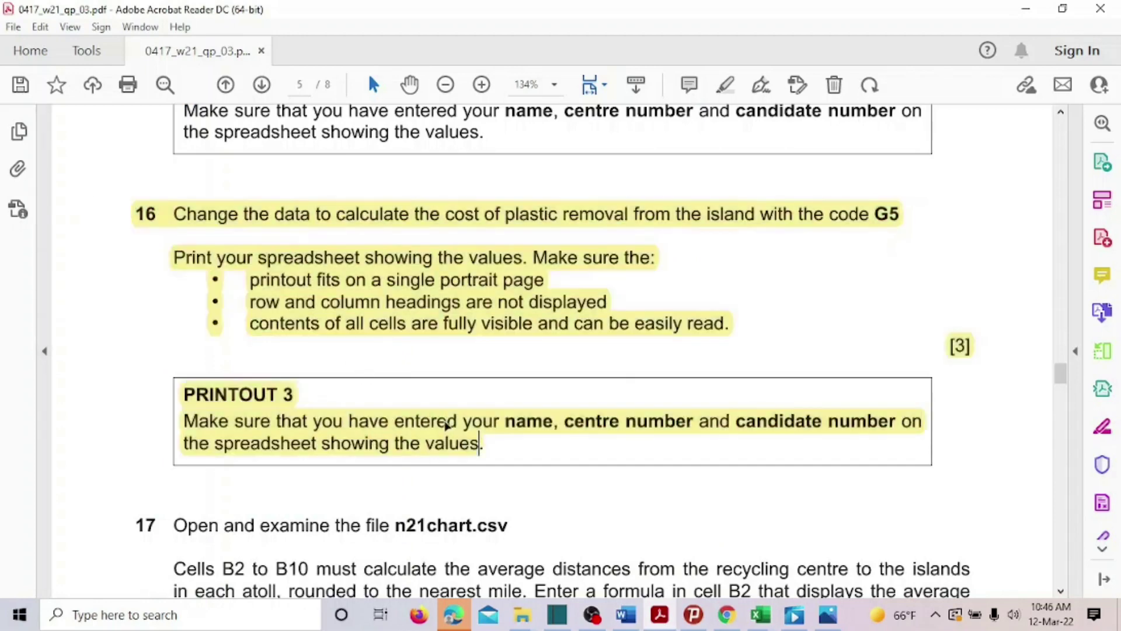
Read question 17 in the exam paper and open n21chart from the PAPER 3 folder in Excel
scroll(448, 427, "down", 4)
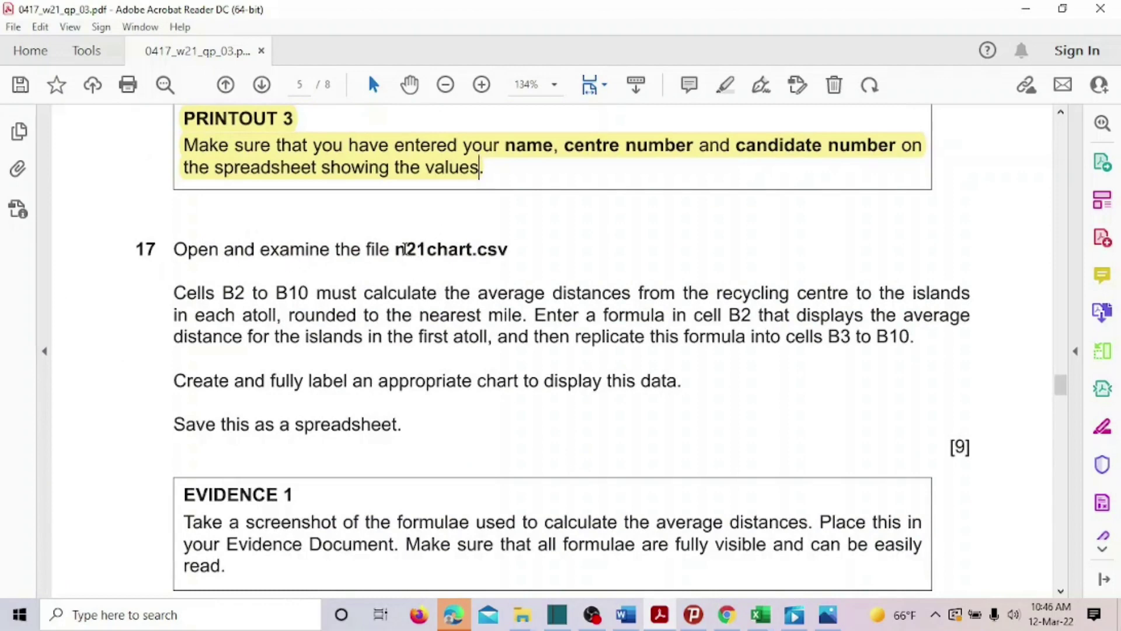
scroll(529, 285, "down", 1)
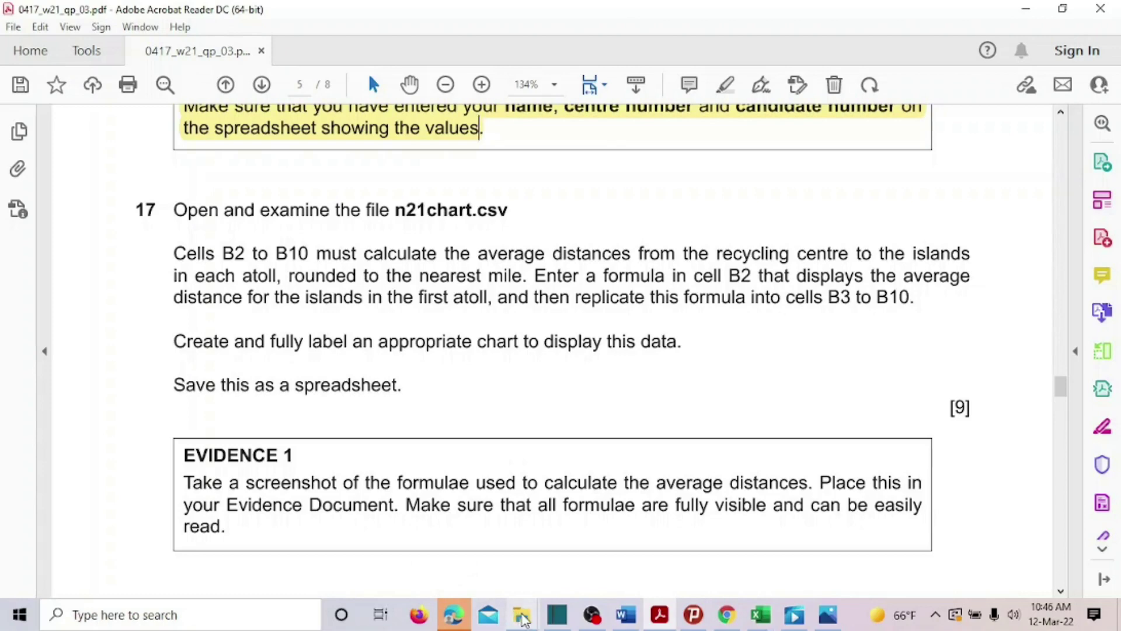
mouse_move(522, 614)
left_click(453, 562)
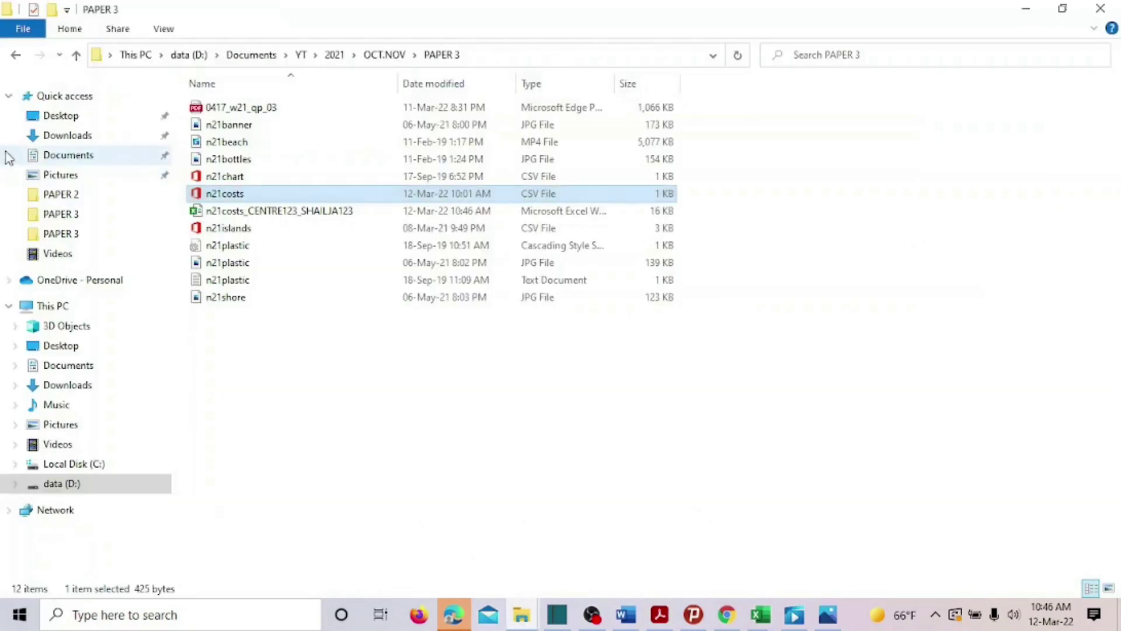
left_click(240, 180)
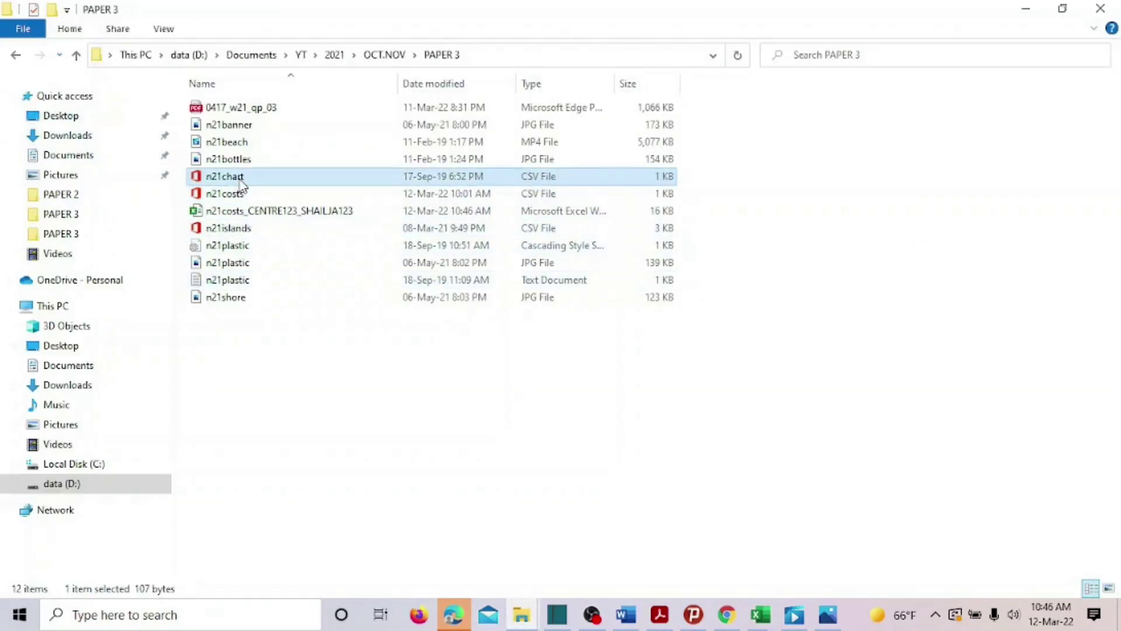
right_click(240, 181)
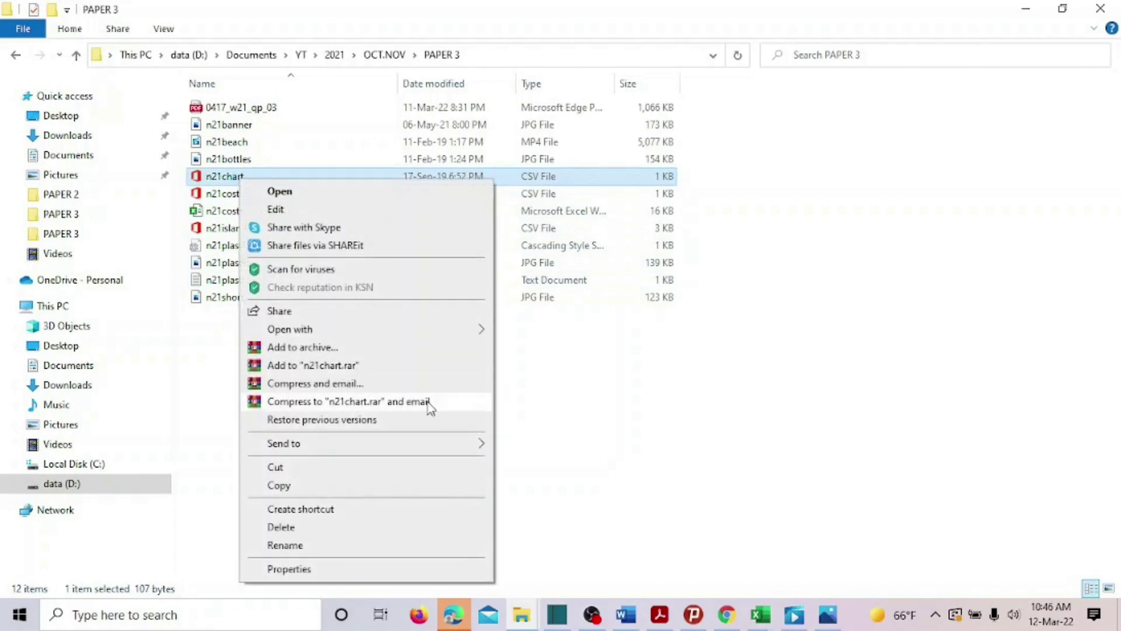
mouse_move(480, 332)
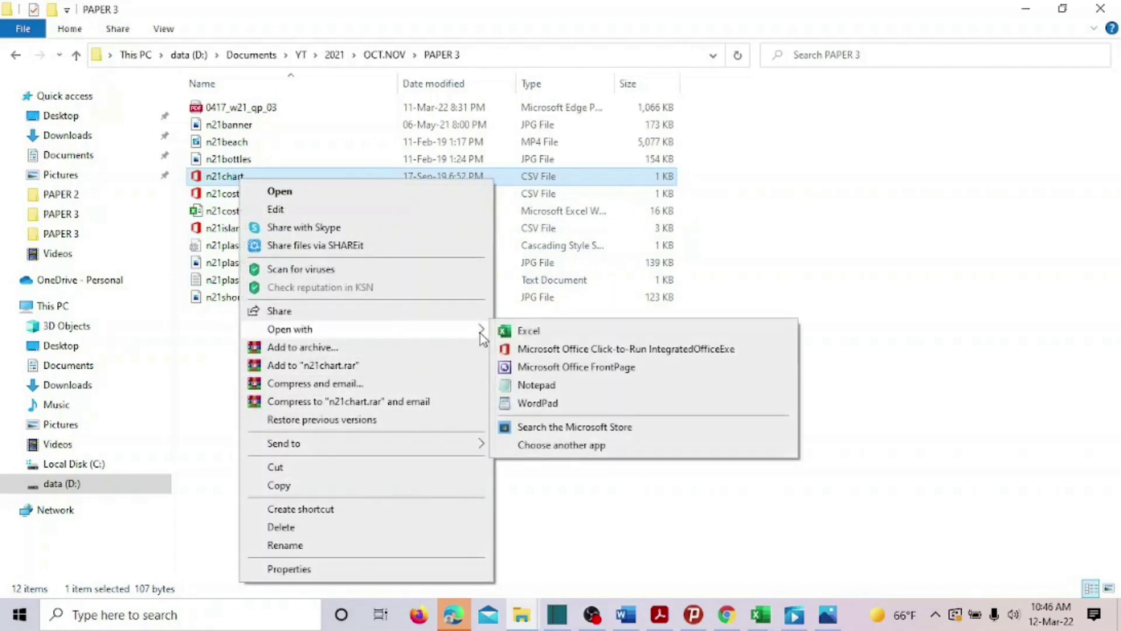
left_click(534, 327)
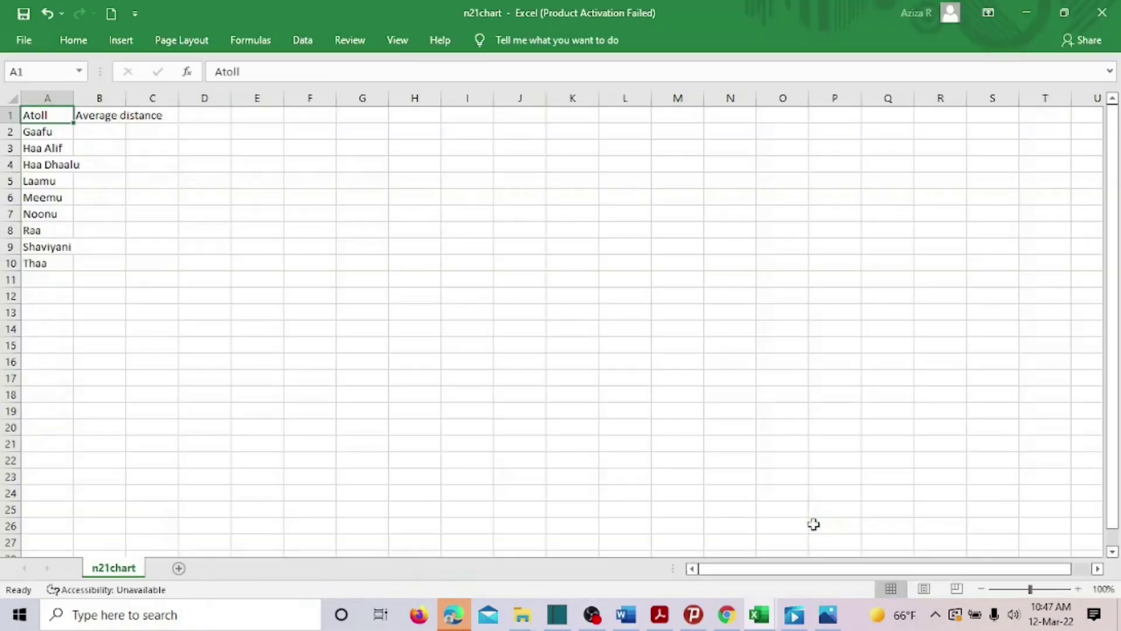
Enlarge the n21chart sheet to 170% and widen columns A and B to fit the atoll names and the Average distance heading
left_click(1078, 588)
left_click(1078, 589)
left_click(1078, 589)
left_click(1078, 589)
left_click(1078, 588)
left_click(1078, 589)
left_click(1078, 589)
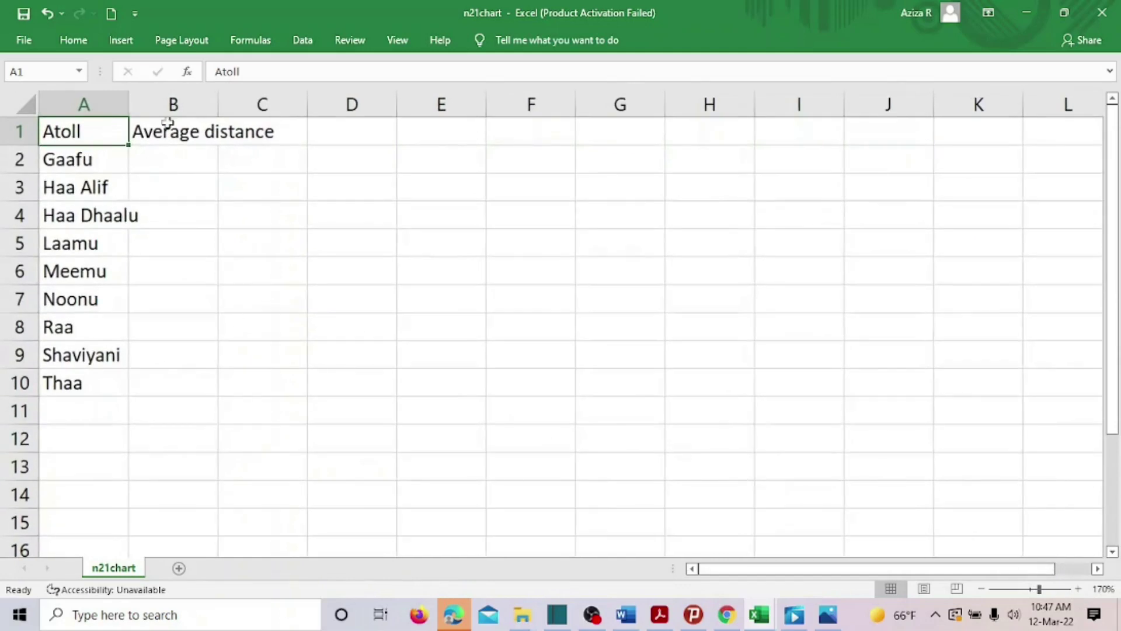
left_click_drag(127, 97, 171, 104)
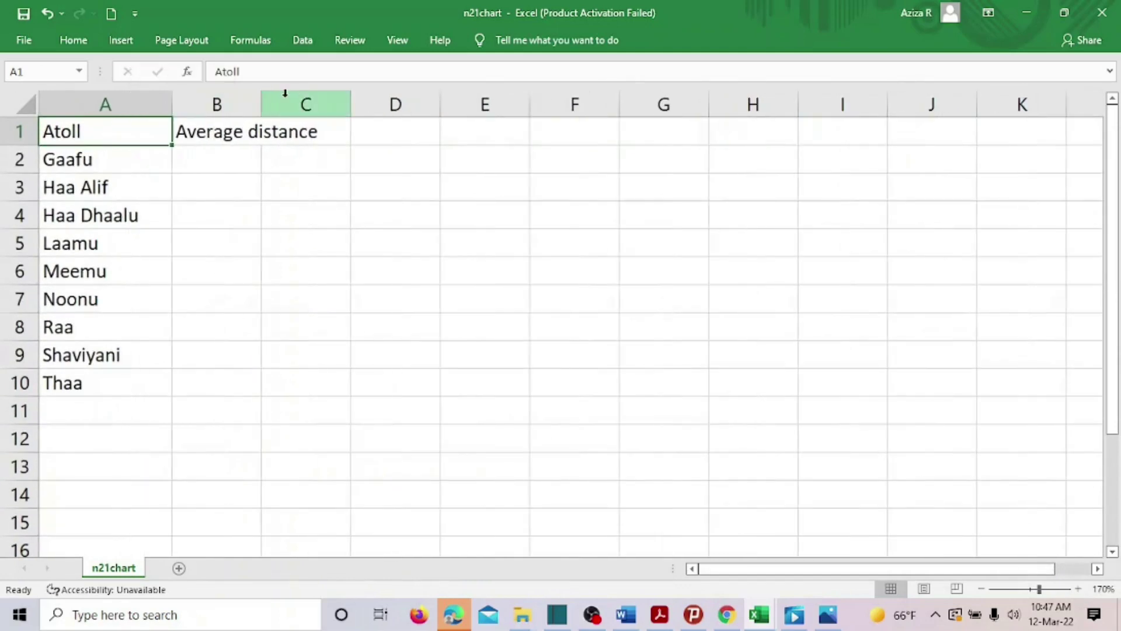
left_click_drag(261, 104, 321, 111)
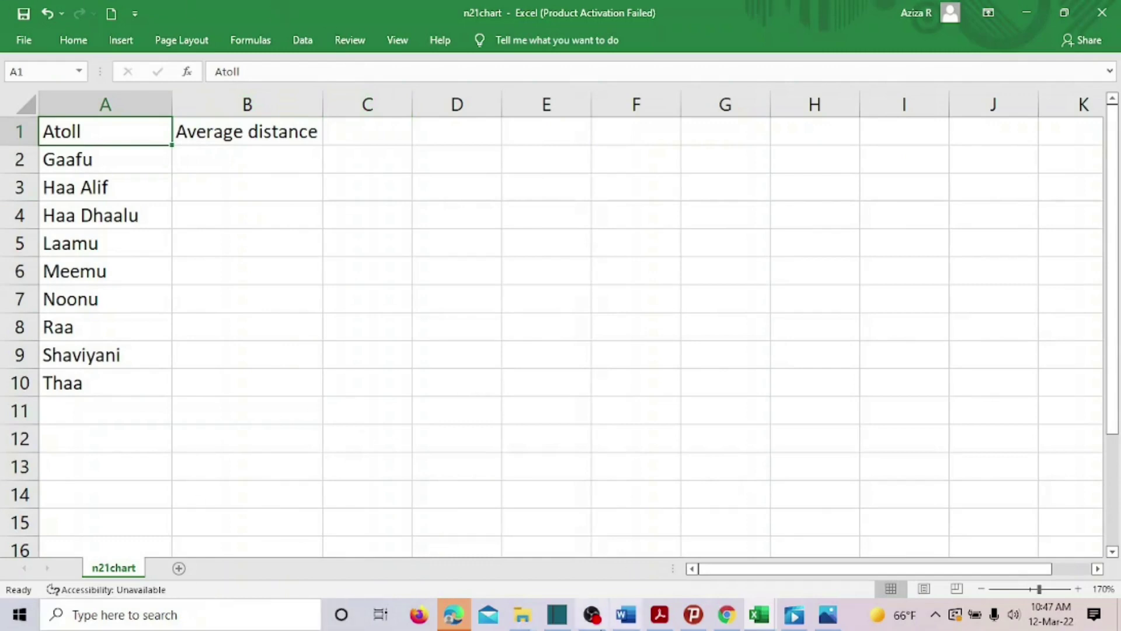
Check question 17 in the exam paper and begin a ROUND formula in cell B2 of n21chart
left_click(659, 614)
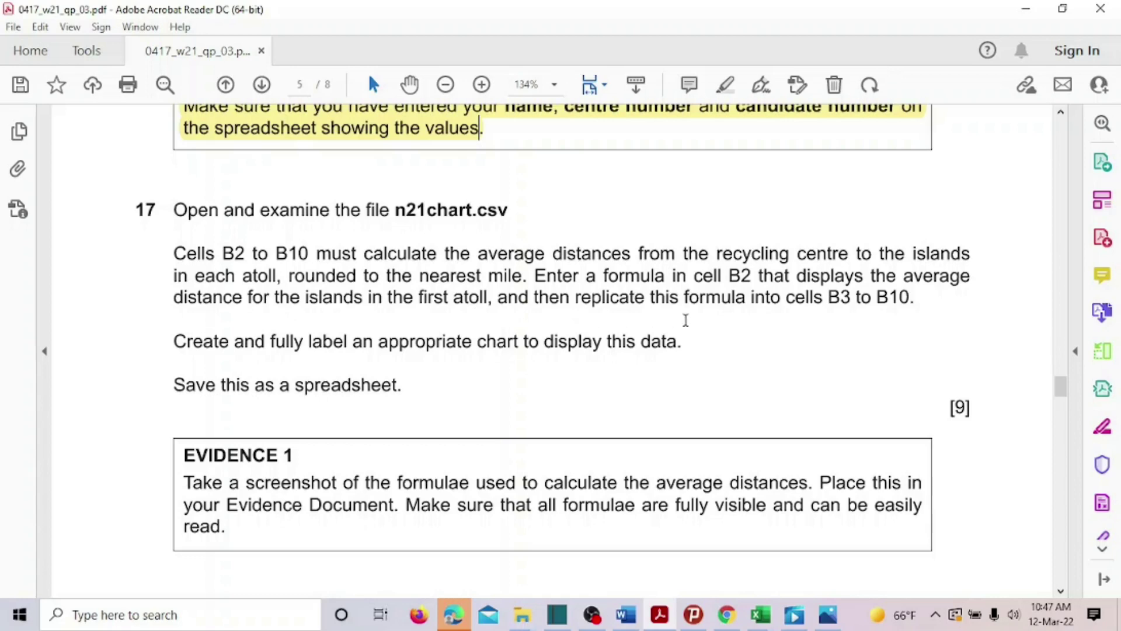
scroll(792, 402, "down", 1)
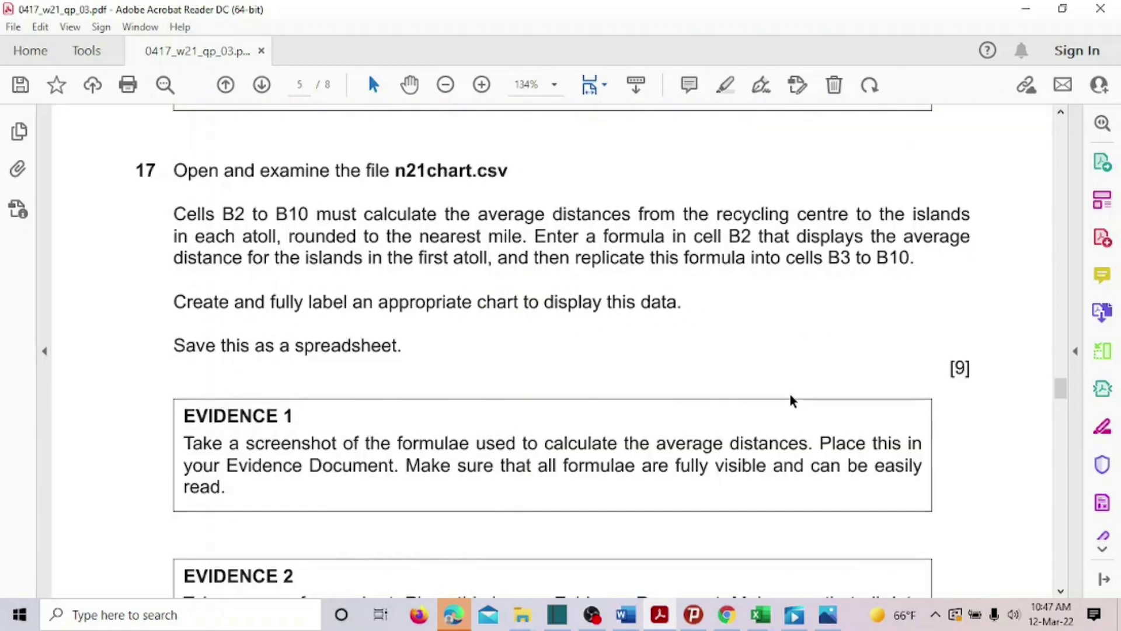
scroll(370, 278, "up", 2)
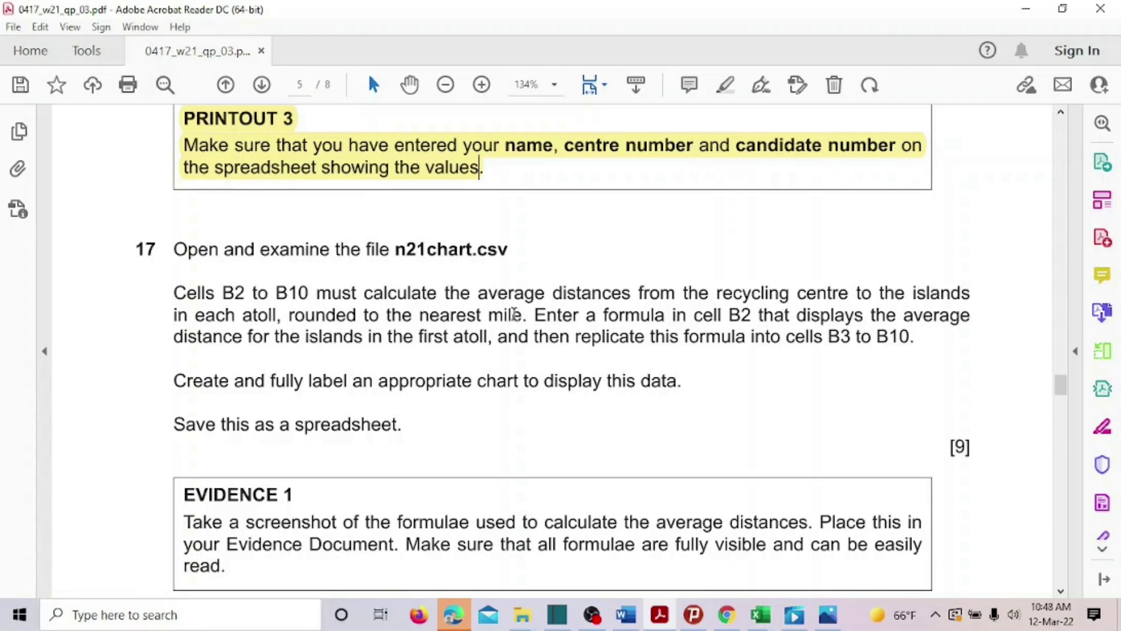
left_click(759, 614)
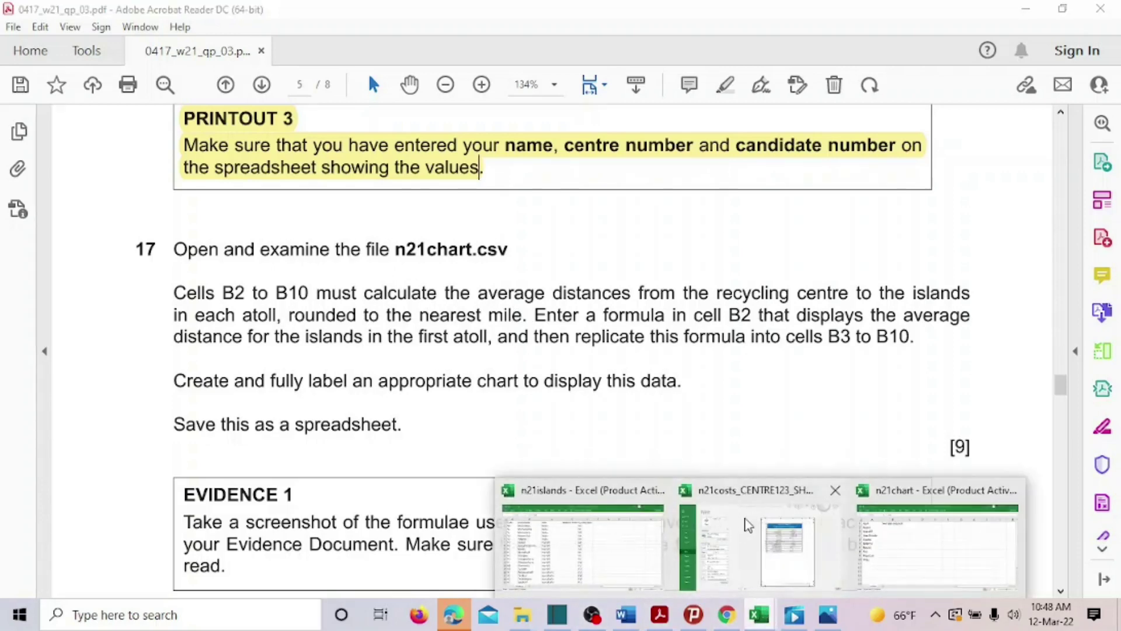
left_click(930, 505)
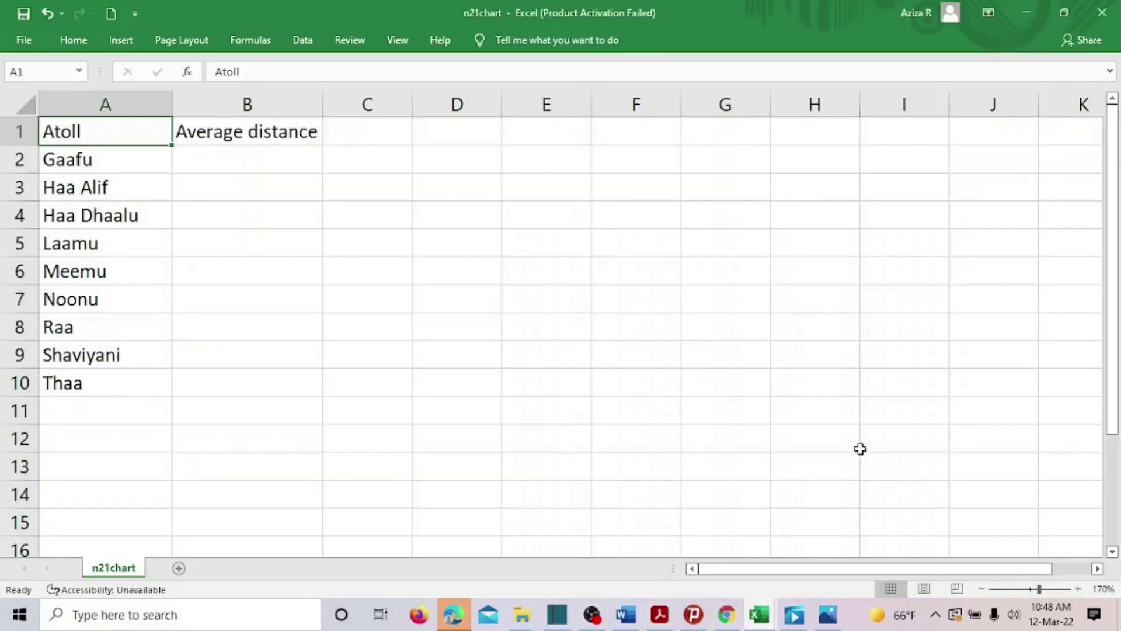
left_click(216, 174)
left_click(225, 152)
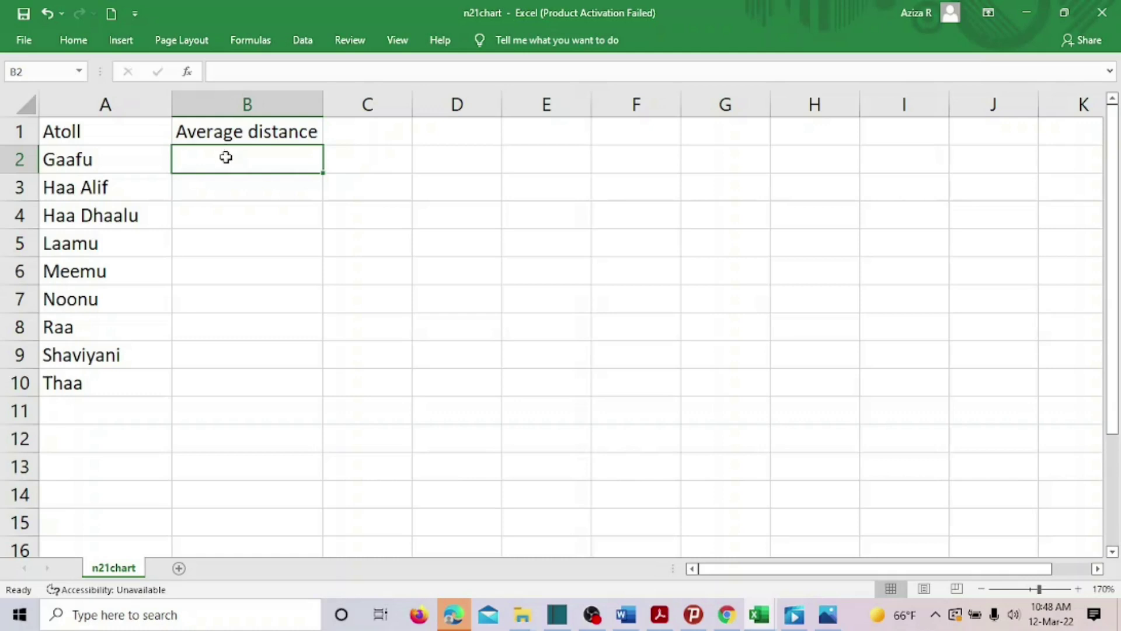
type("=")
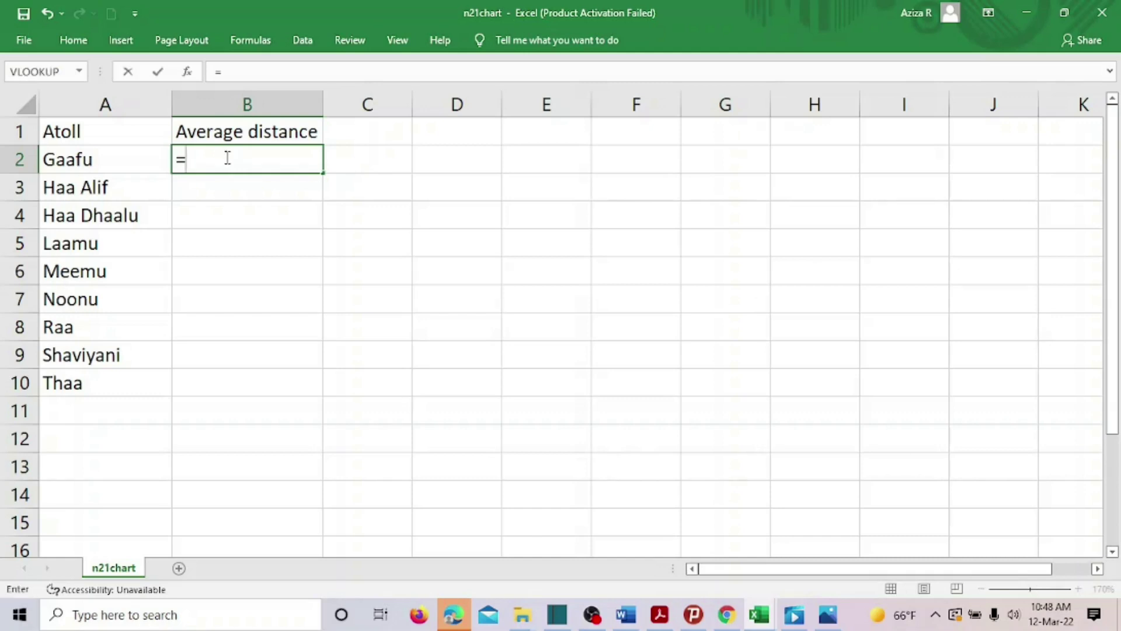
type("ROUB")
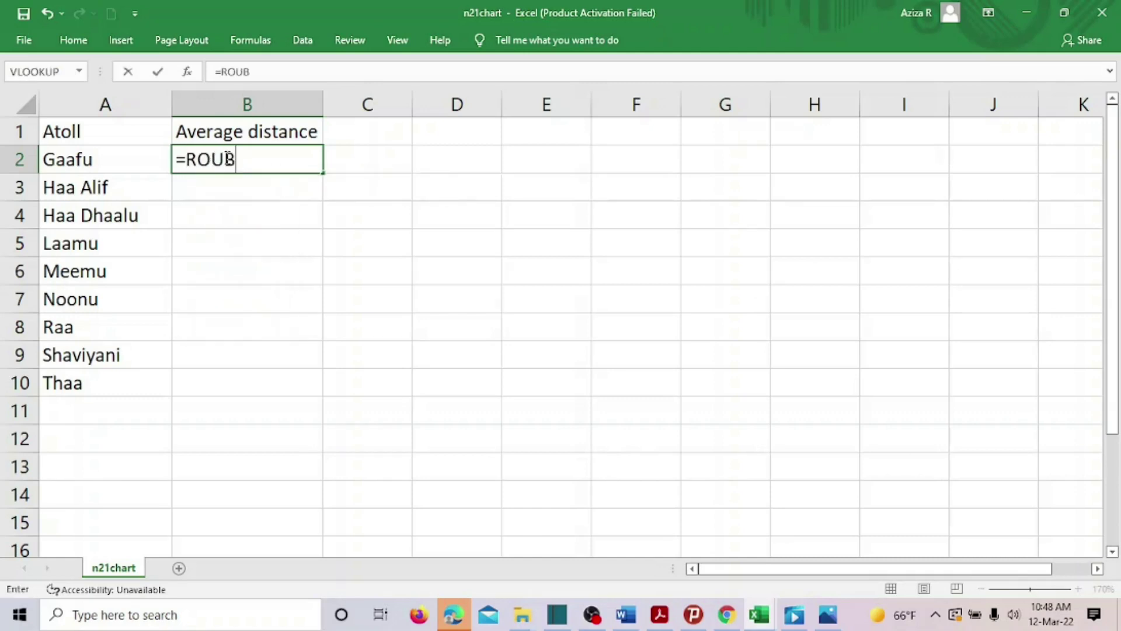
key("BackSpace")
type("ND")
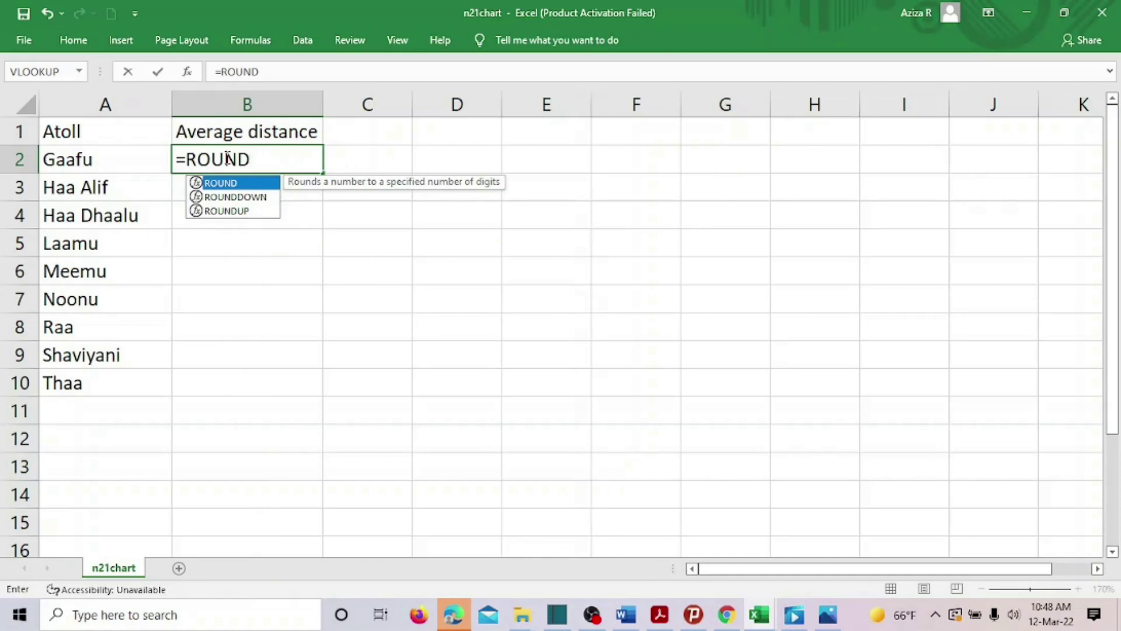
type("(")
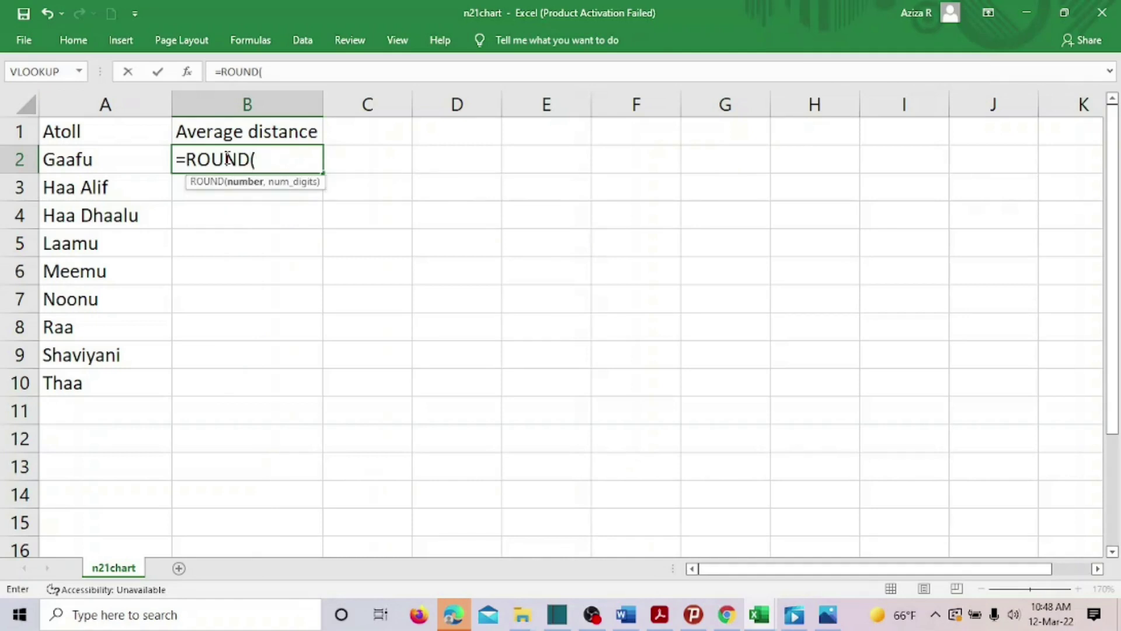
Recheck question 17 and nest an AVERAGEIF function as the number argument of the ROUND formula in B2
type("AV")
type("ERAGE")
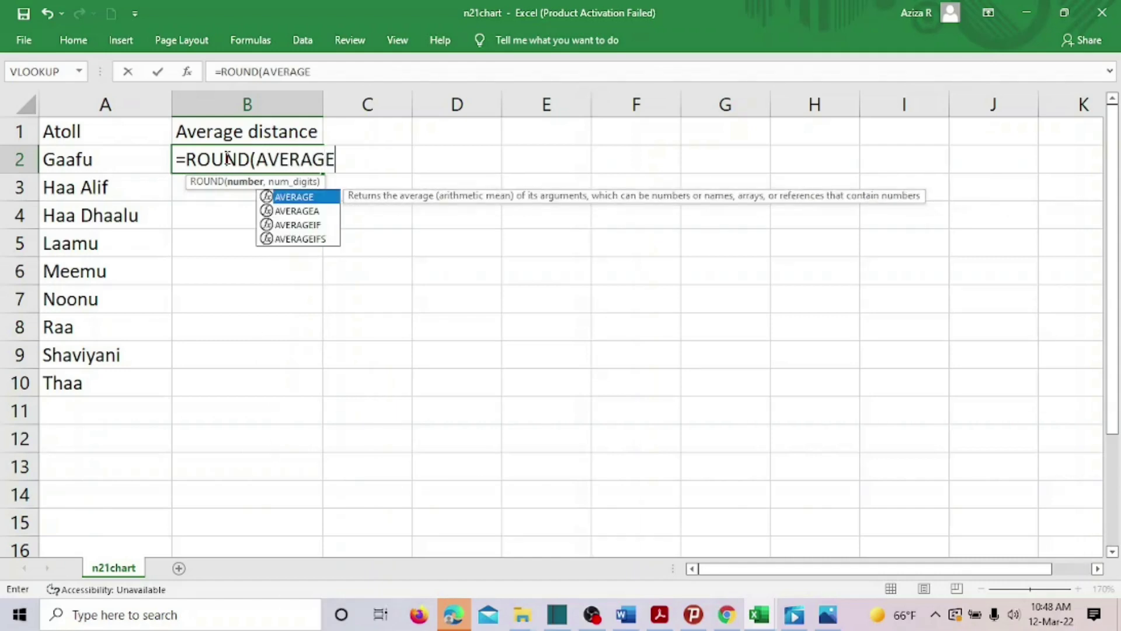
type("9")
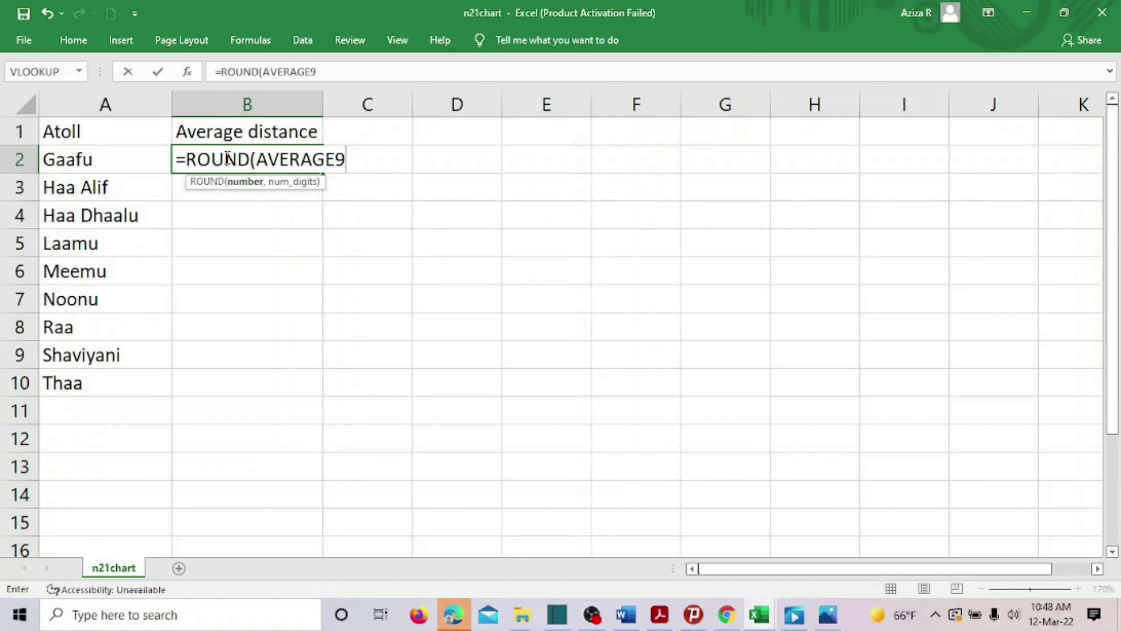
key("BackSpace")
type("(")
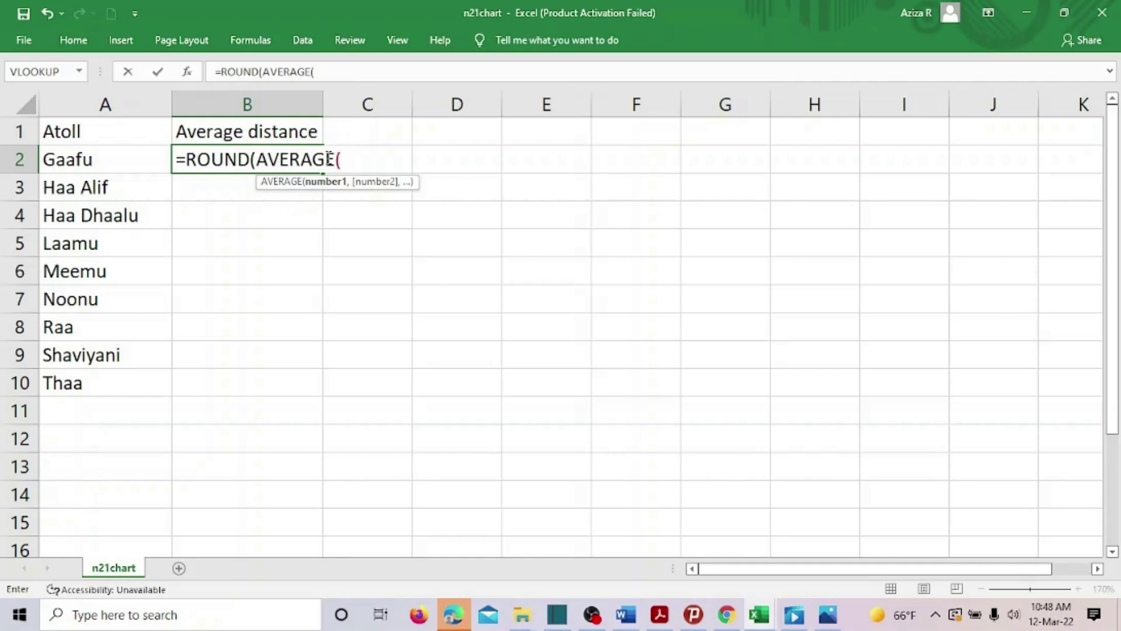
key("BackSpace")
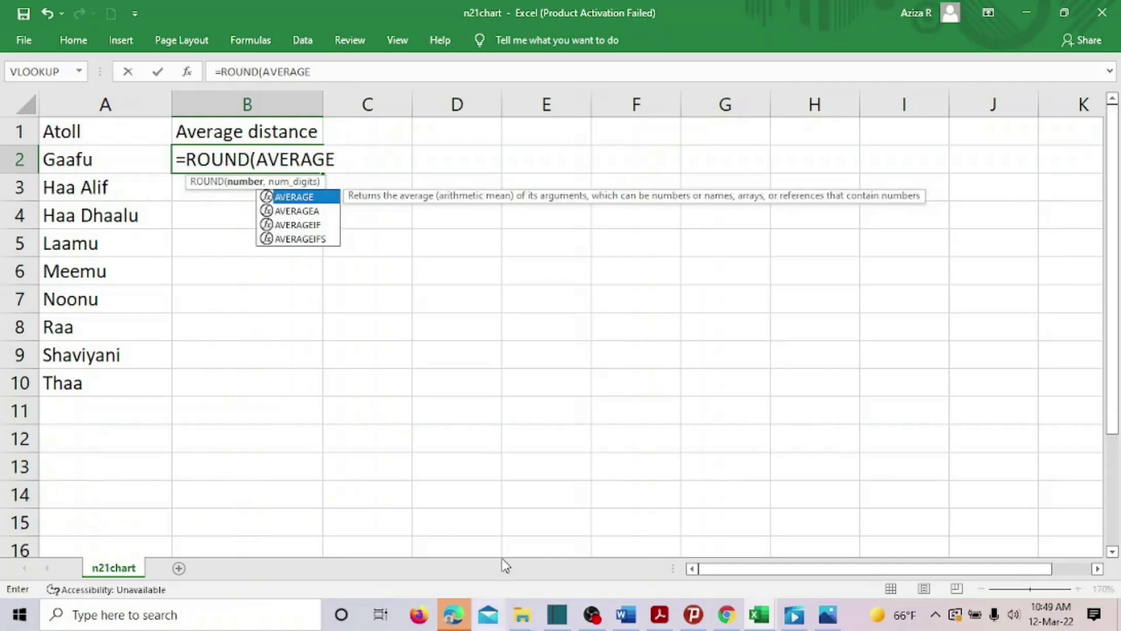
left_click(666, 613)
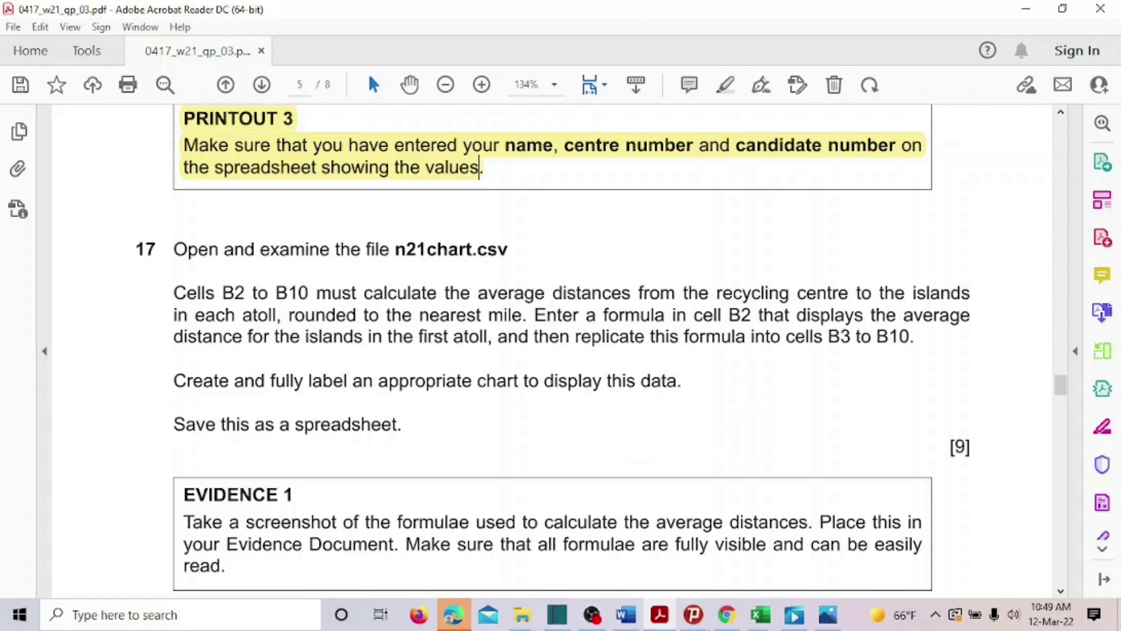
mouse_move(773, 625)
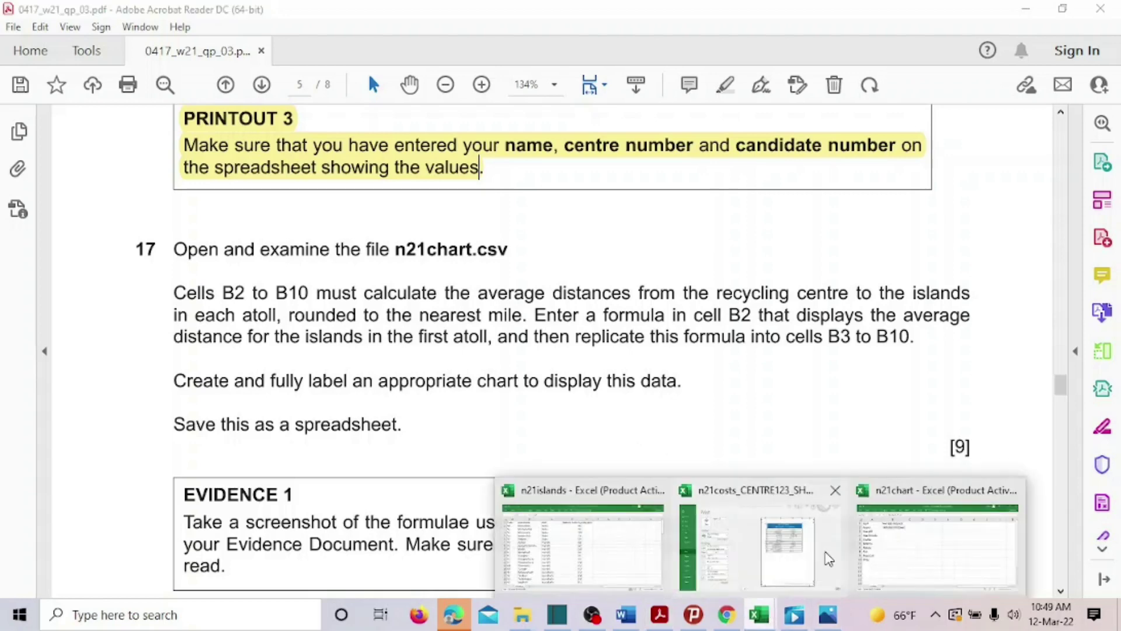
left_click(906, 532)
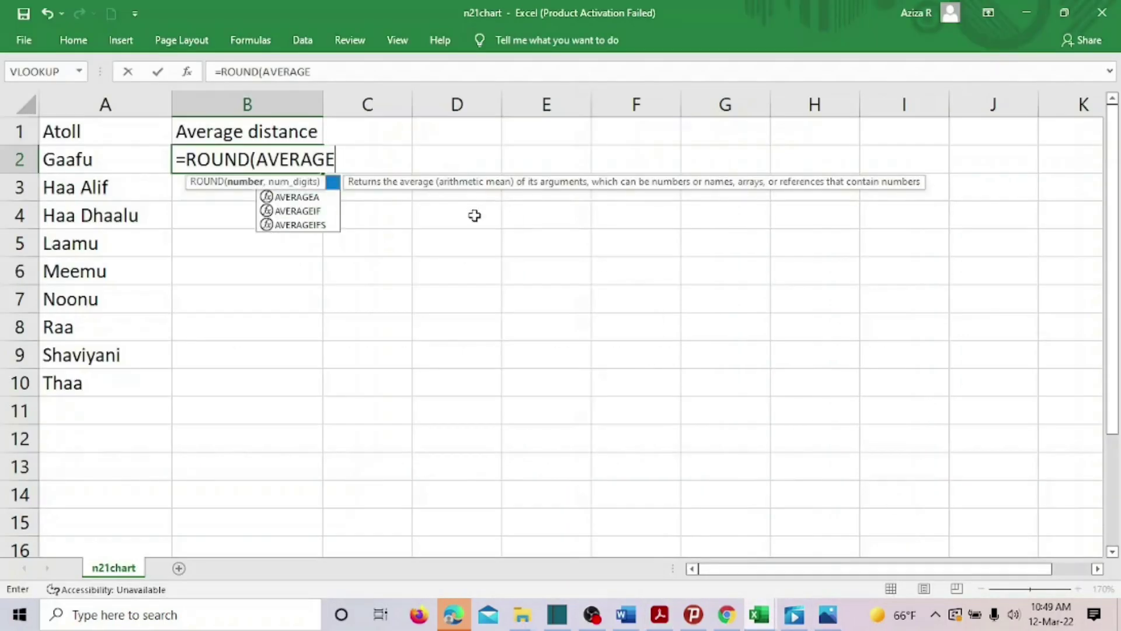
type("IF")
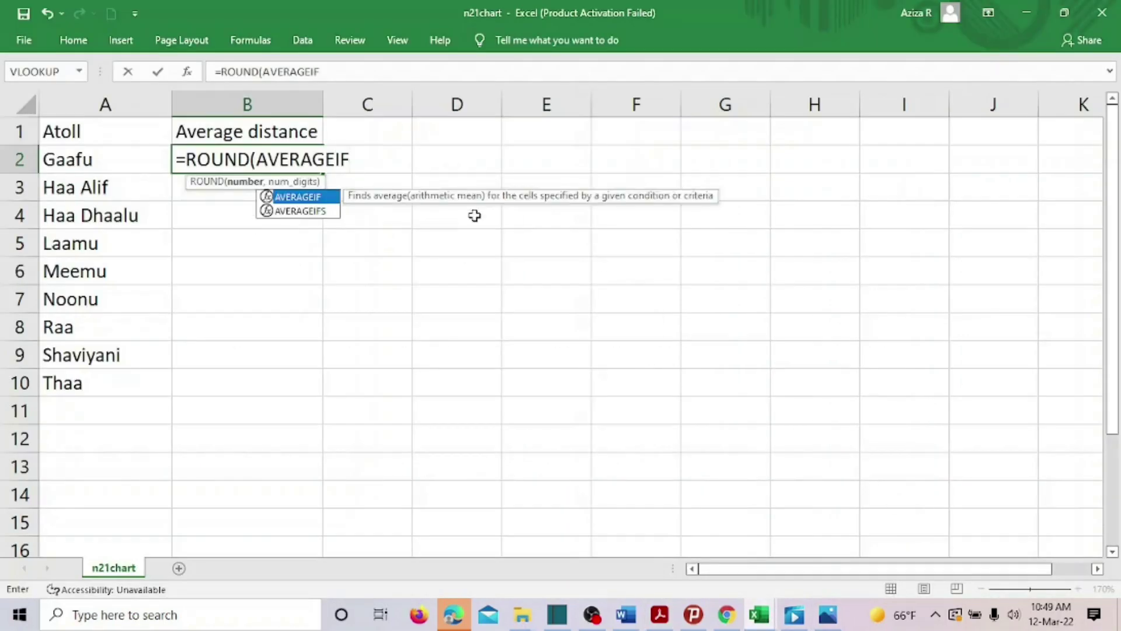
type("(")
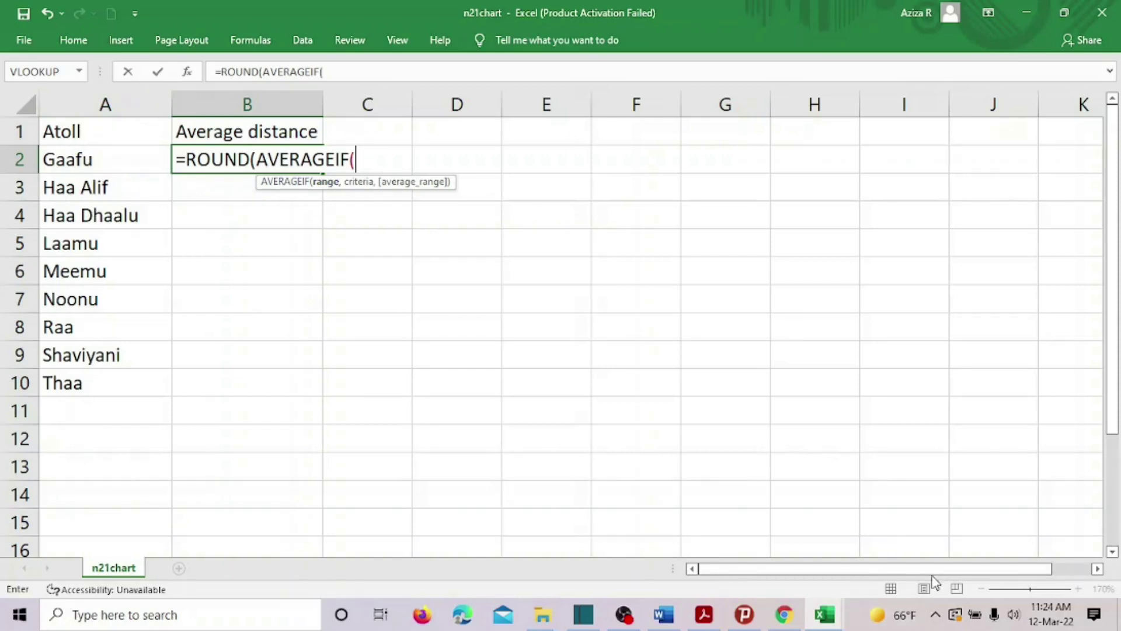
Set the AVERAGEIF range to $C$2:$C$86 of the n21islands workbook and return to n21chart for the criteria argument
left_click(824, 614)
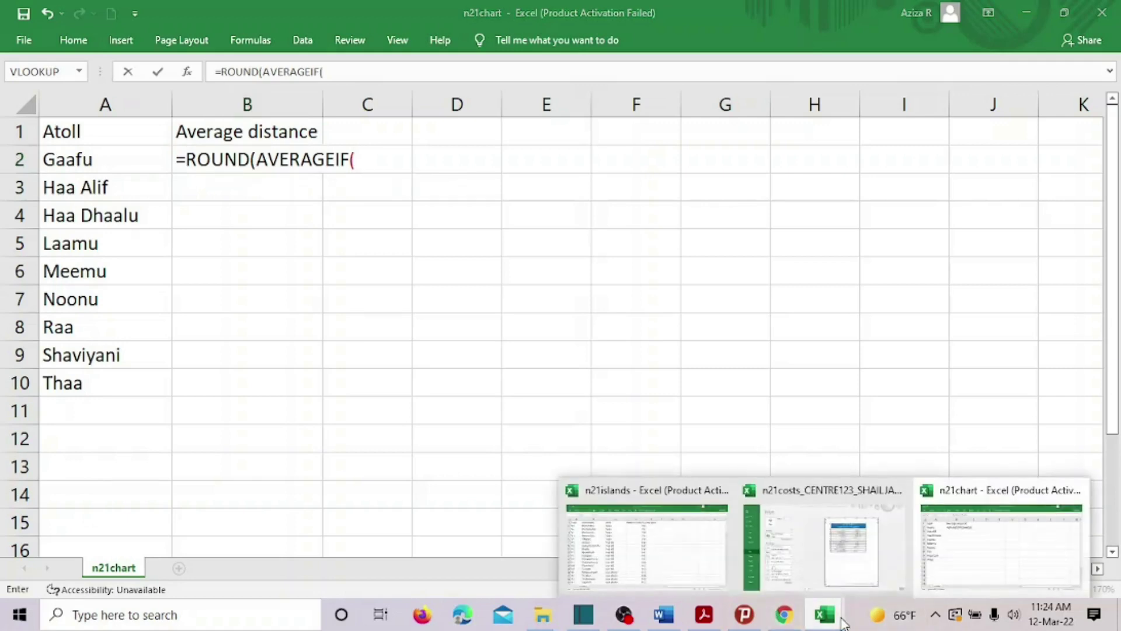
left_click(656, 514)
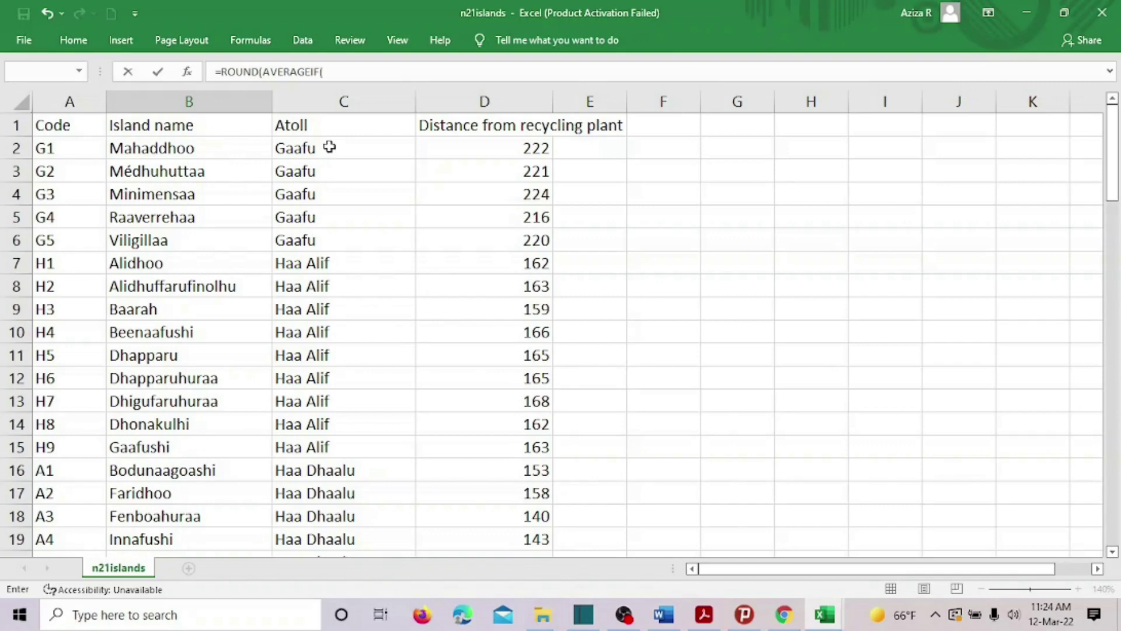
left_click_drag(327, 147, 352, 333)
left_click(529, 71)
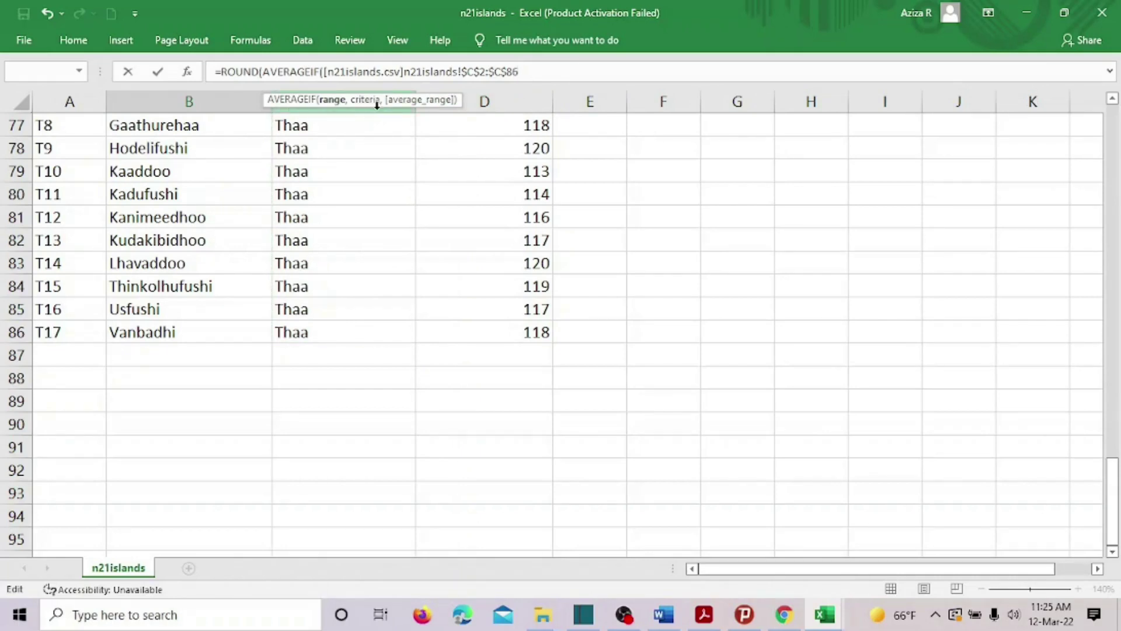
type(",")
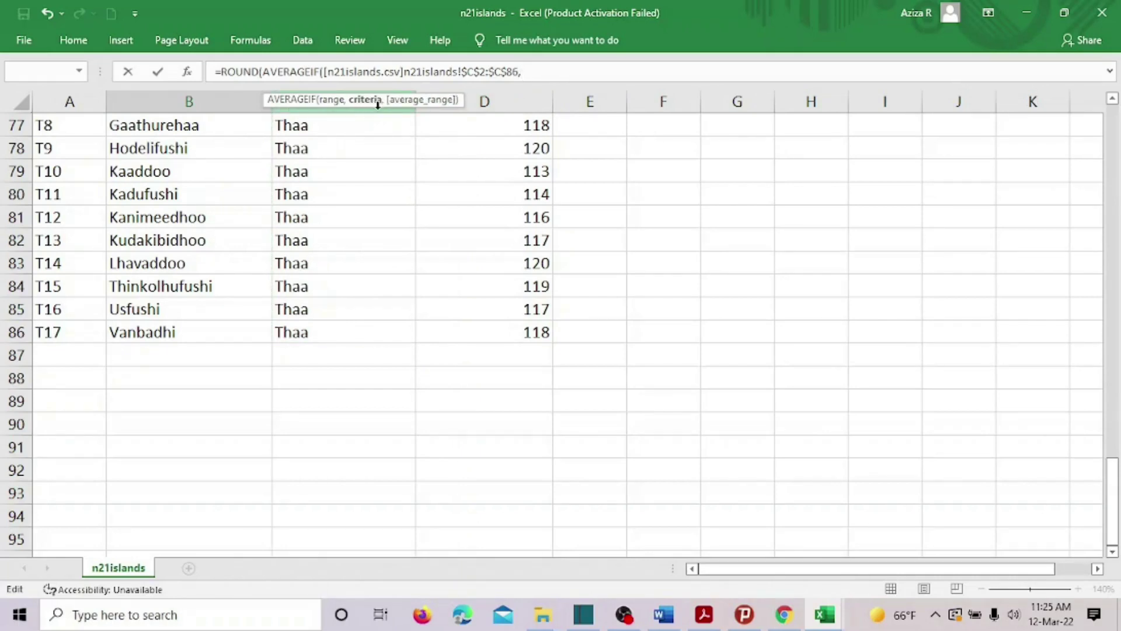
left_click(824, 614)
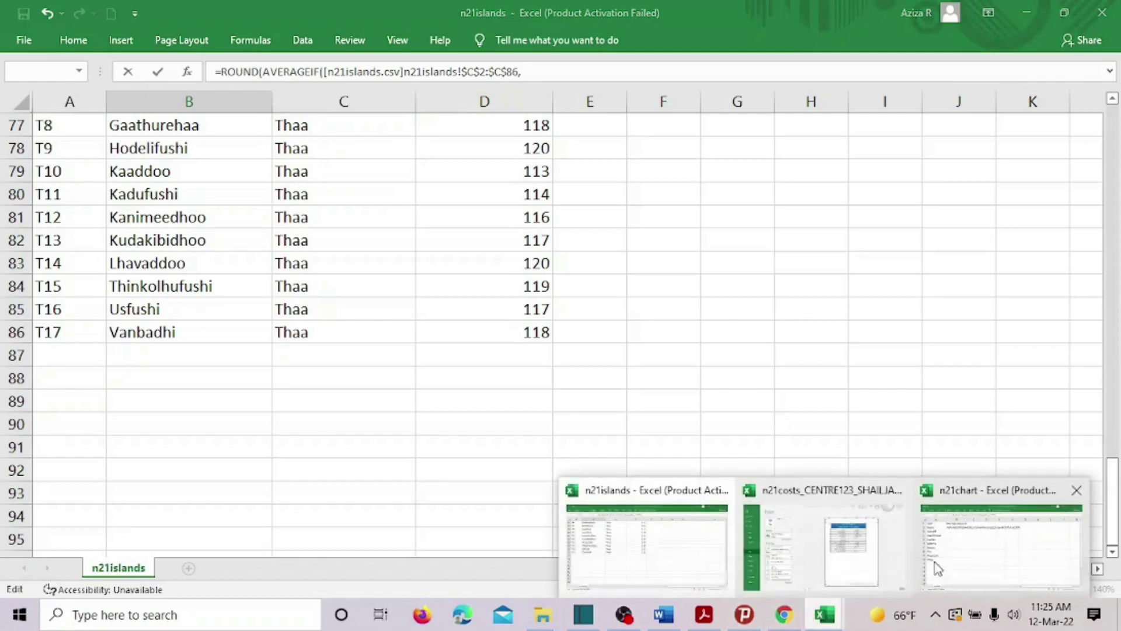
left_click(937, 567)
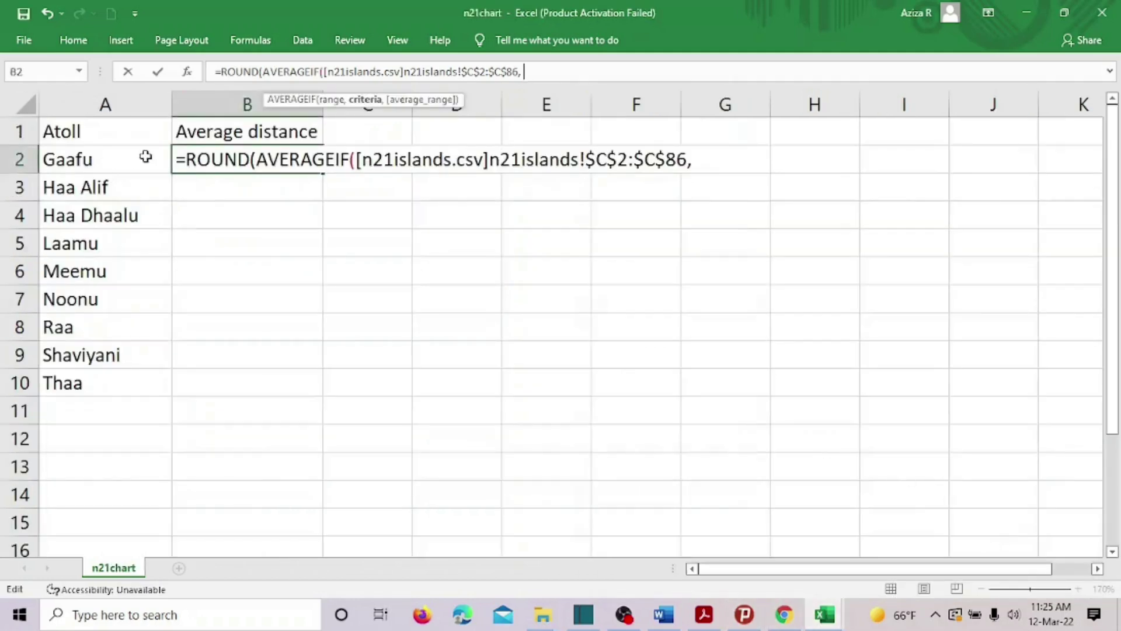
Set the AVERAGEIF criteria to A2 and its average range to $D$2:$D$86 of the n21islands workbook
left_click(91, 157)
type(",")
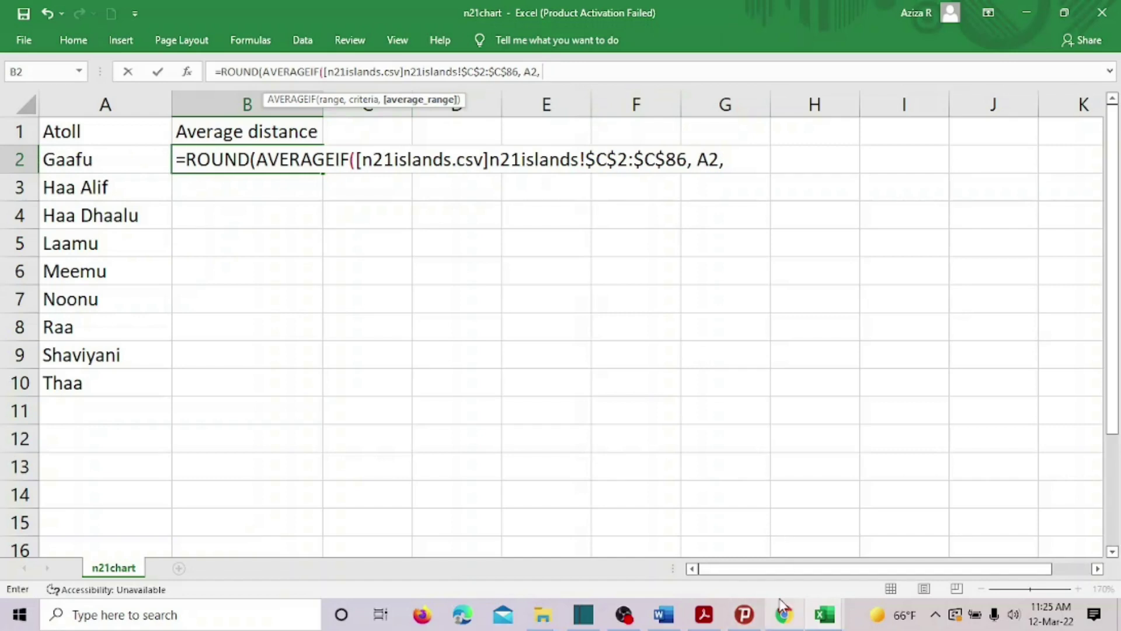
mouse_move(824, 614)
left_click(660, 565)
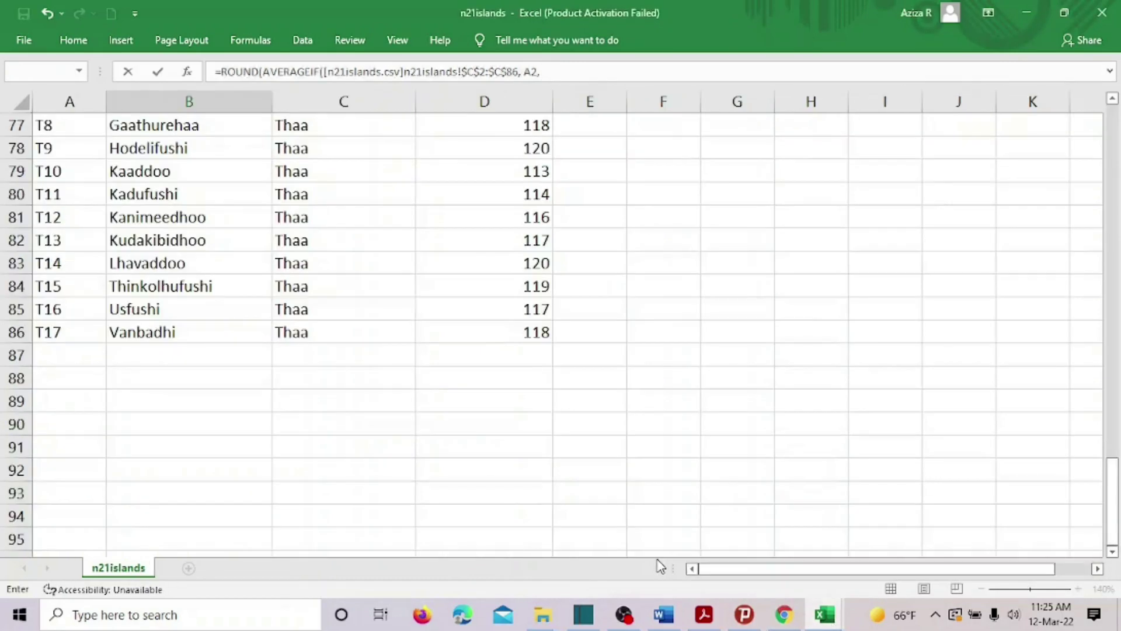
scroll(638, 432, "up", 20)
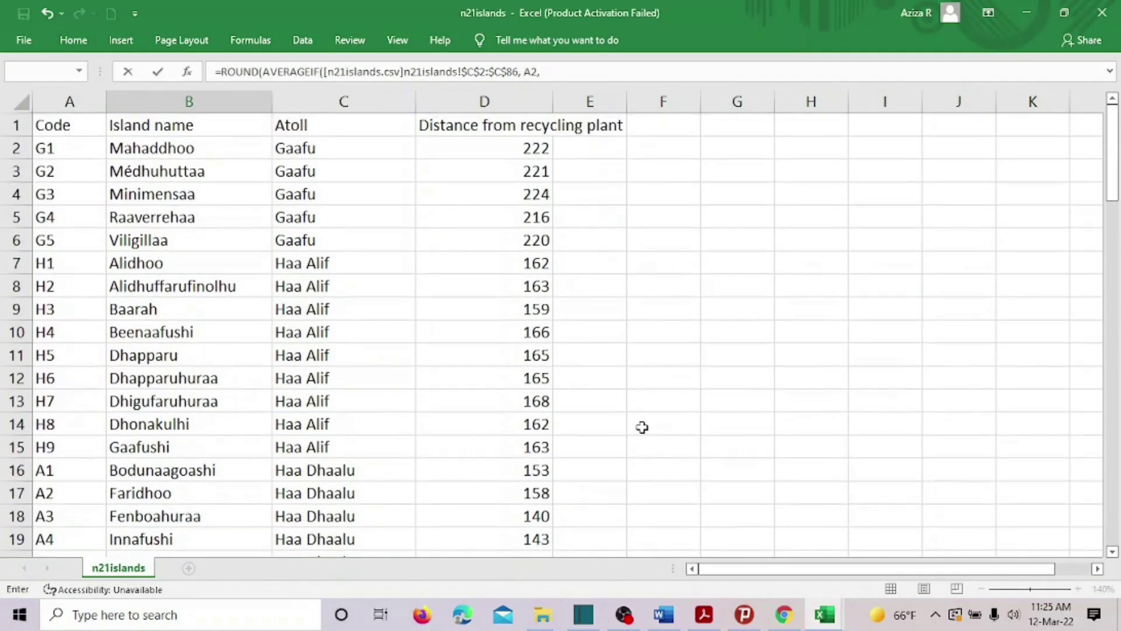
left_click_drag(509, 145, 519, 490)
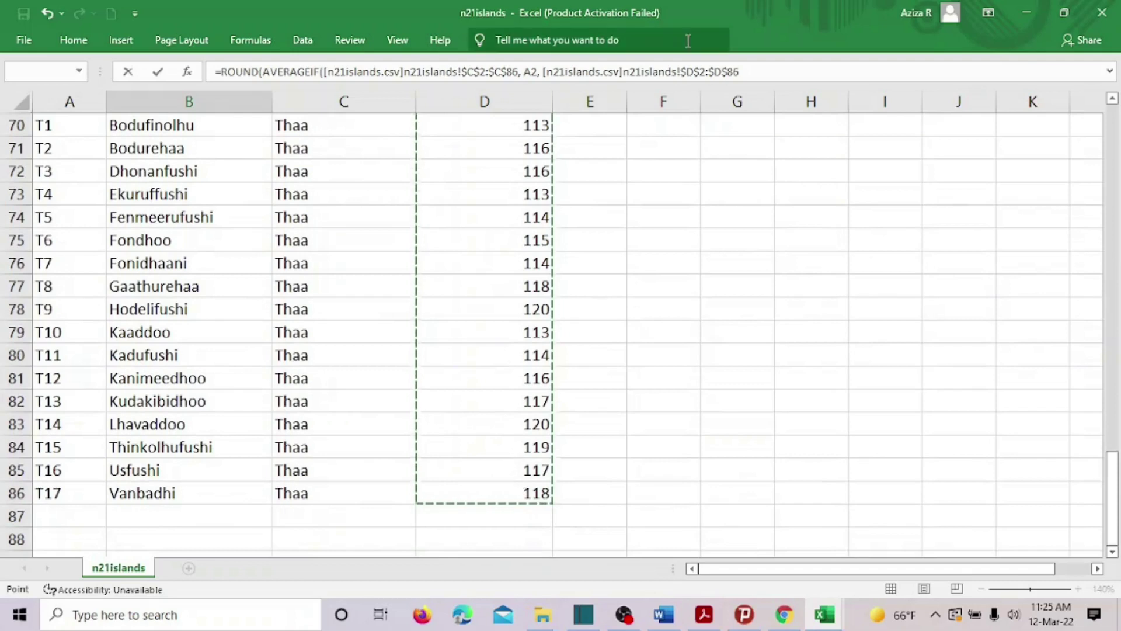
Complete the ROUND formula in B2 with 0 as the number of digits and replicate it down to B10
left_click(753, 72)
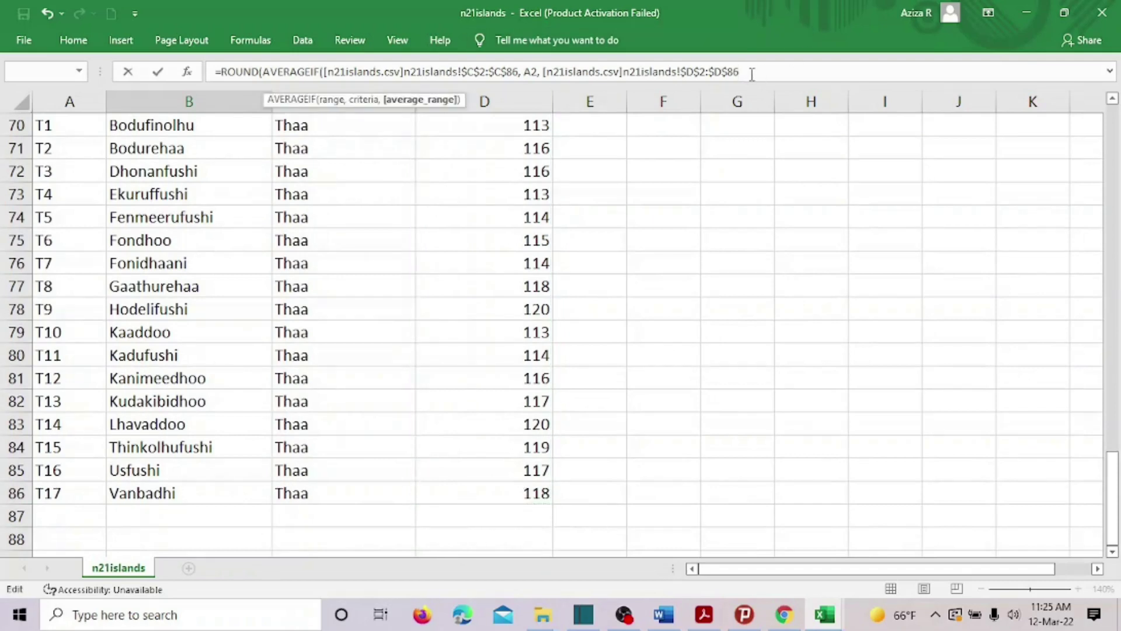
type(",")
key("BackSpace")
type(")")
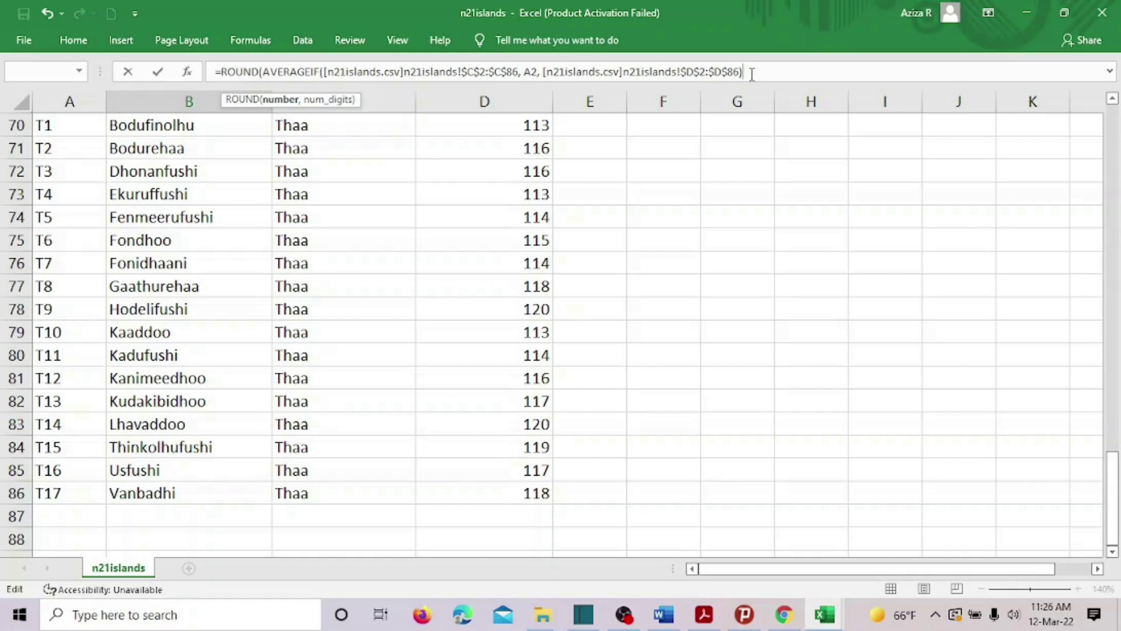
type(", 0)")
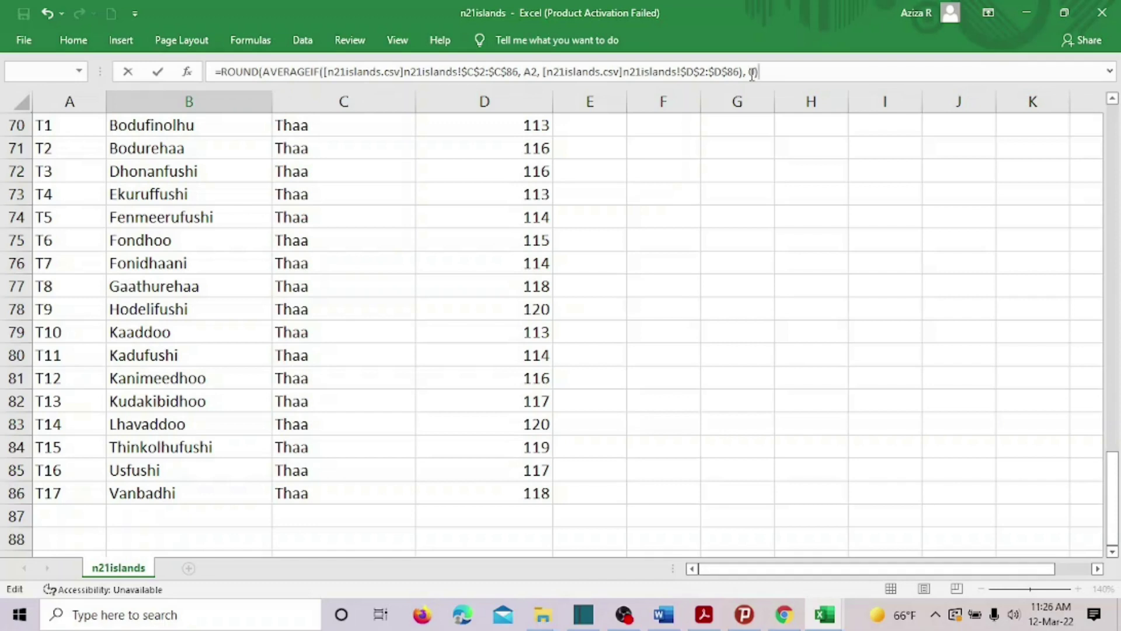
key("Return")
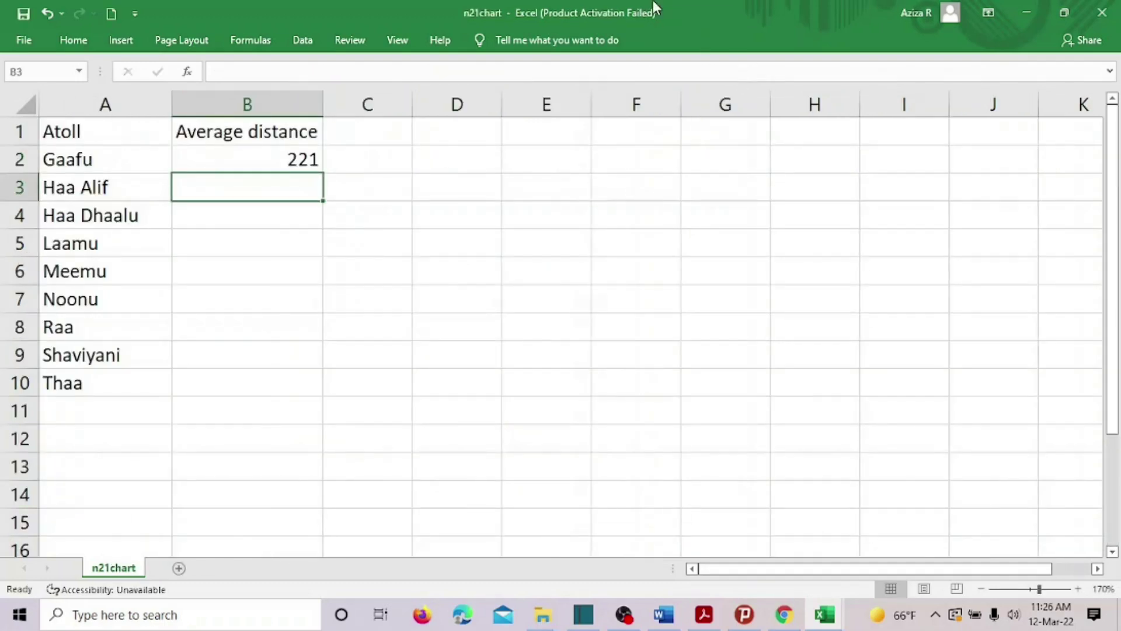
left_click(244, 158)
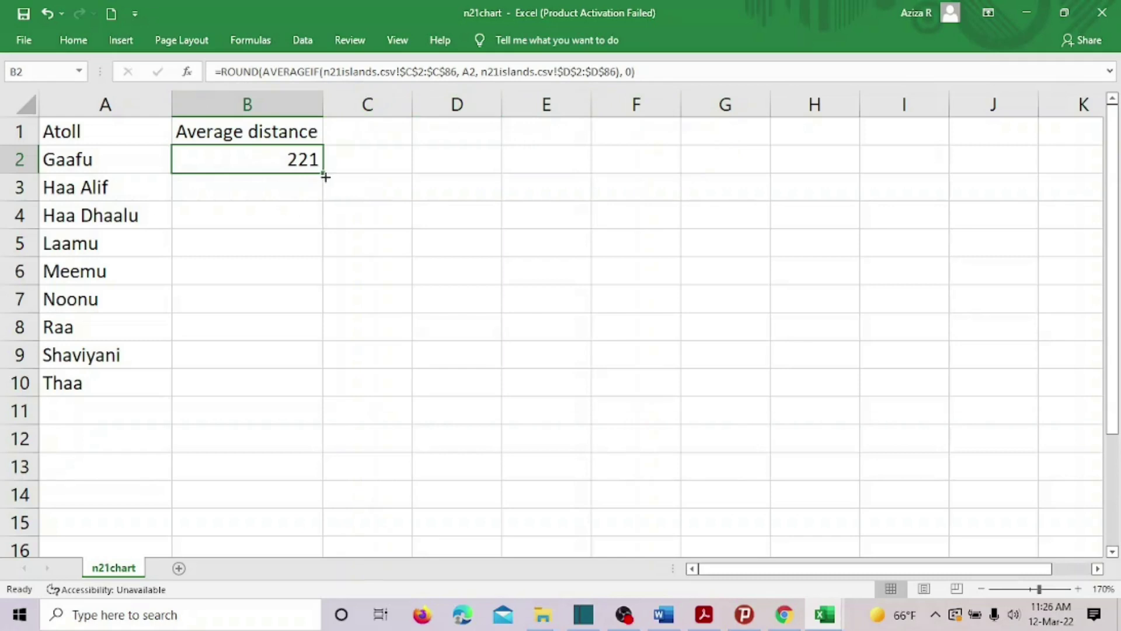
left_click_drag(325, 176, 323, 397)
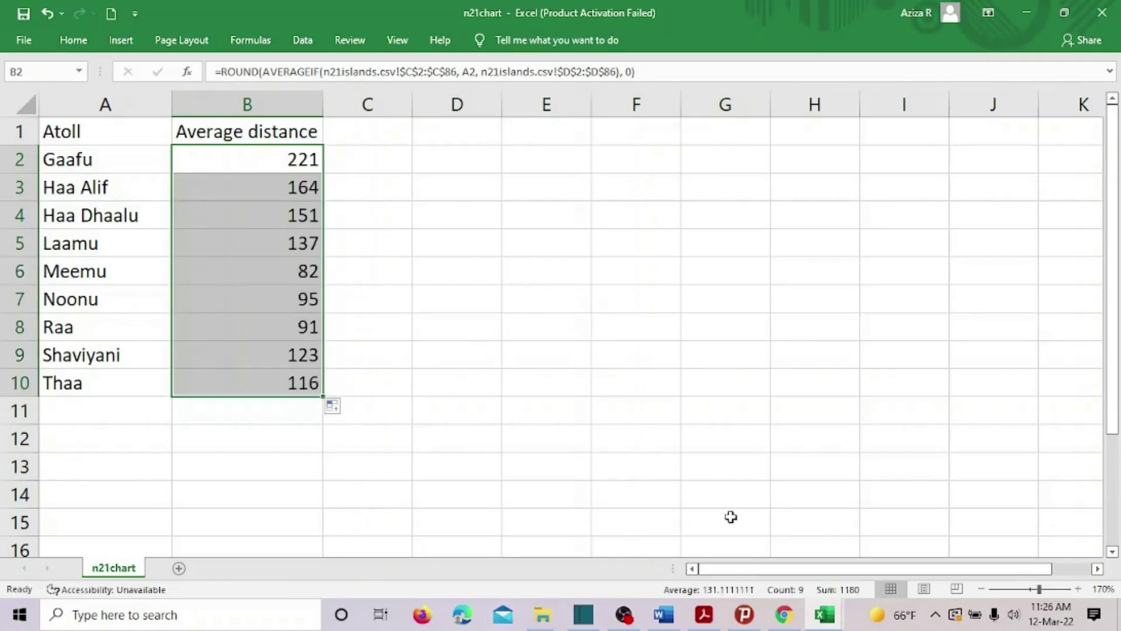
Reread question 17 in the exam paper, including the chart instructions and the Evidence 1 and Evidence 2 requirements
left_click(704, 614)
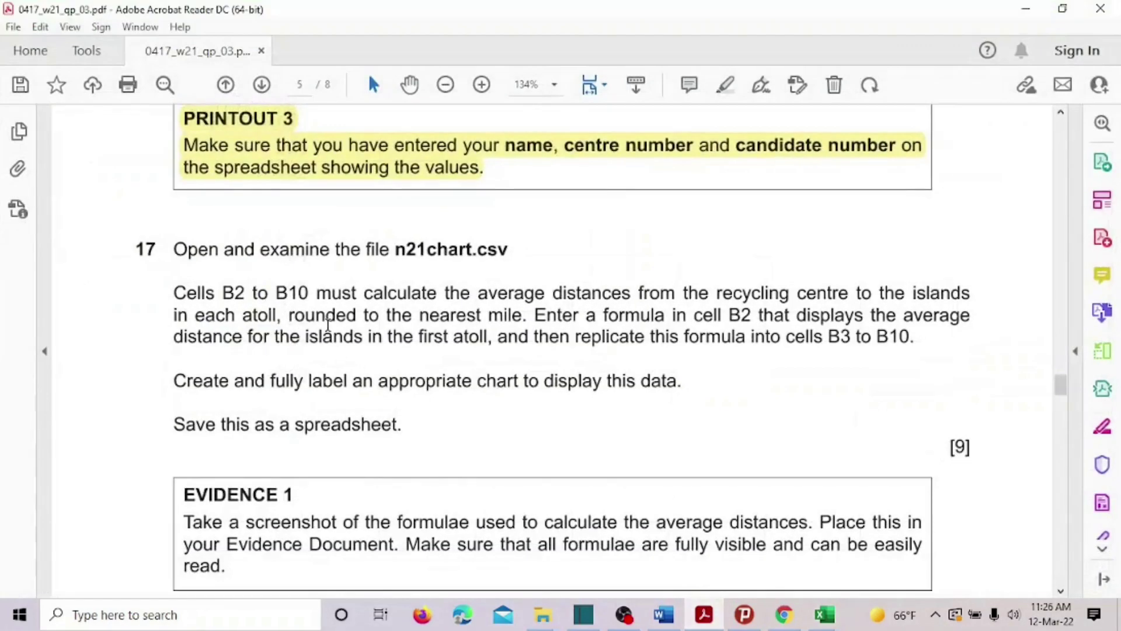
left_click_drag(129, 244, 673, 380)
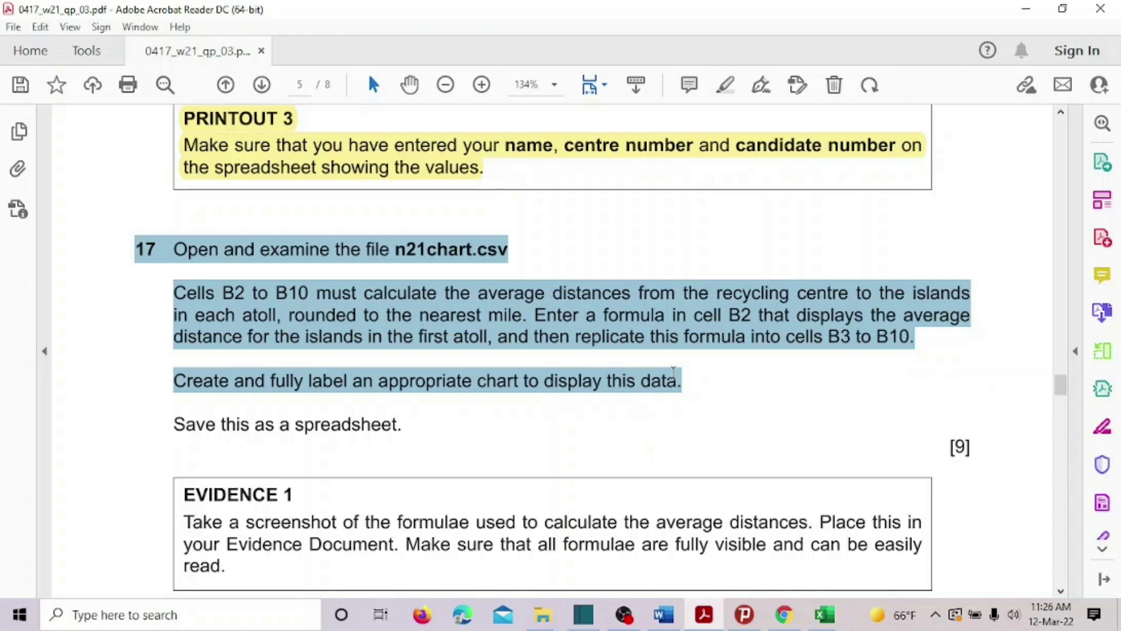
left_click_drag(673, 372, 674, 374)
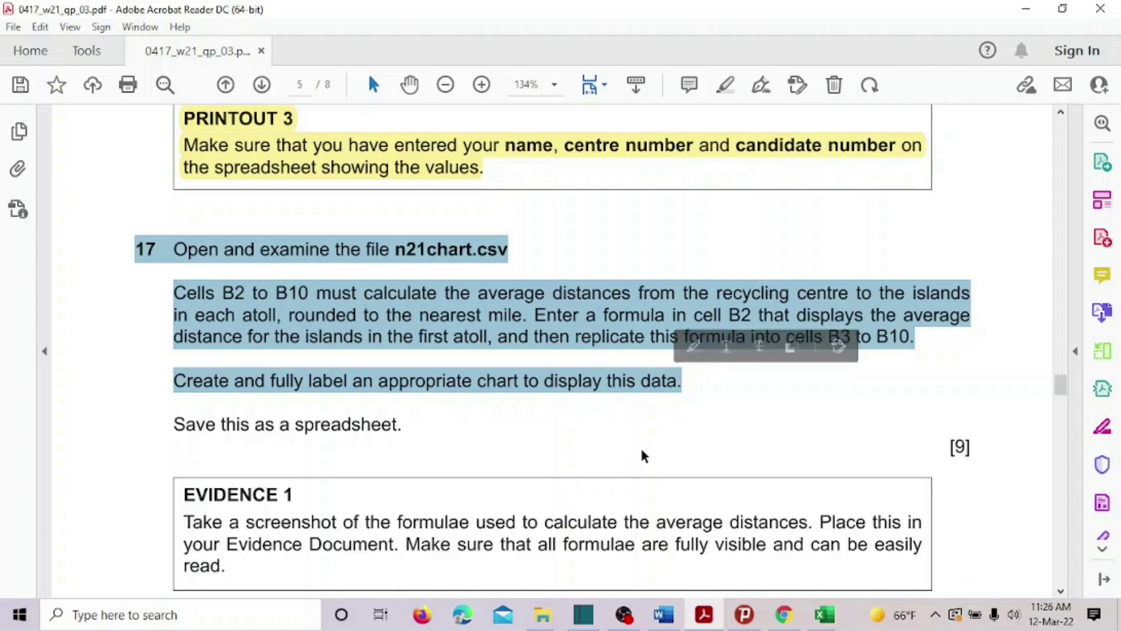
left_click(644, 450)
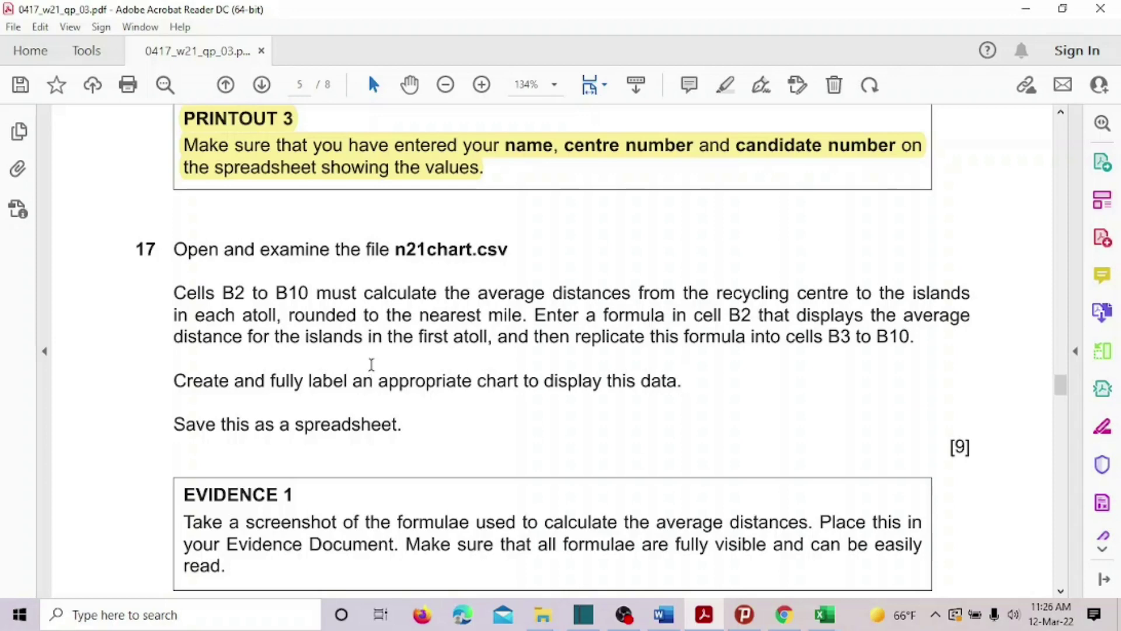
scroll(389, 372, "down", 2)
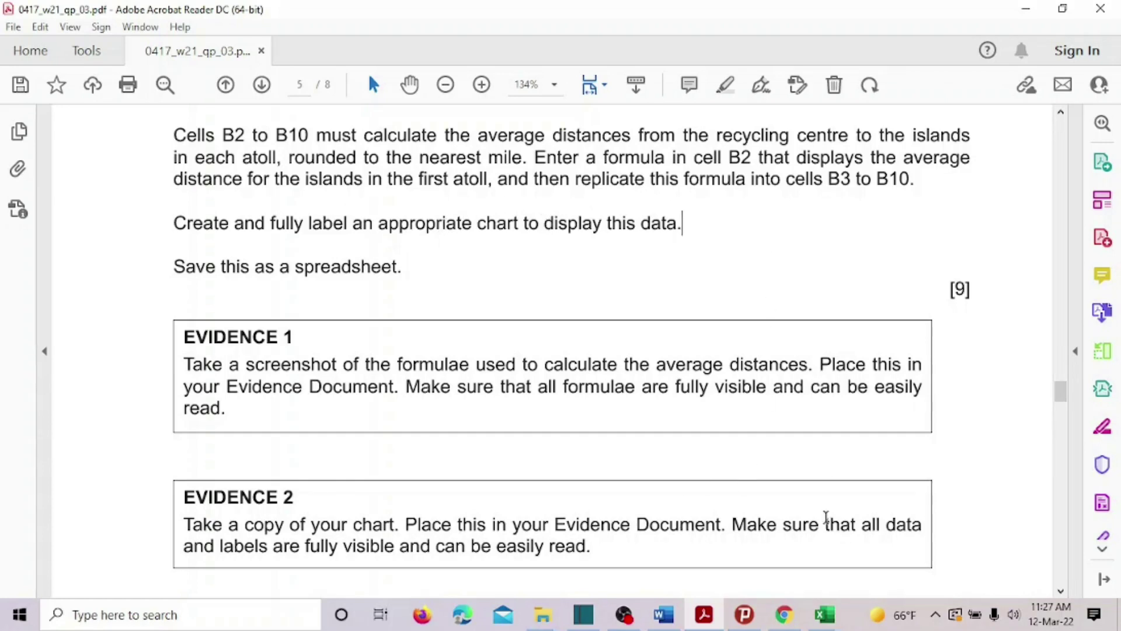
Return to the n21chart workbook and insert a 3-D clustered column chart from A1:B10
left_click(824, 614)
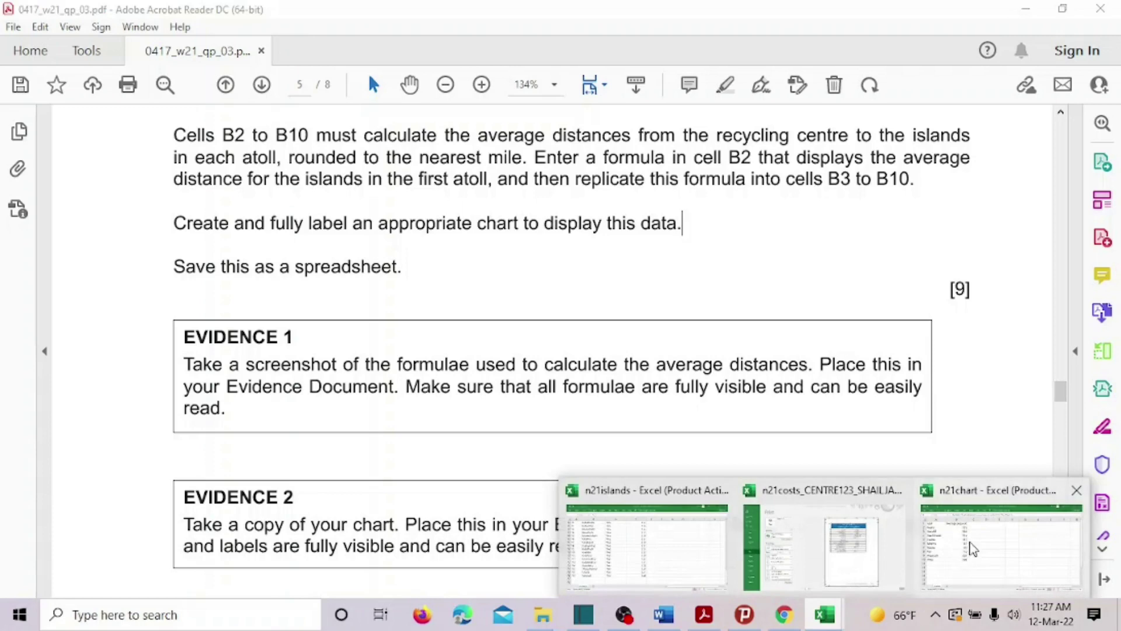
left_click(972, 549)
left_click(491, 318)
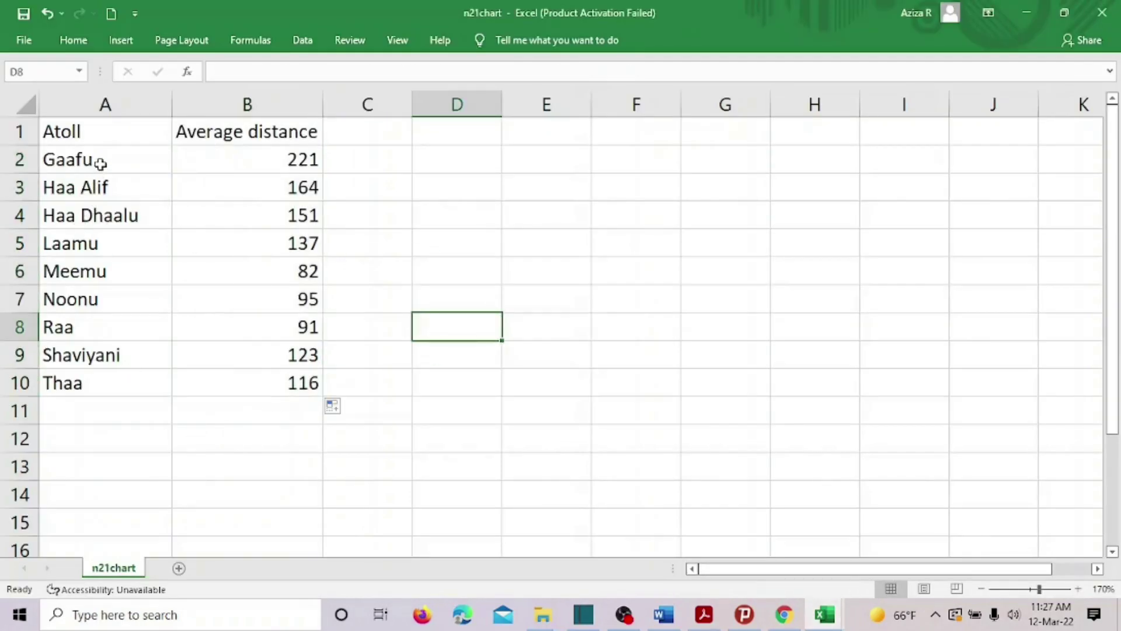
left_click_drag(100, 119, 226, 380)
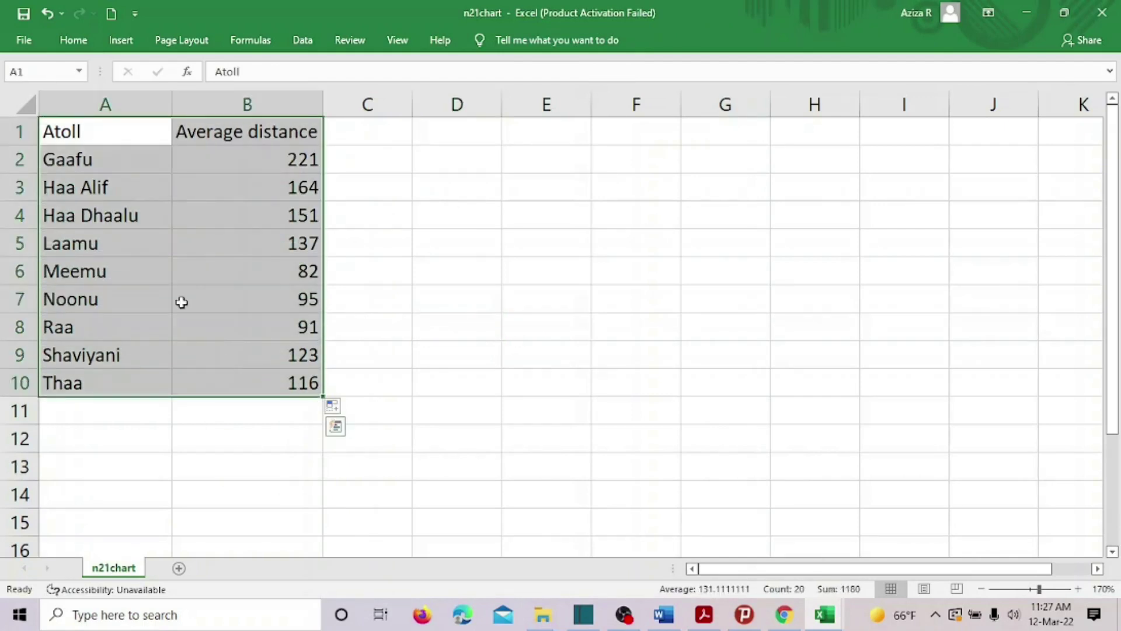
left_click(113, 44)
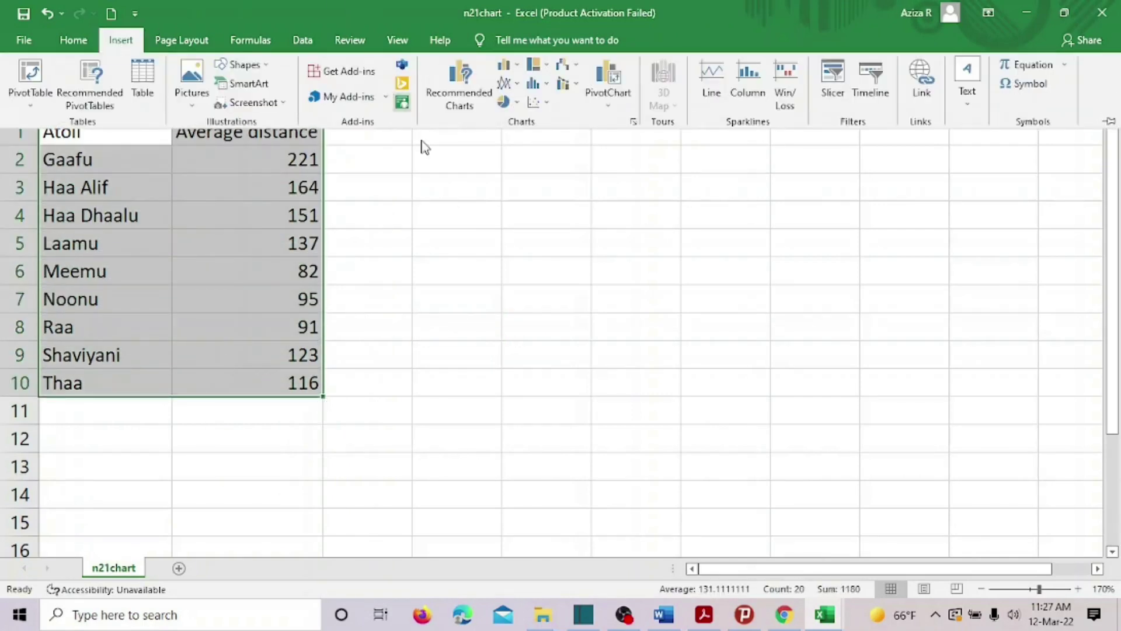
left_click(518, 65)
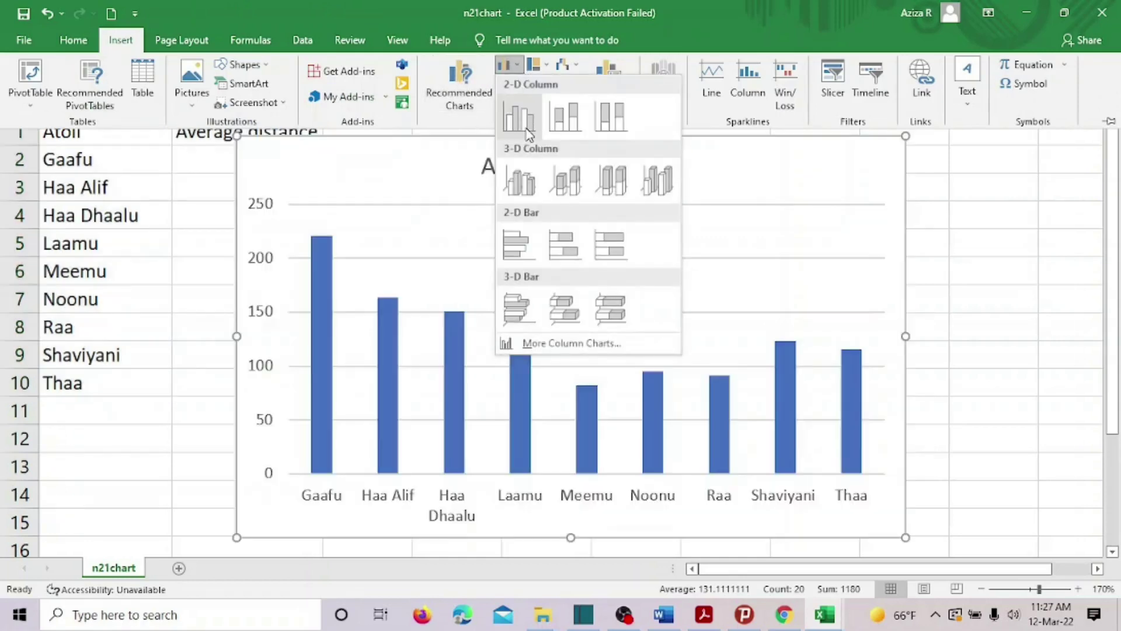
left_click(519, 177)
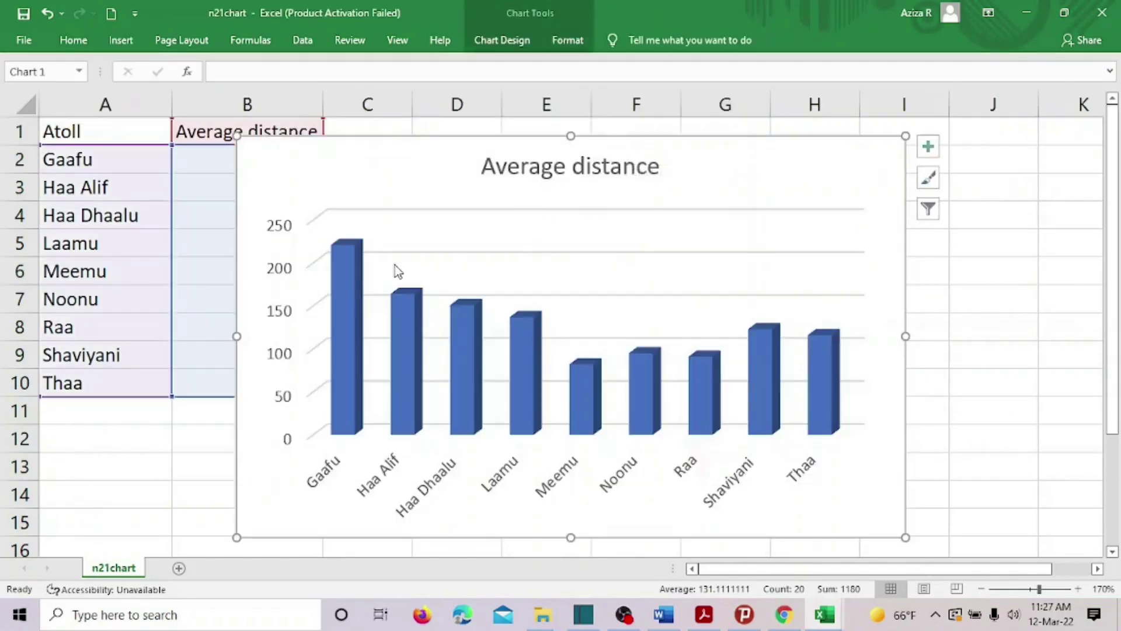
Shrink the chart and place it beside the data table, undoing the accidental shift of its source range
left_click_drag(238, 134, 383, 238)
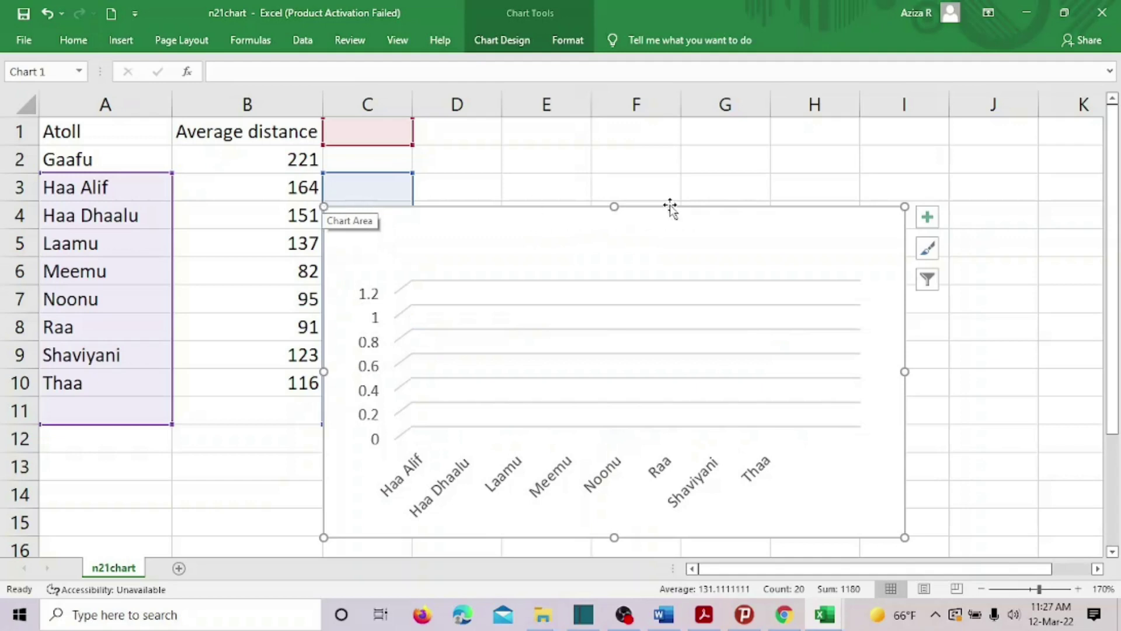
key("ctrl+z")
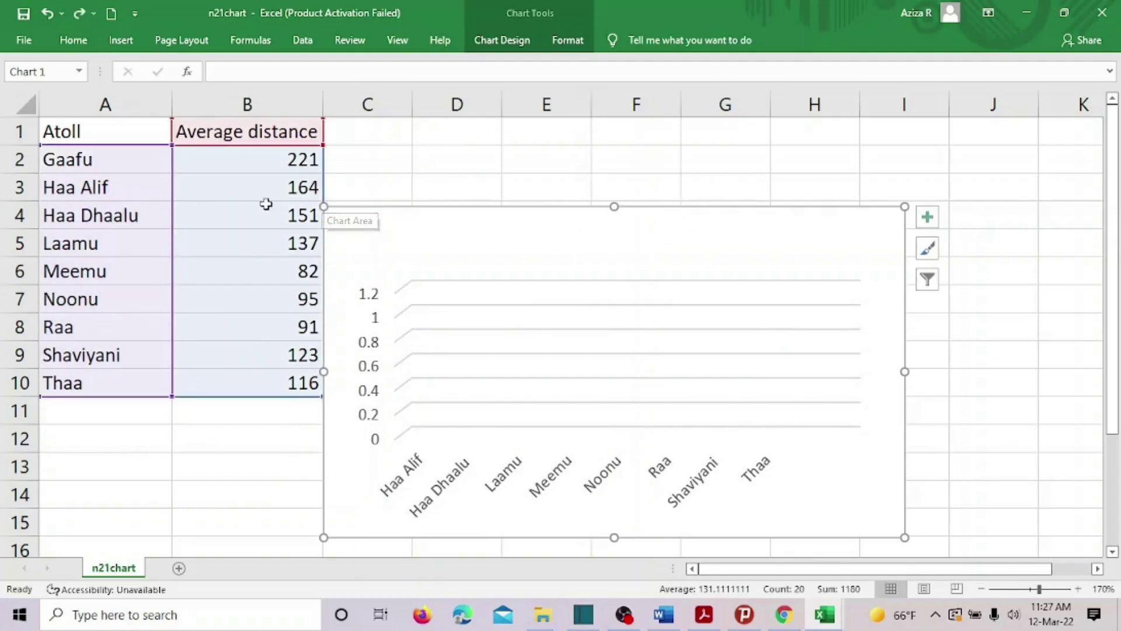
key("ctrl+y")
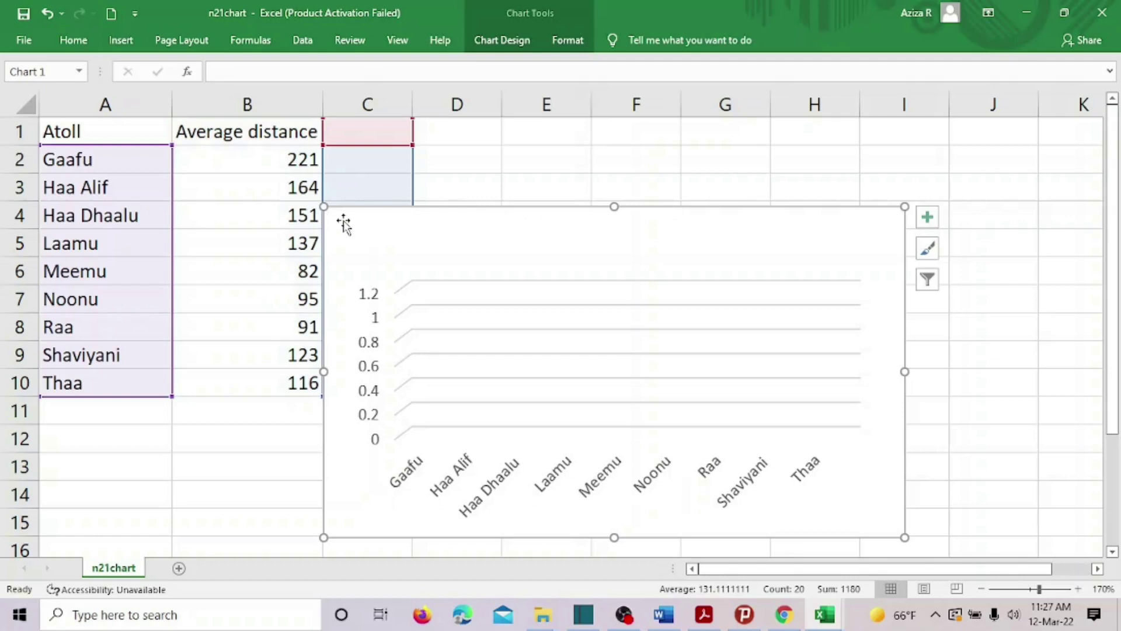
key("ctrl+z")
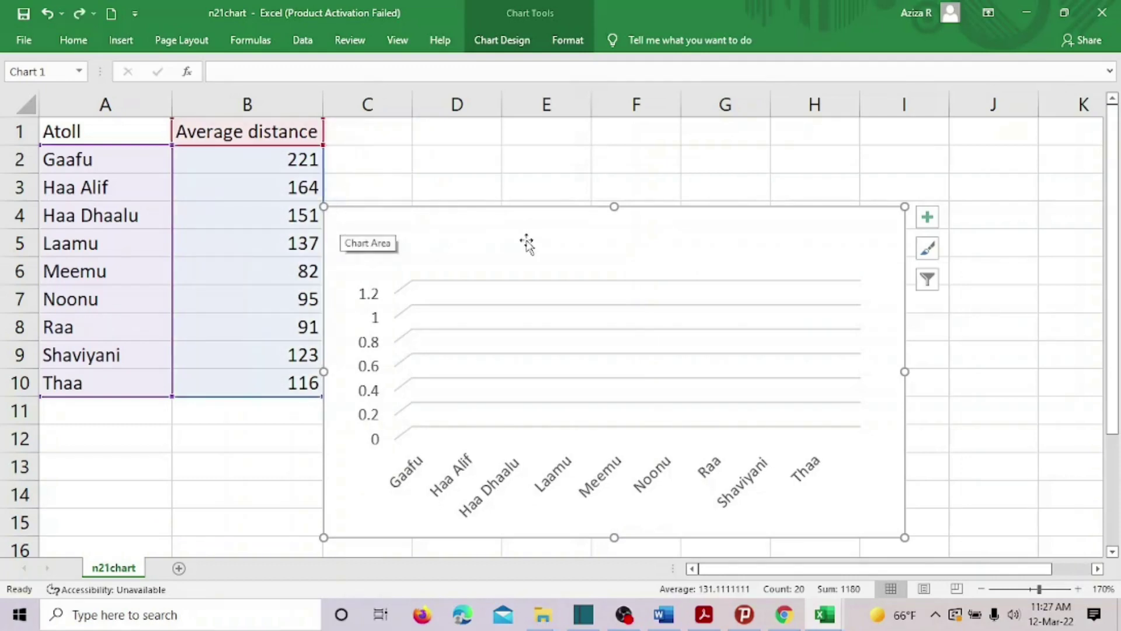
key("ctrl+y")
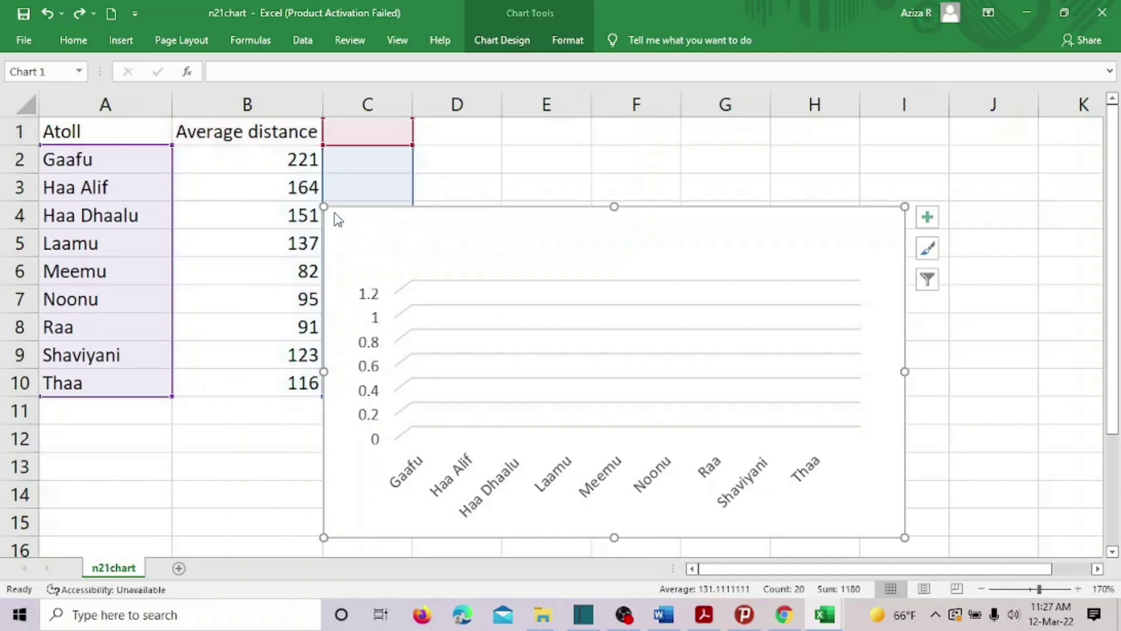
key("ctrl+z")
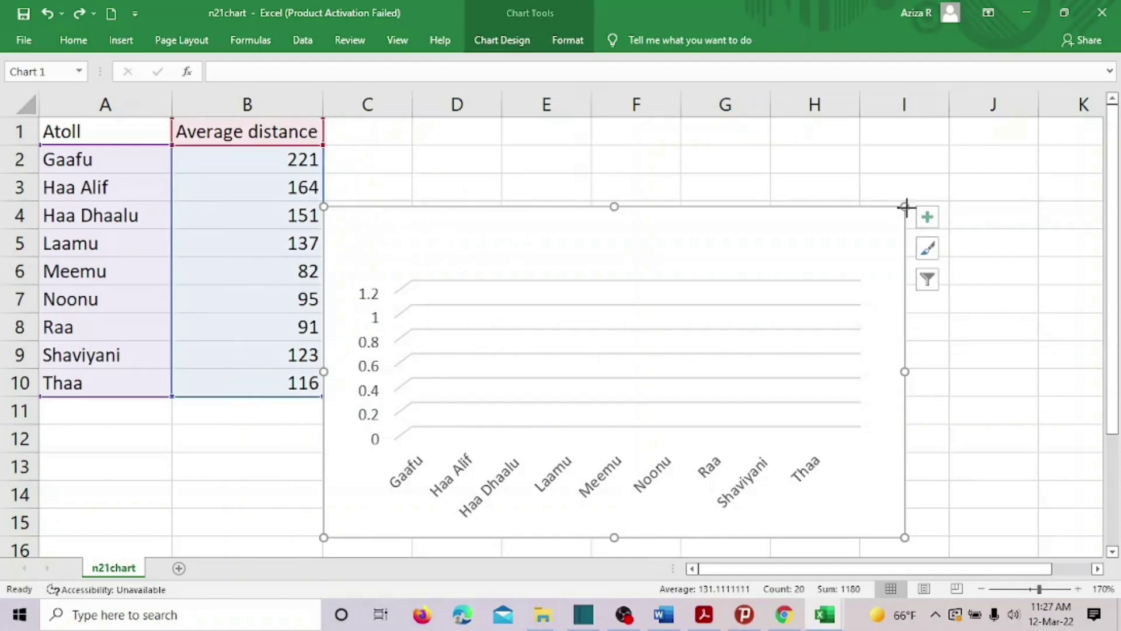
left_click_drag(765, 281, 765, 281)
left_click_drag(595, 328, 660, 242)
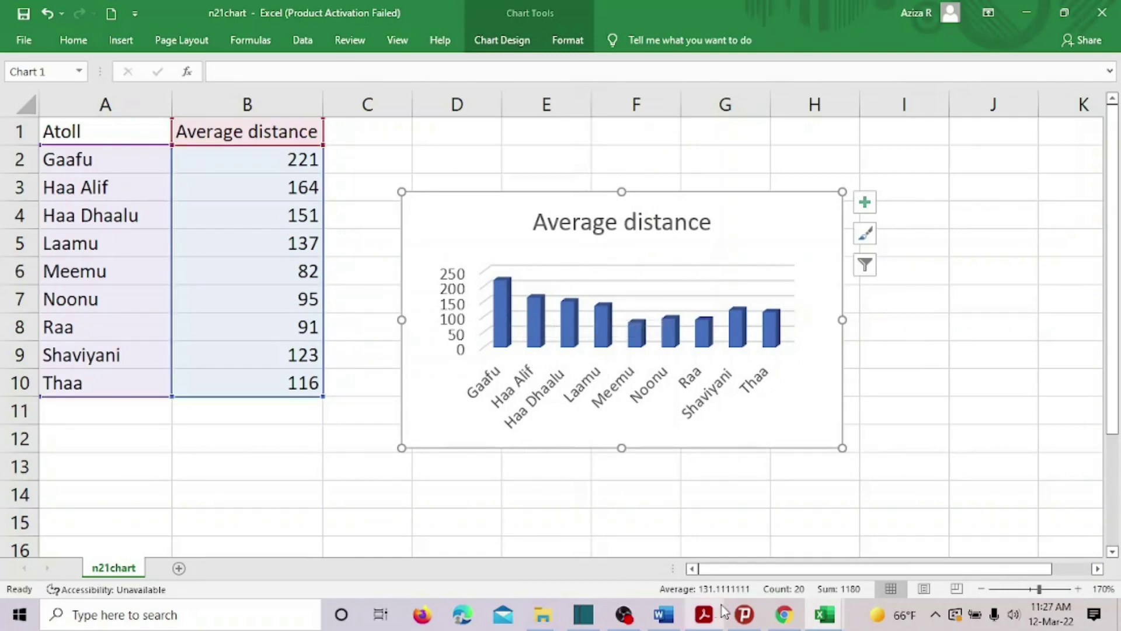
Check question 17's chart-labelling instruction in the exam paper, then return to n21chart and inspect the chart's existing title and axis labels
left_click(706, 615)
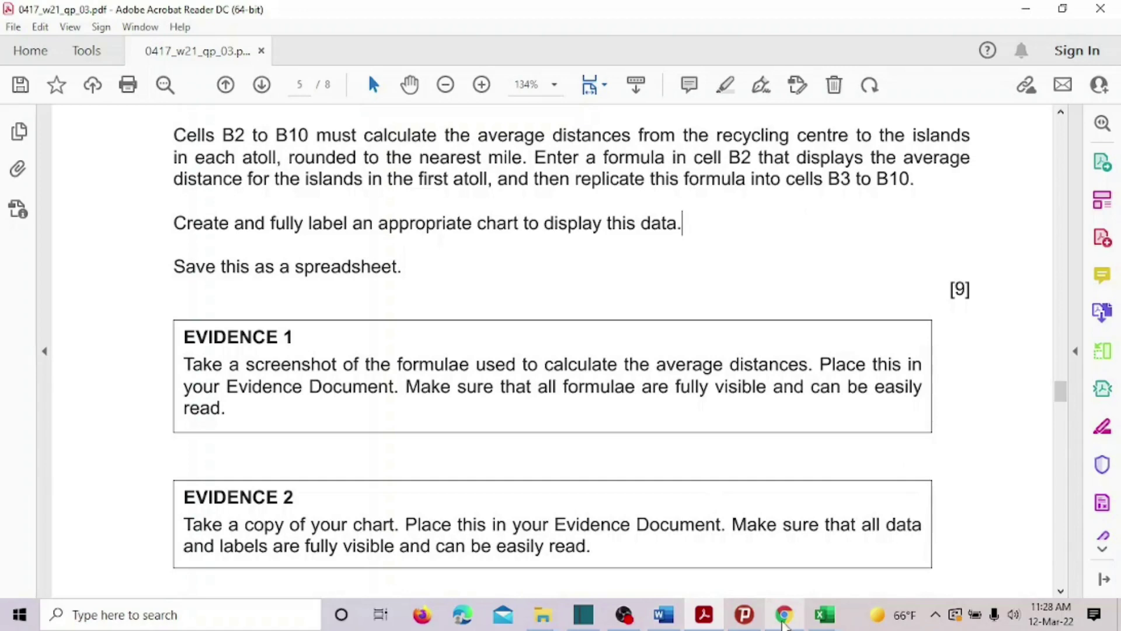
mouse_move(824, 614)
left_click(978, 515)
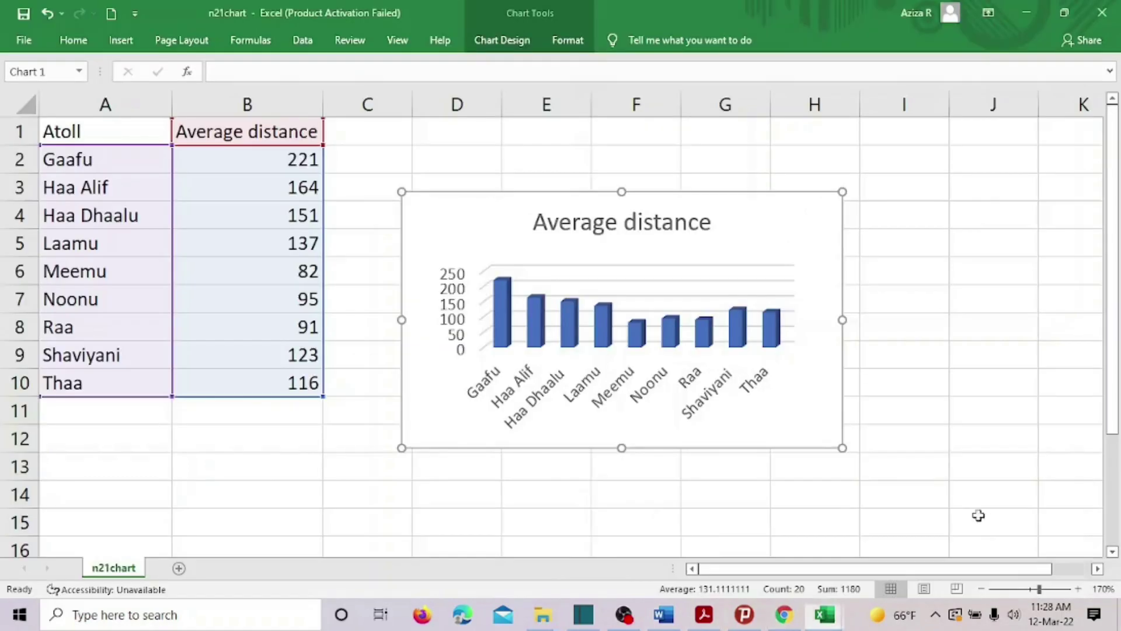
left_click(644, 227)
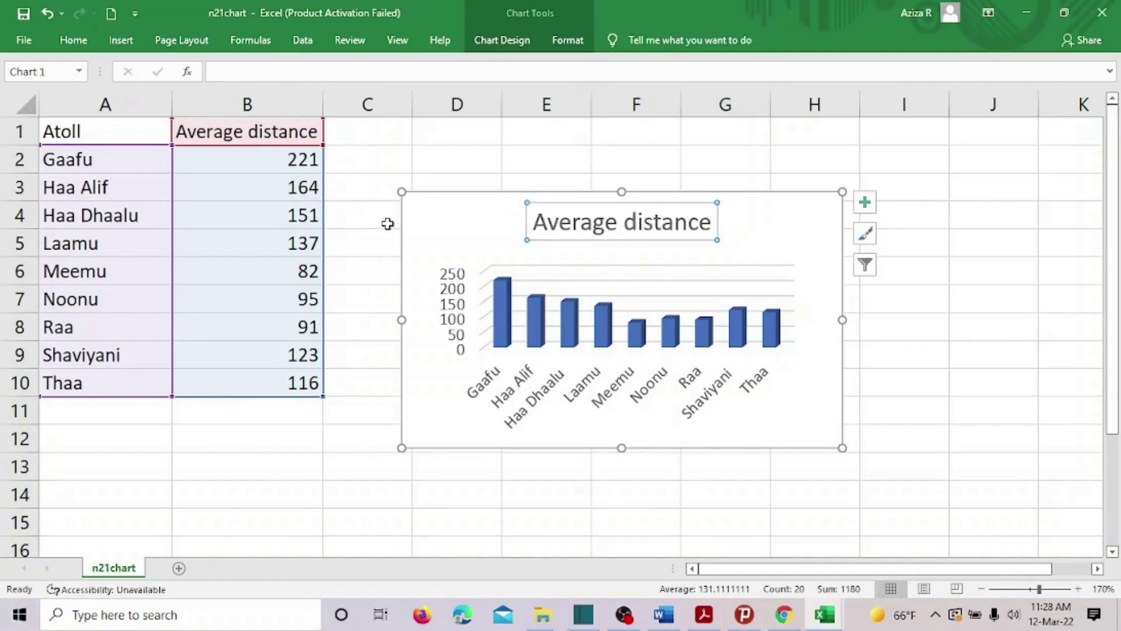
left_click(614, 407)
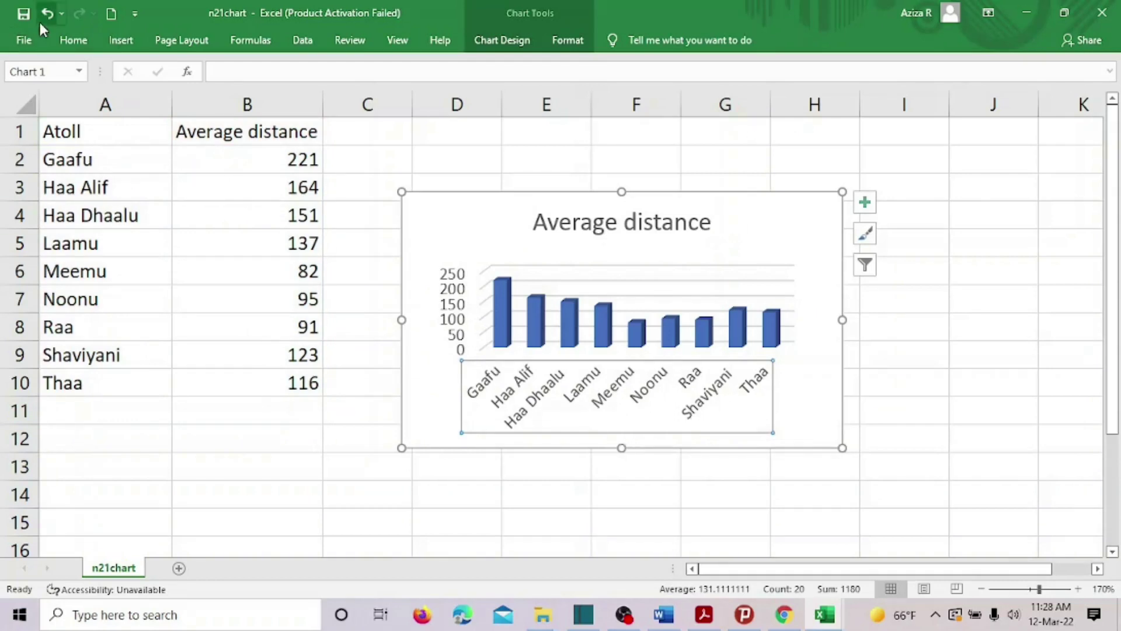
left_click(786, 216)
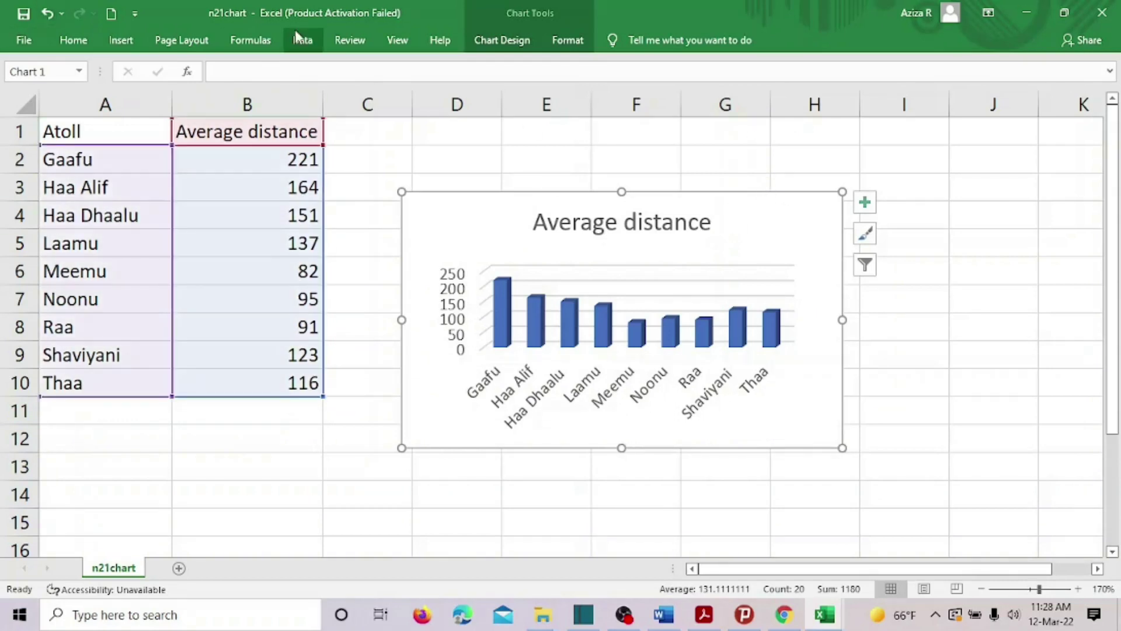
Add a primary horizontal axis title to the column chart and set its text to Atoll
left_click(505, 40)
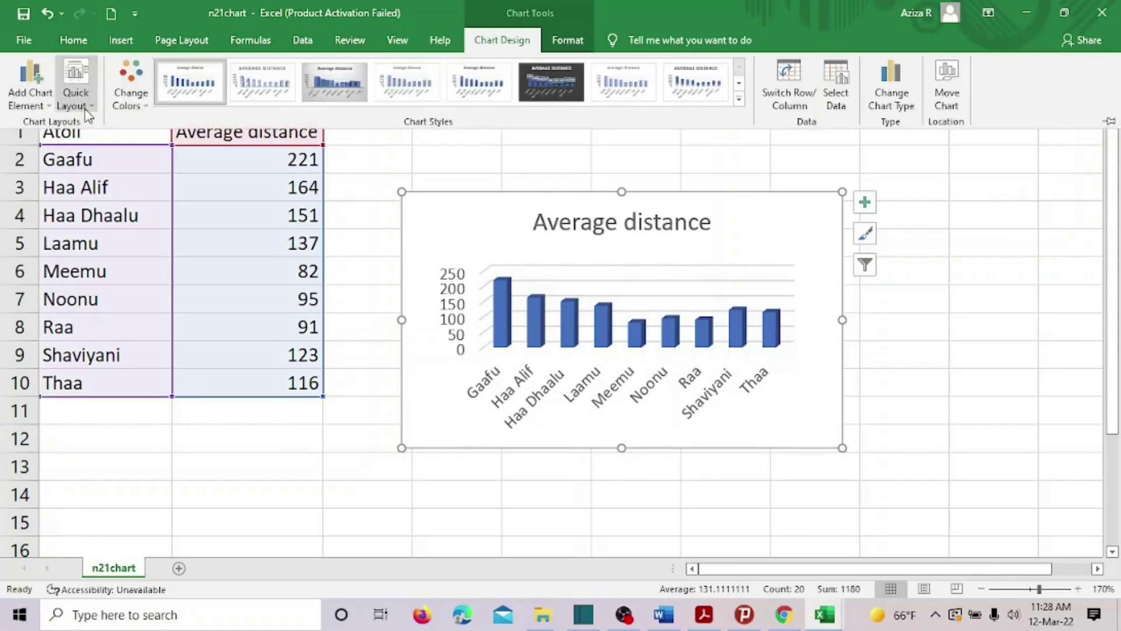
left_click(49, 110)
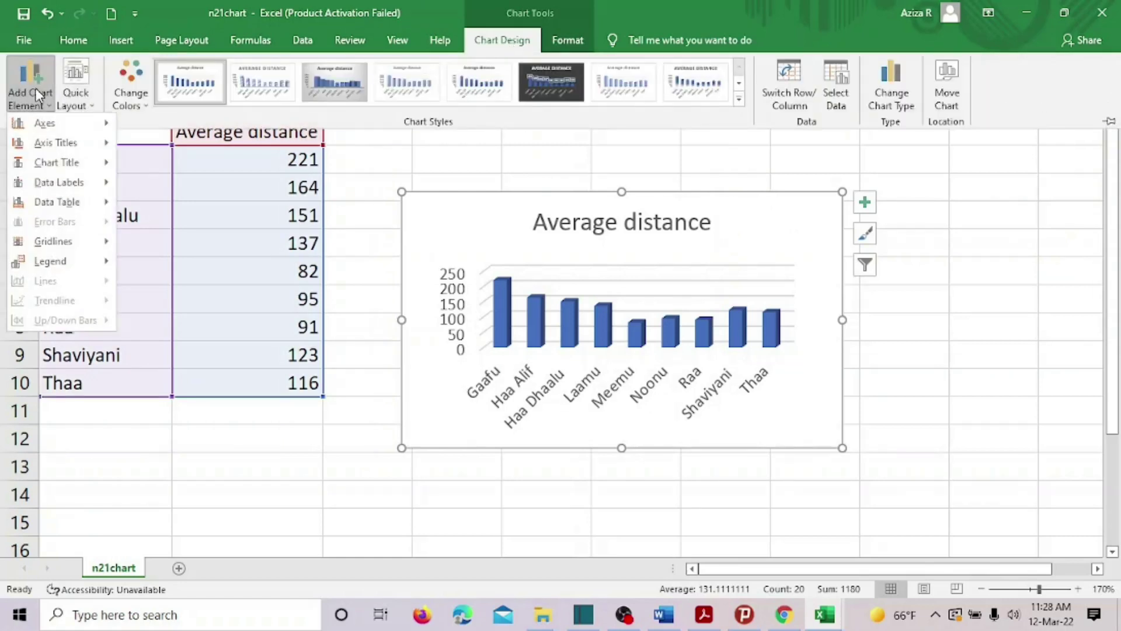
mouse_move(93, 144)
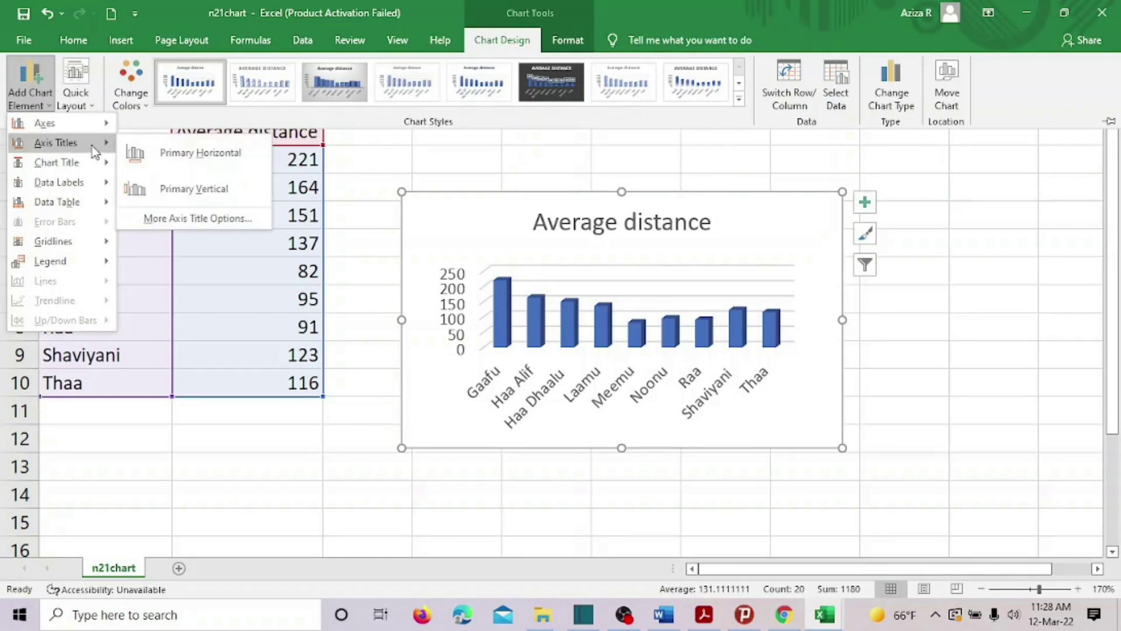
left_click(178, 155)
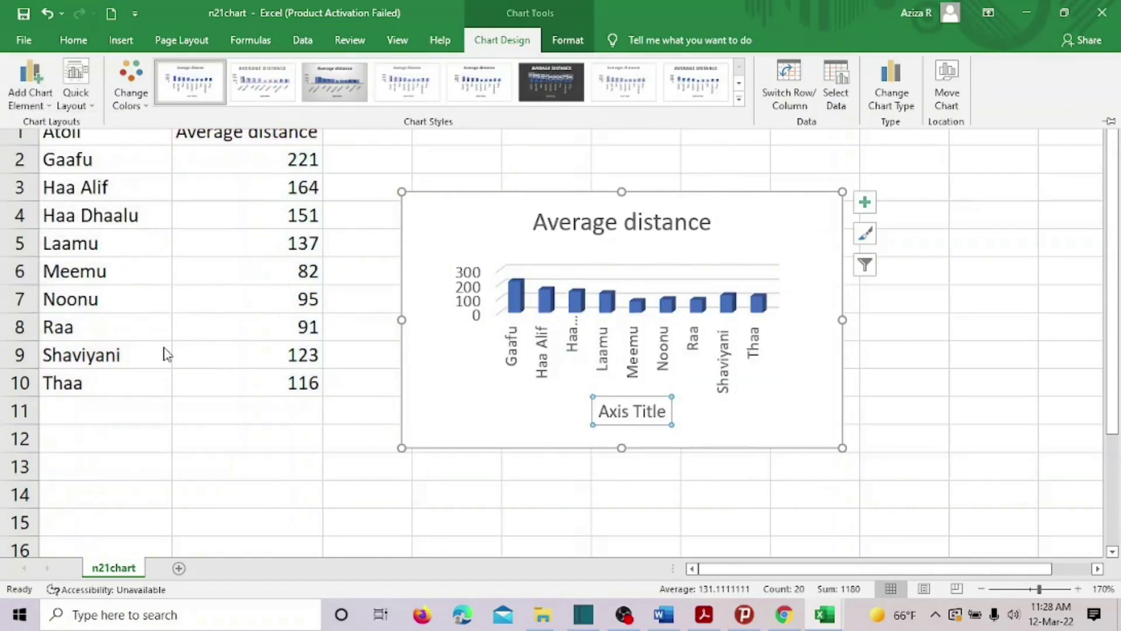
type("Atoll")
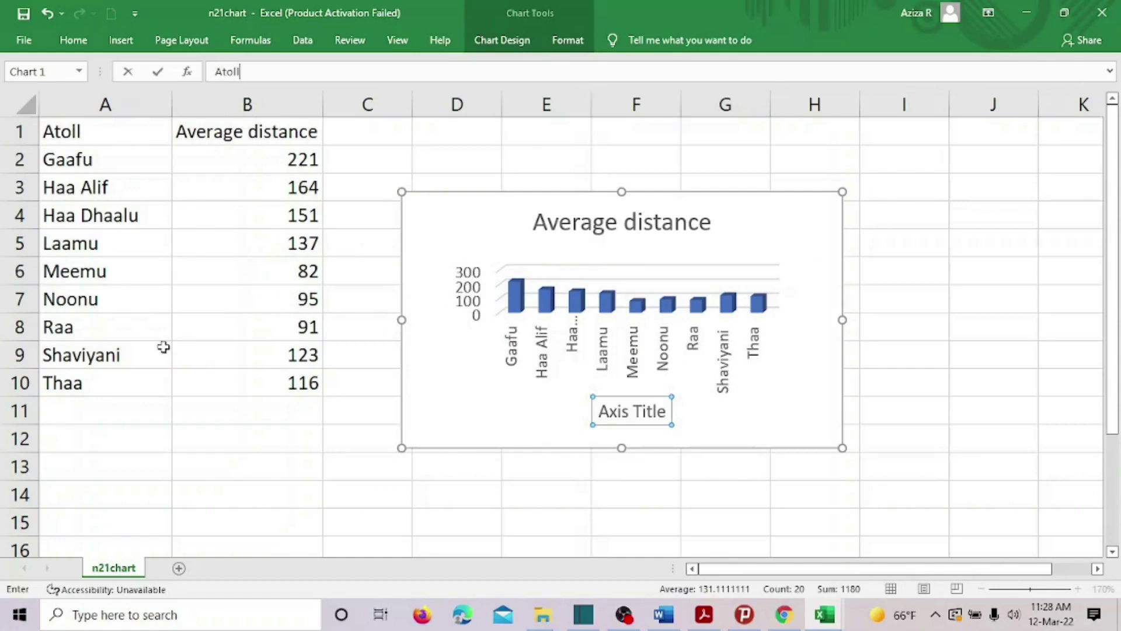
key("Return")
double_click(632, 411)
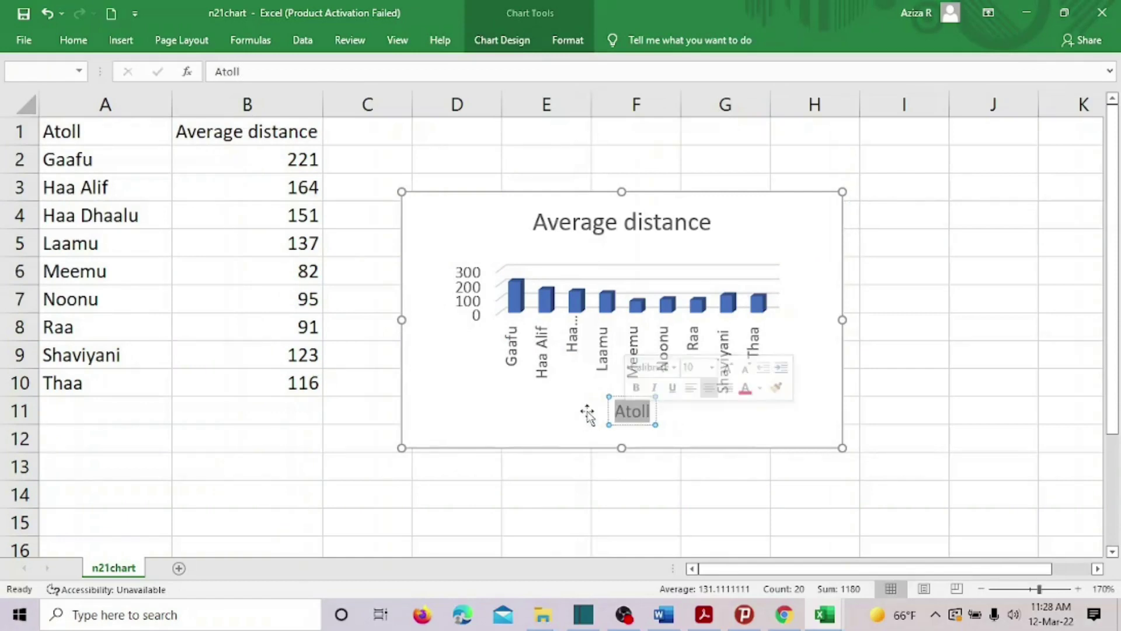
left_click(733, 408)
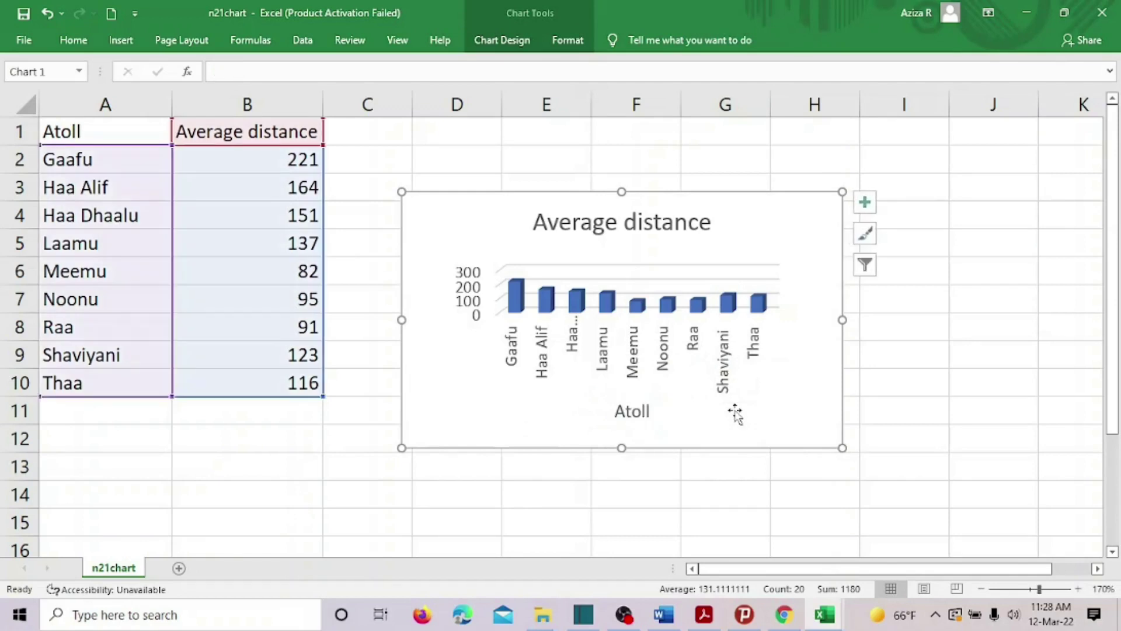
left_click(646, 415)
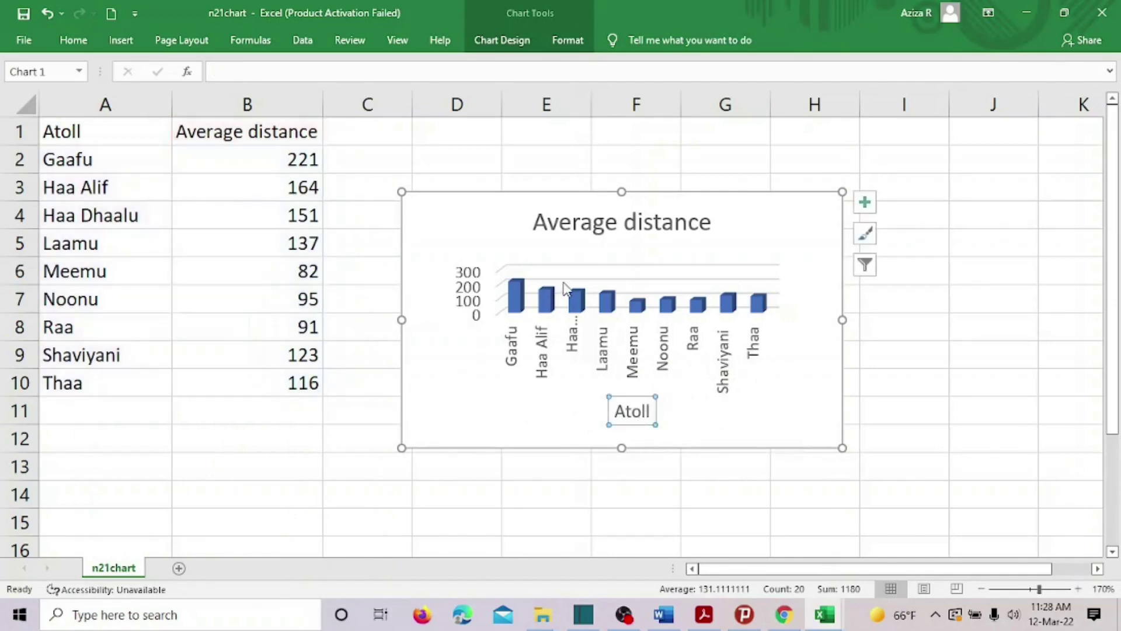
left_click(465, 298)
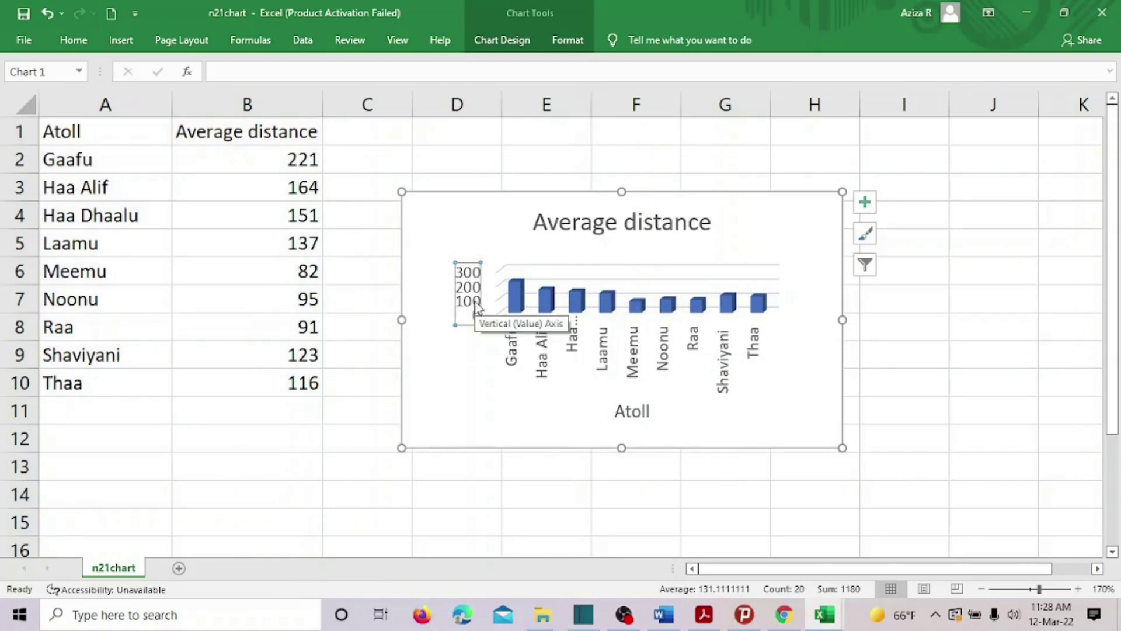
left_click(604, 228)
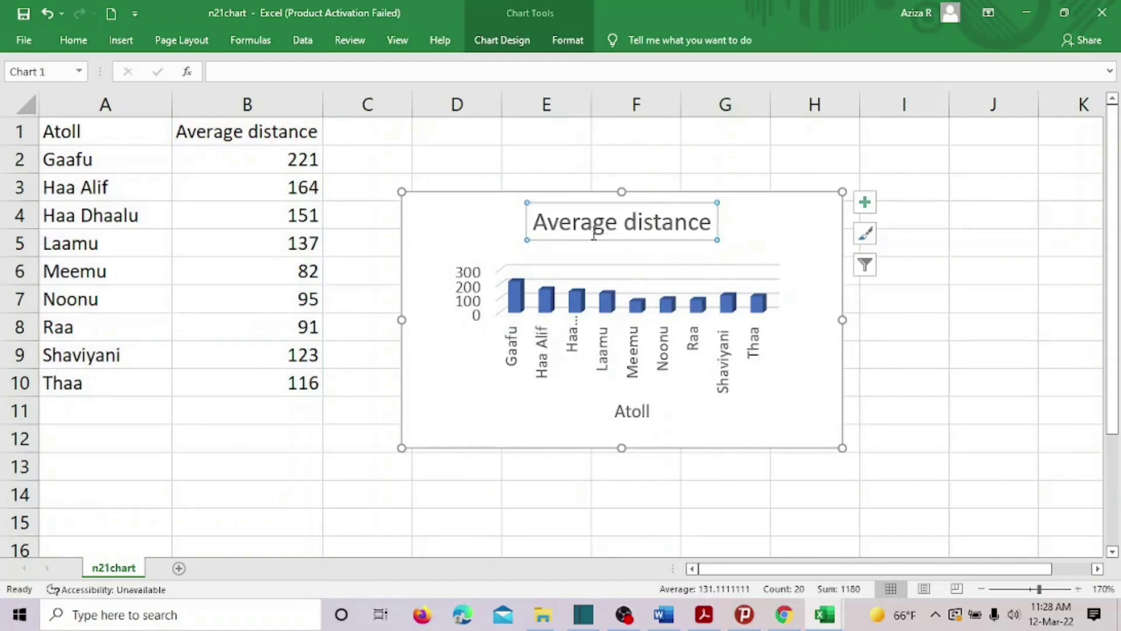
left_click(465, 286)
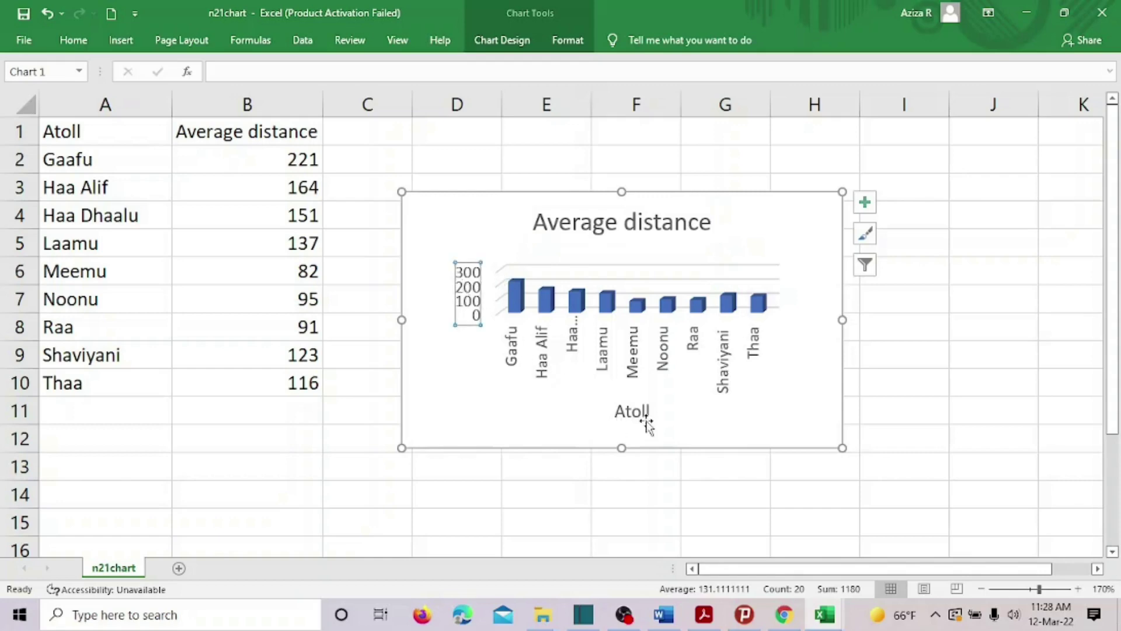
left_click(22, 39)
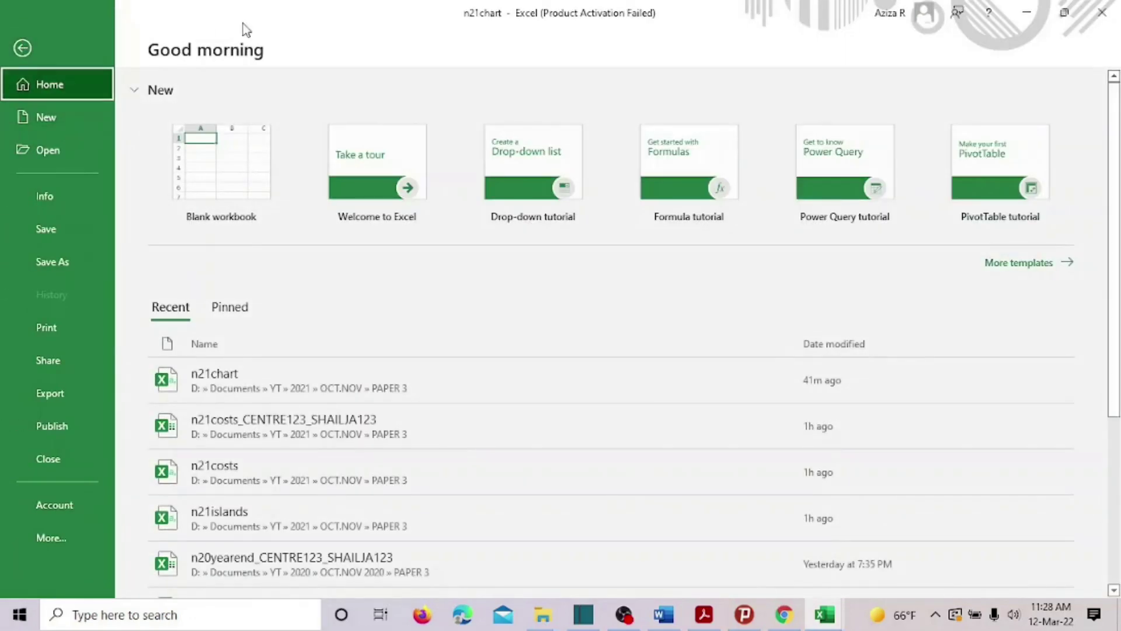
left_click(22, 47)
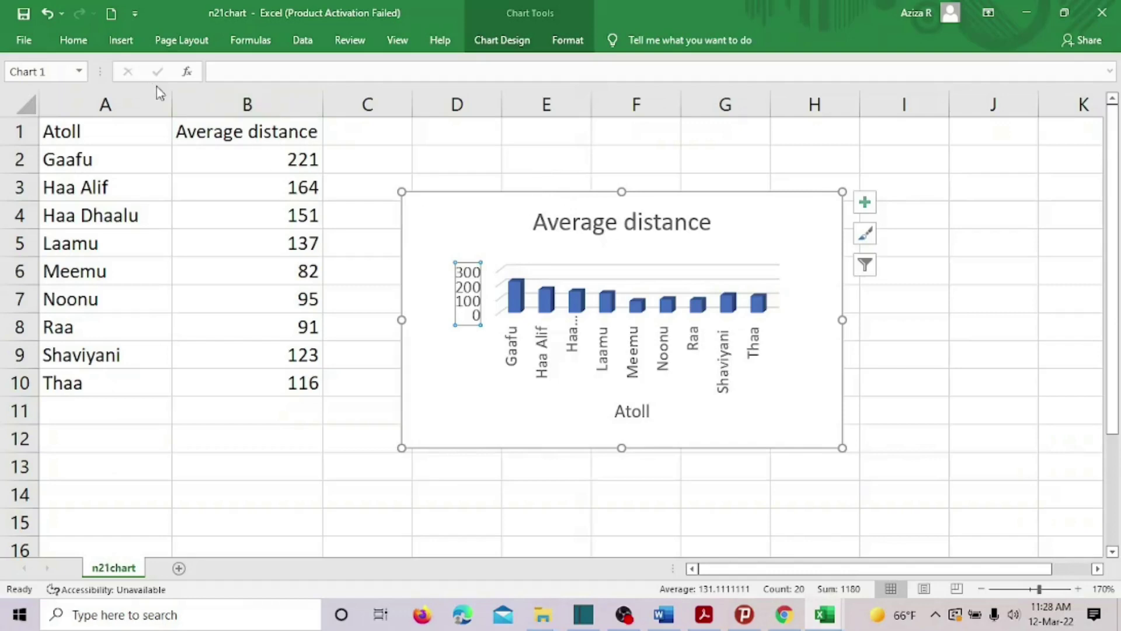
Add a primary vertical axis title to the column chart
left_click(534, 45)
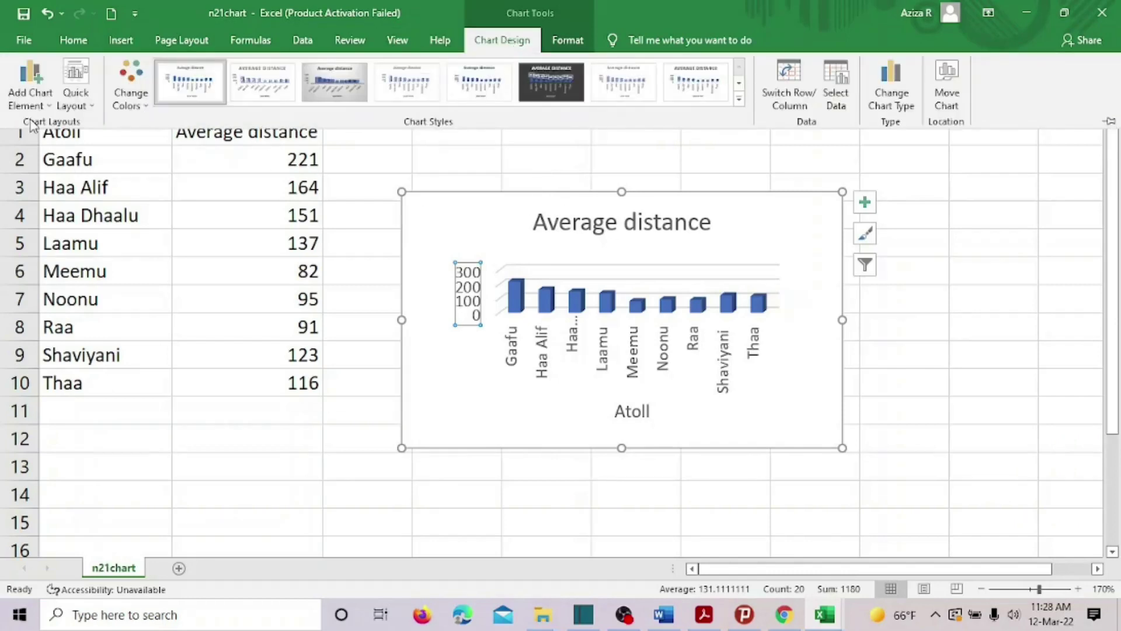
left_click(29, 82)
mouse_move(102, 145)
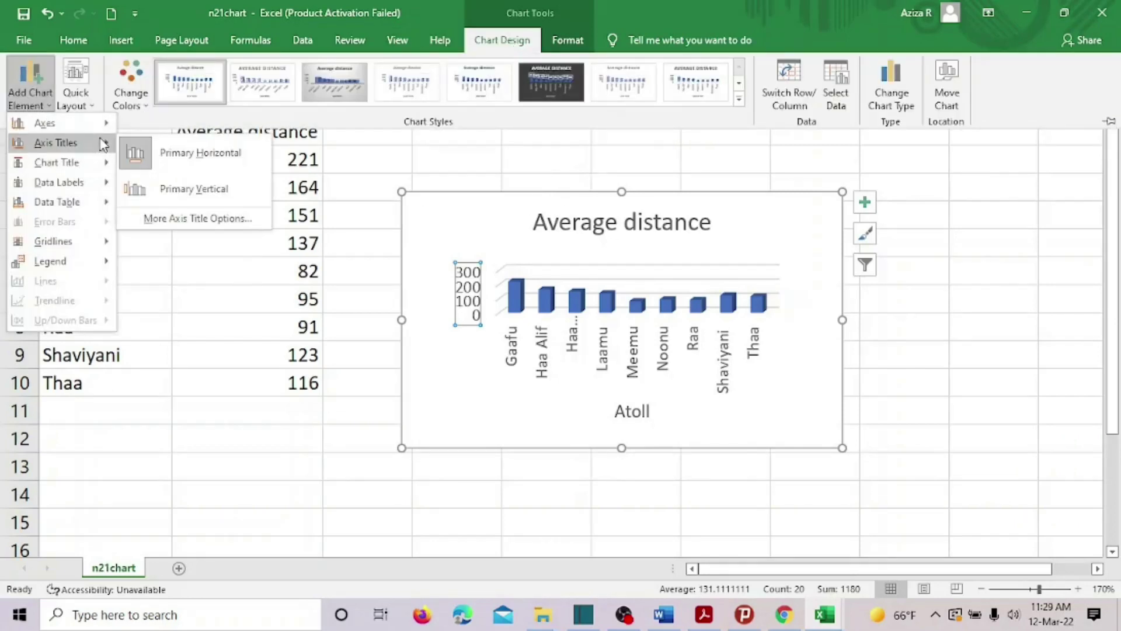
left_click(486, 303)
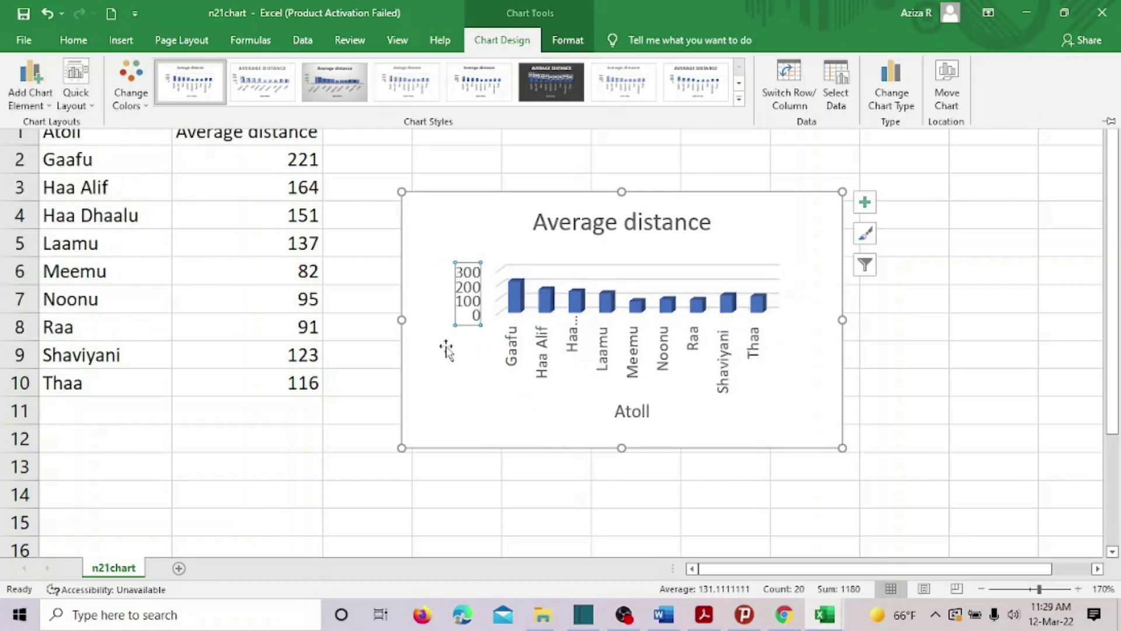
left_click(29, 98)
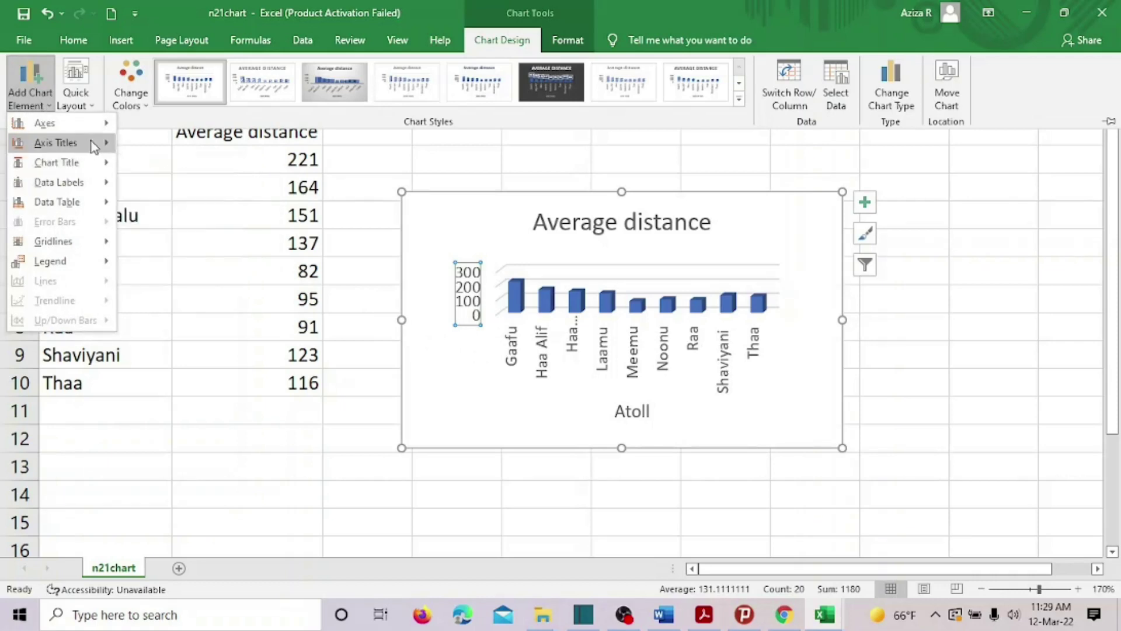
mouse_move(118, 143)
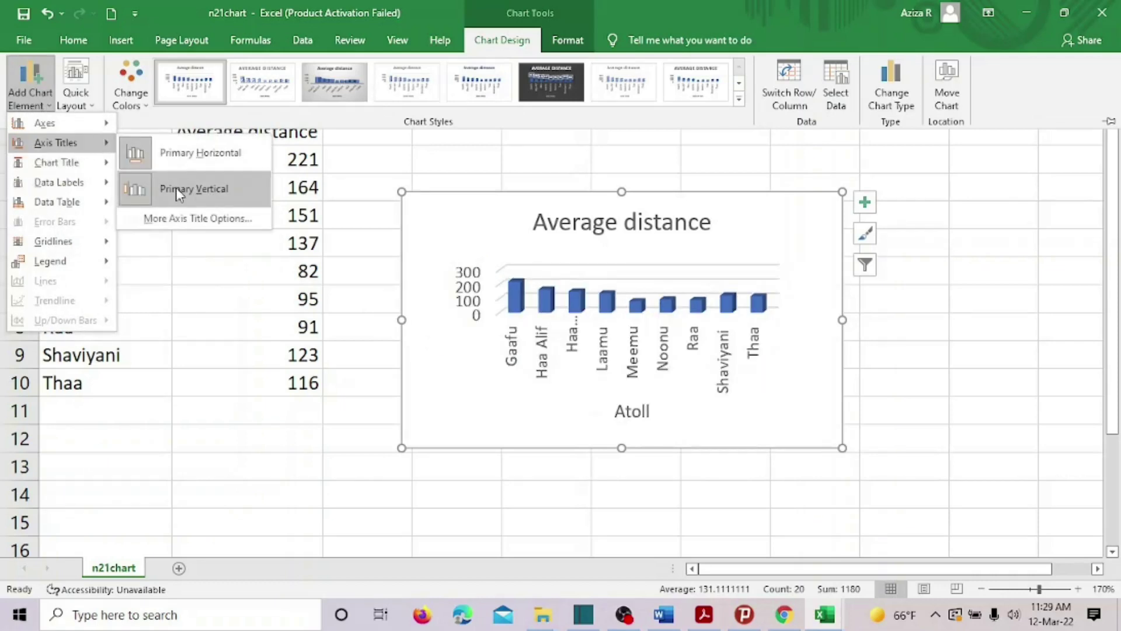
left_click(176, 187)
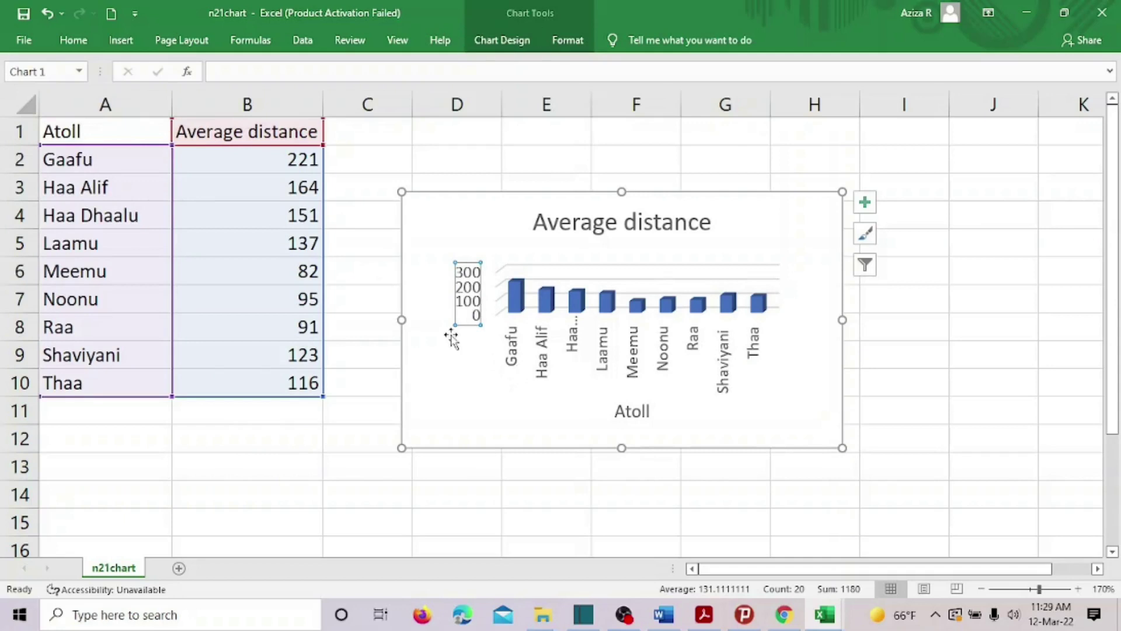
left_click(505, 51)
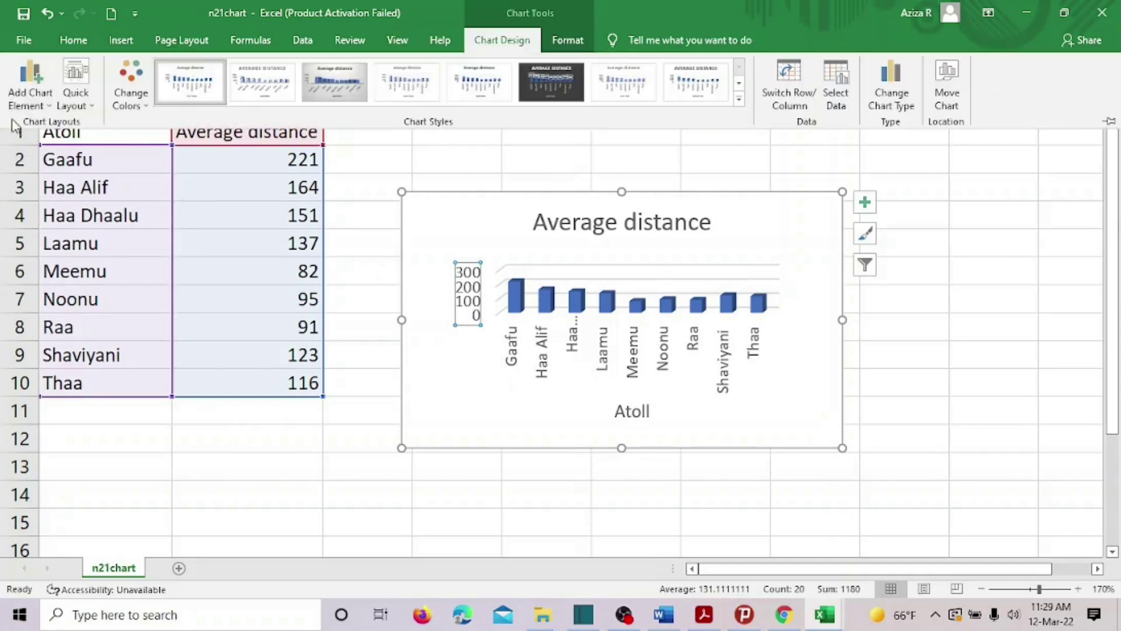
left_click(30, 84)
mouse_move(84, 168)
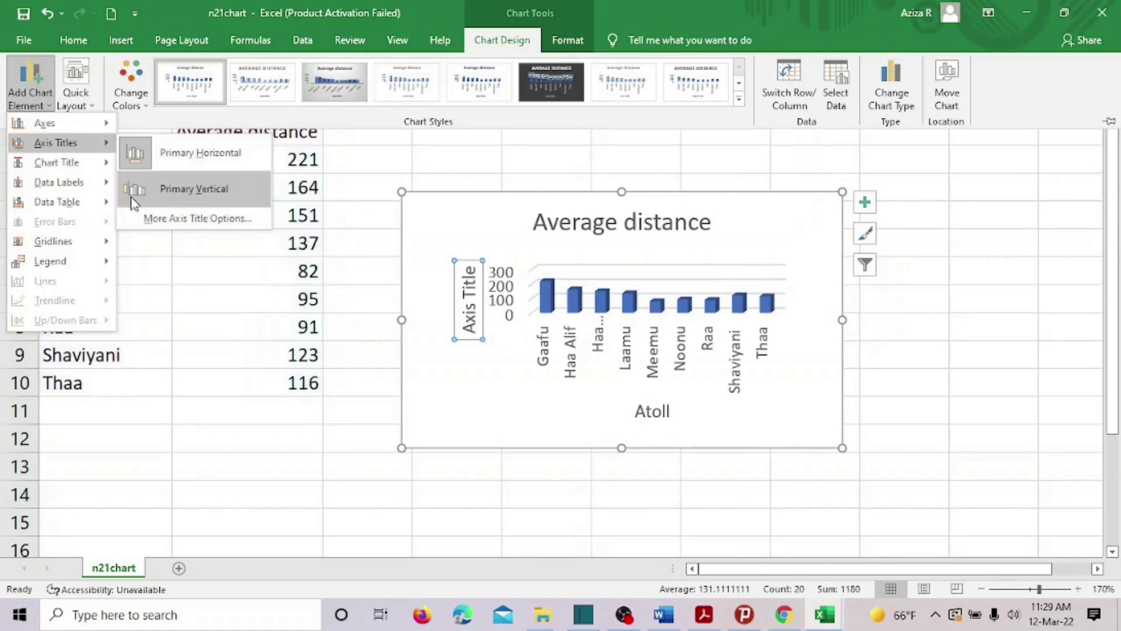
key("Escape")
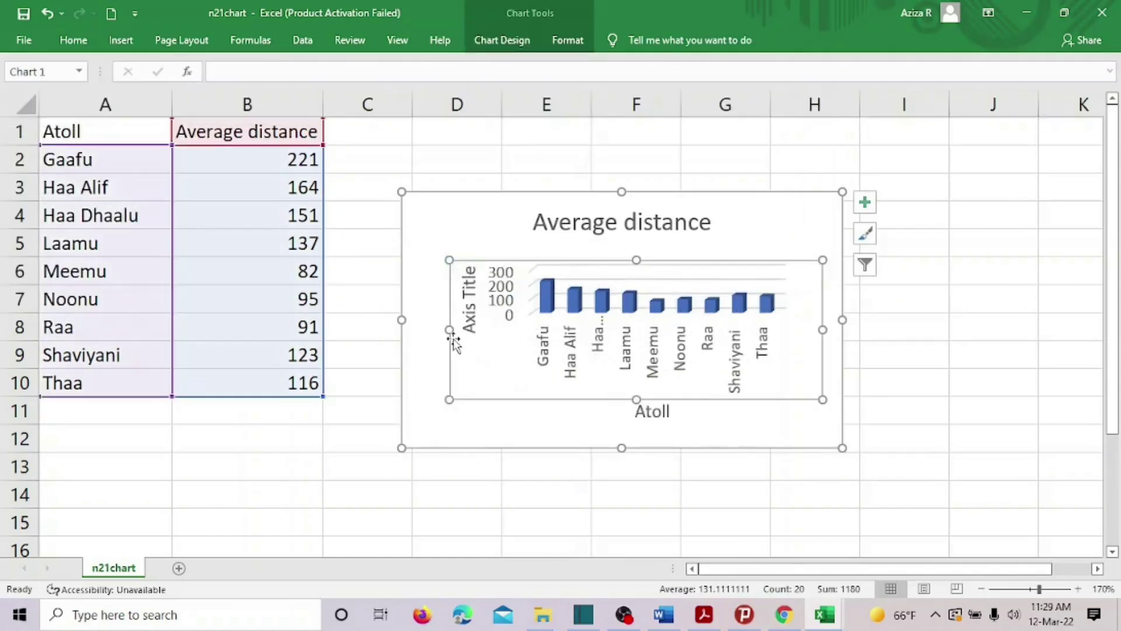
Set the vertical axis title's text to Average Distance and move the title slightly upward beside the value axis
left_click(465, 318)
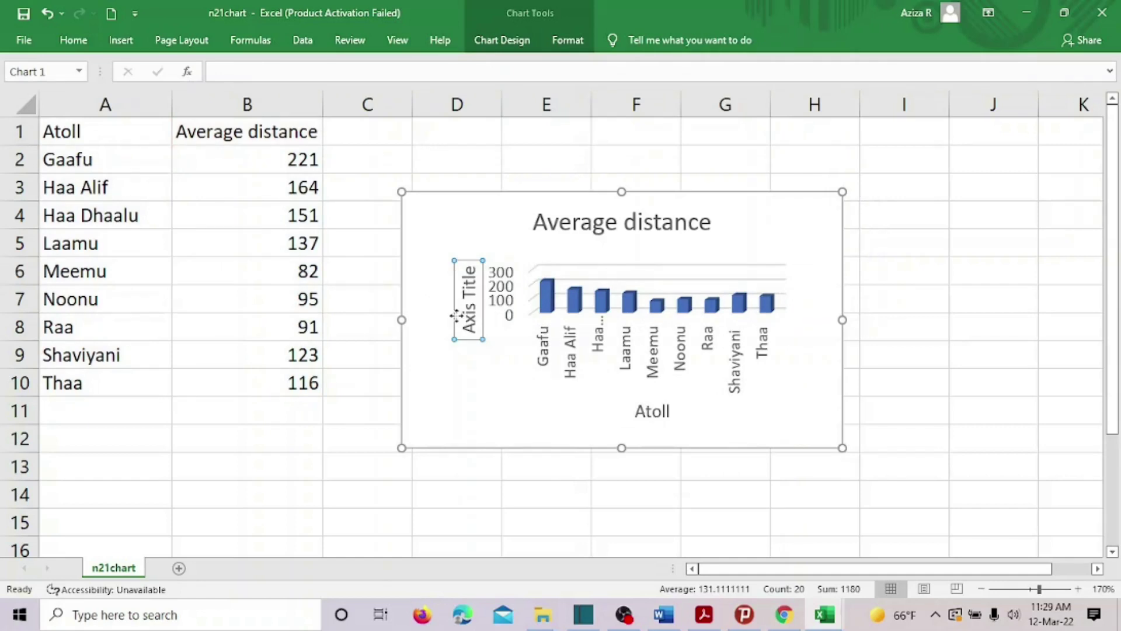
type("A")
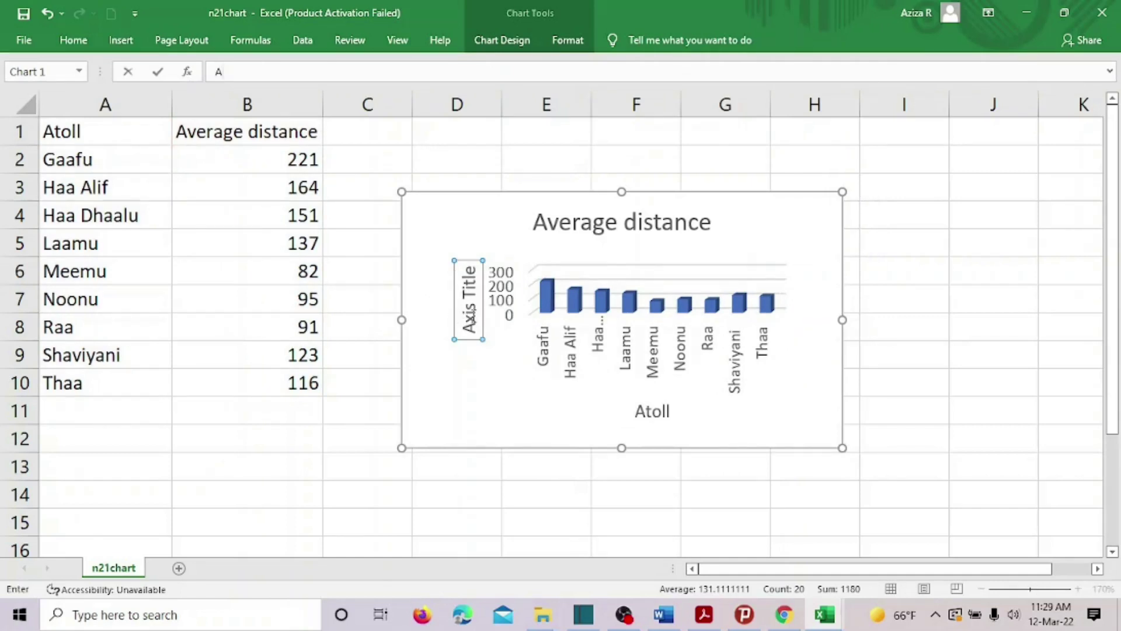
key("Return")
double_click(469, 297)
left_click(471, 300)
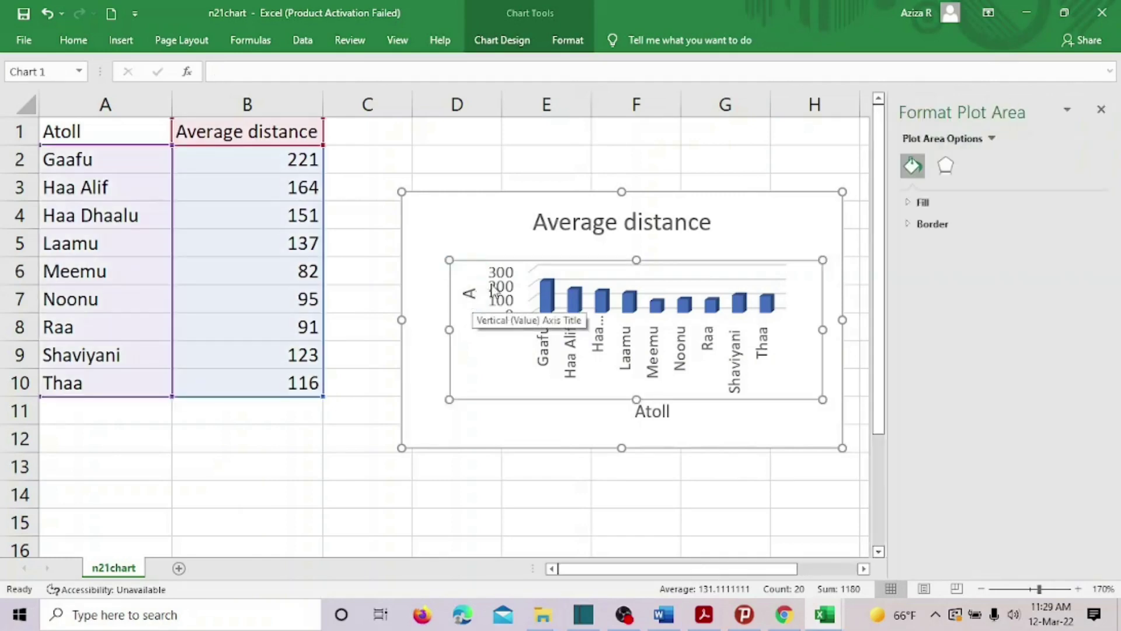
left_click(470, 292)
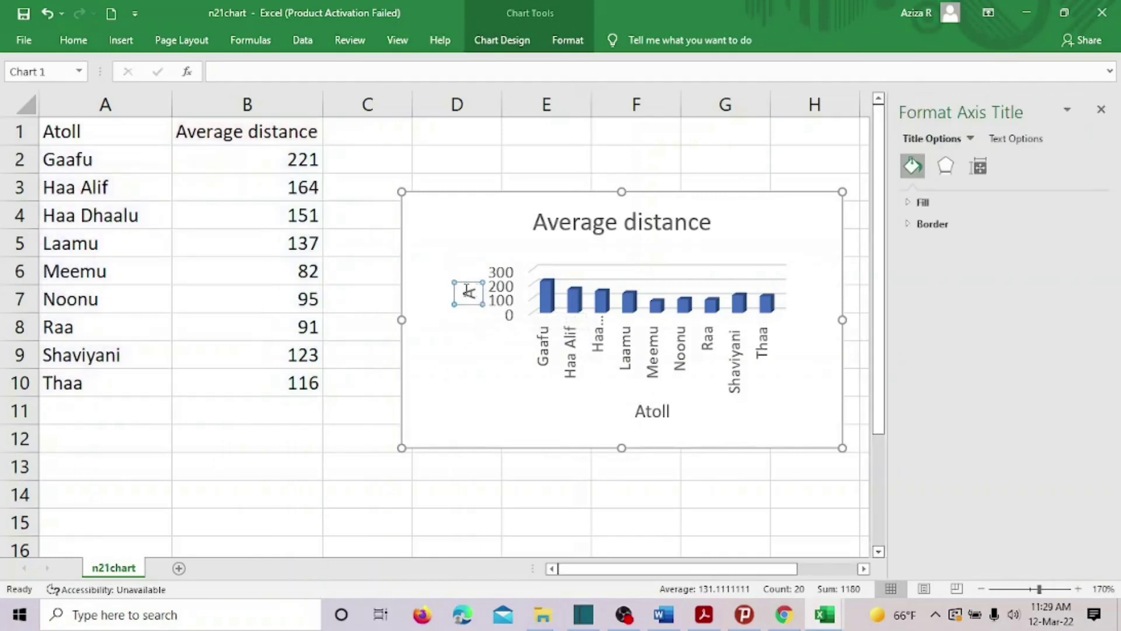
double_click(468, 291)
left_click(1101, 110)
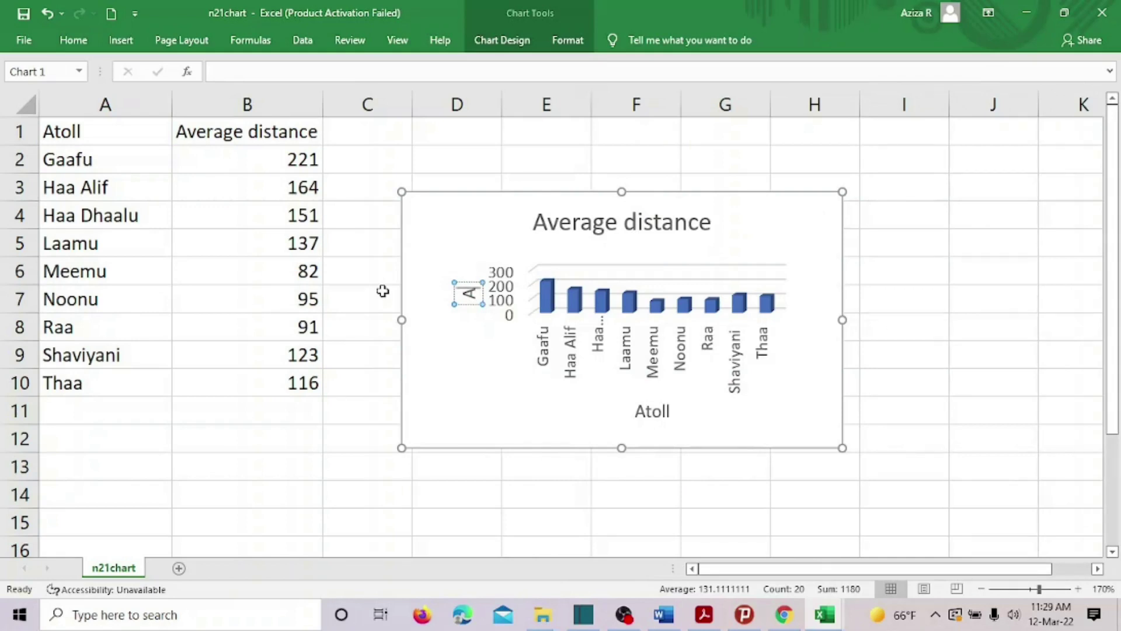
type("verage Distance")
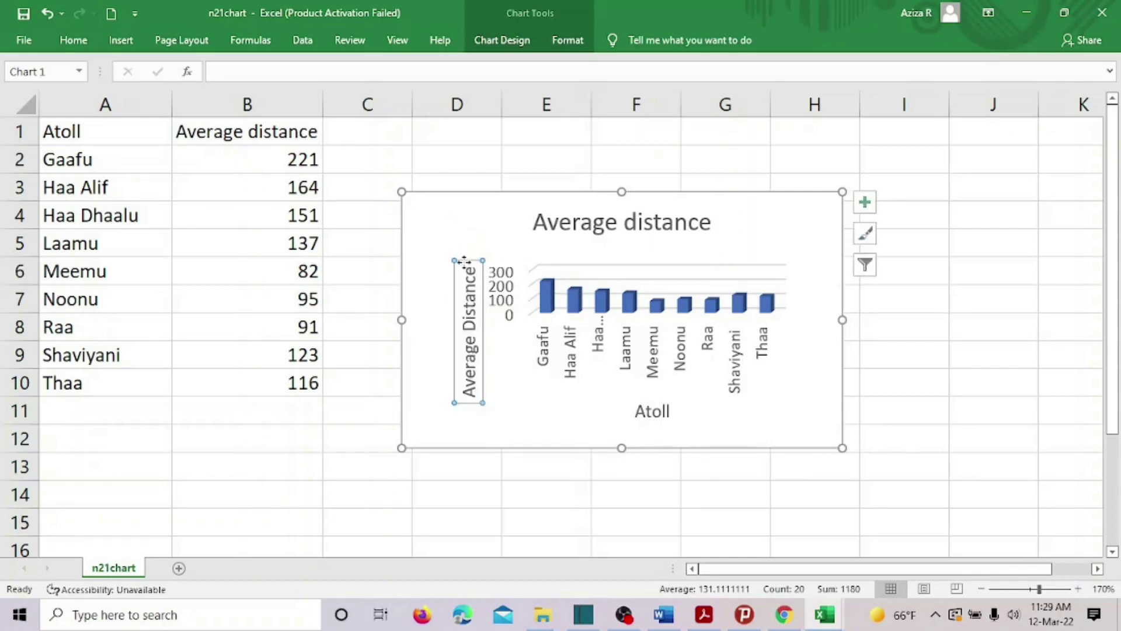
left_click_drag(465, 261, 463, 236)
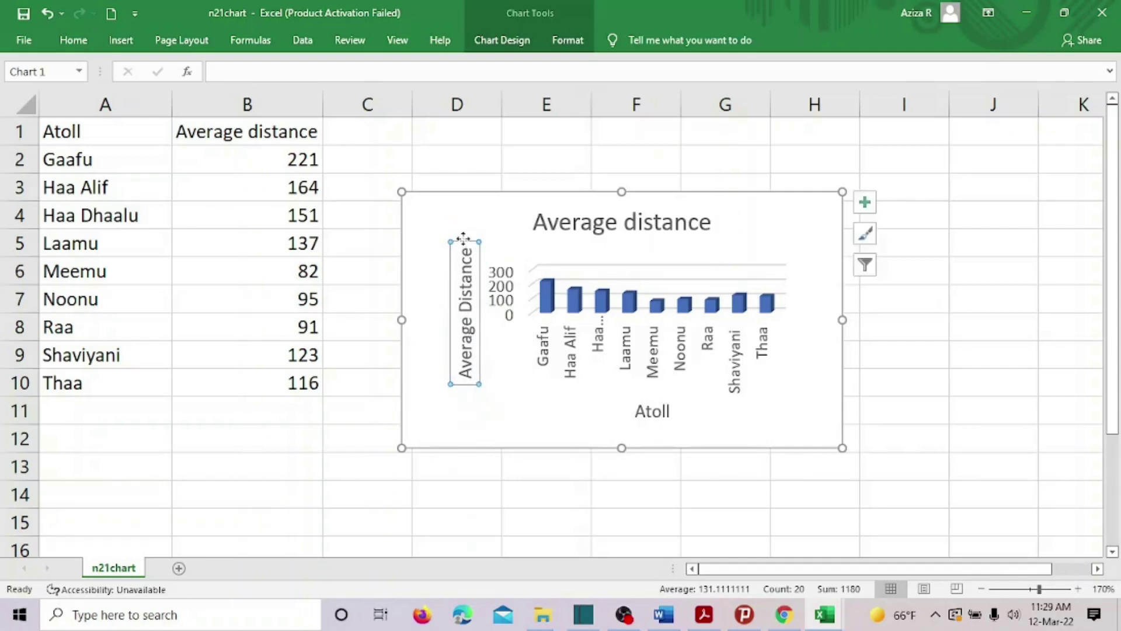
left_click(800, 251)
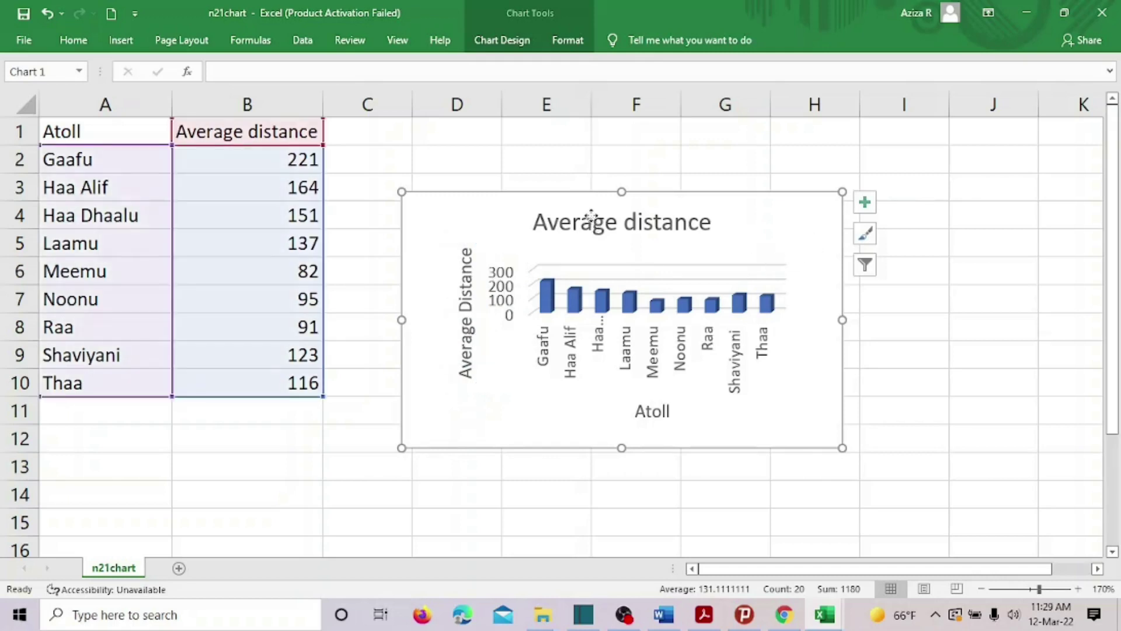
Replace the column chart's title with the text CHART and deselect the chart
left_click(591, 216)
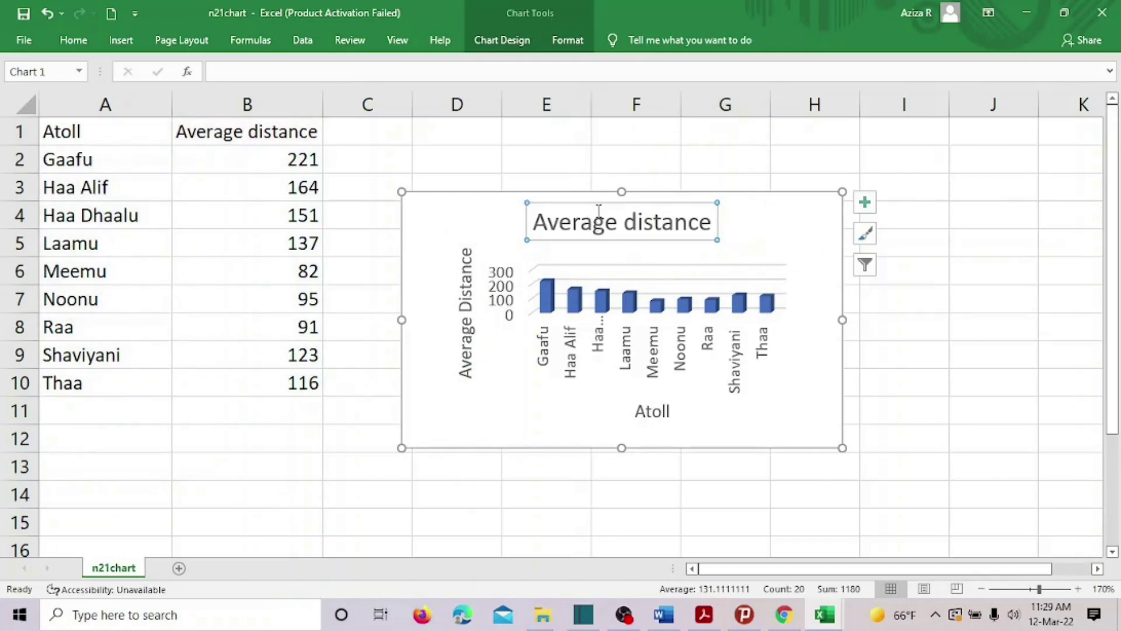
type("HA")
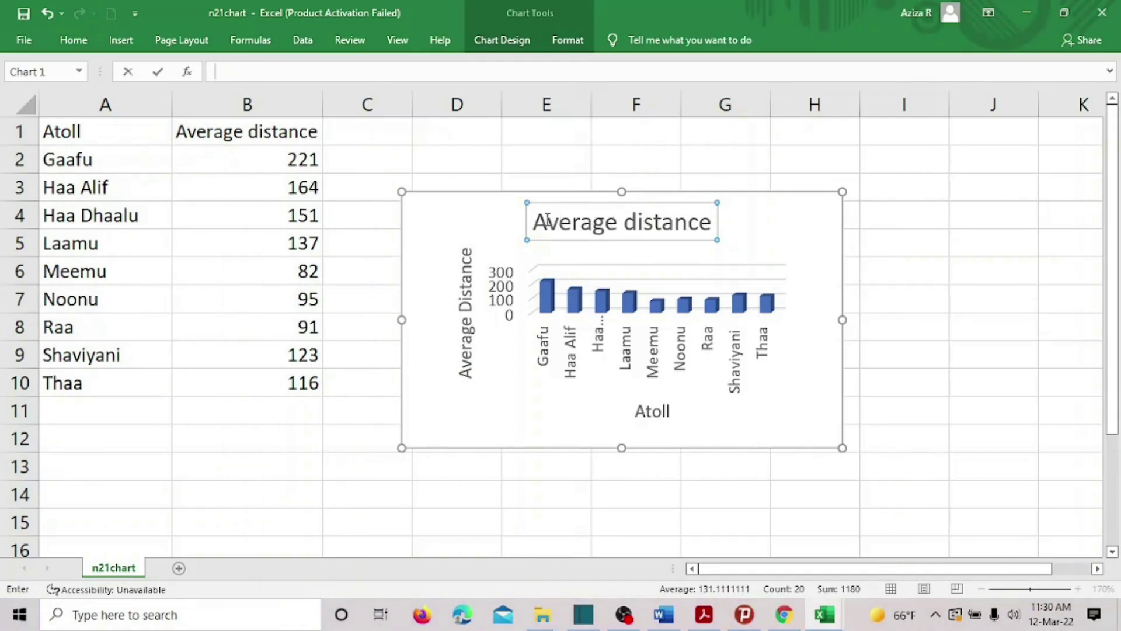
left_click_drag(532, 222, 679, 213)
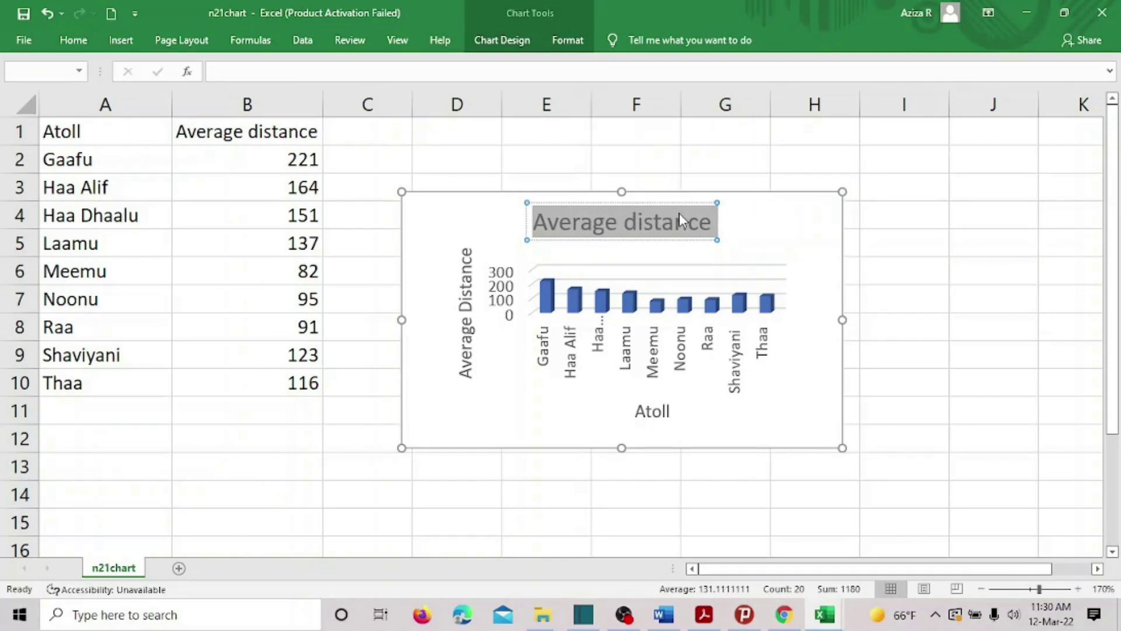
type("CHART")
left_click(742, 215)
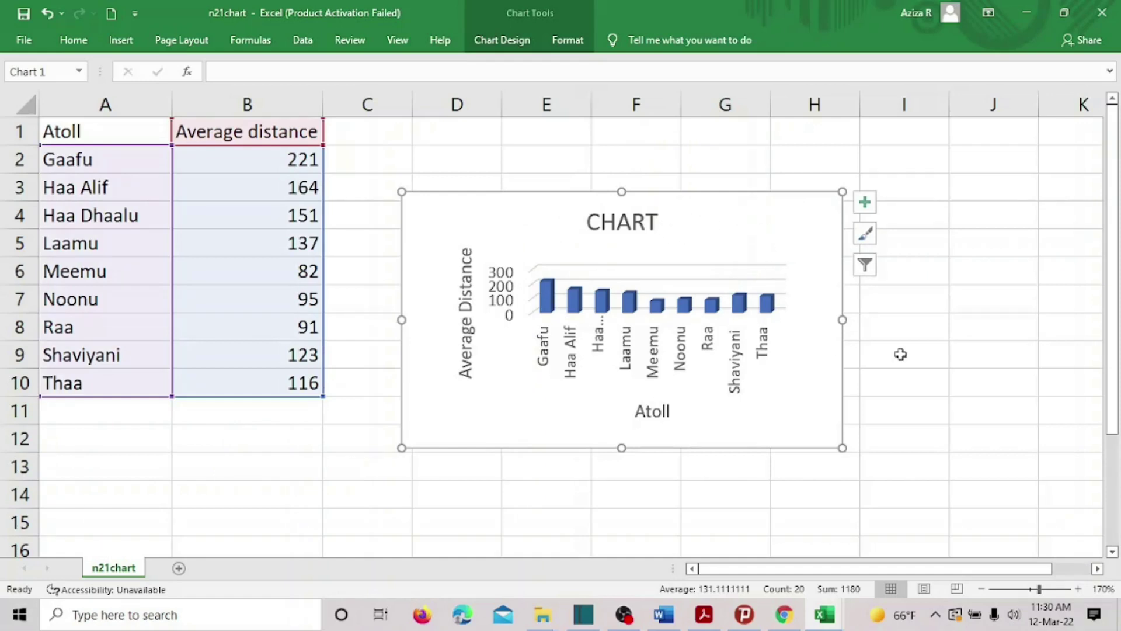
left_click(965, 356)
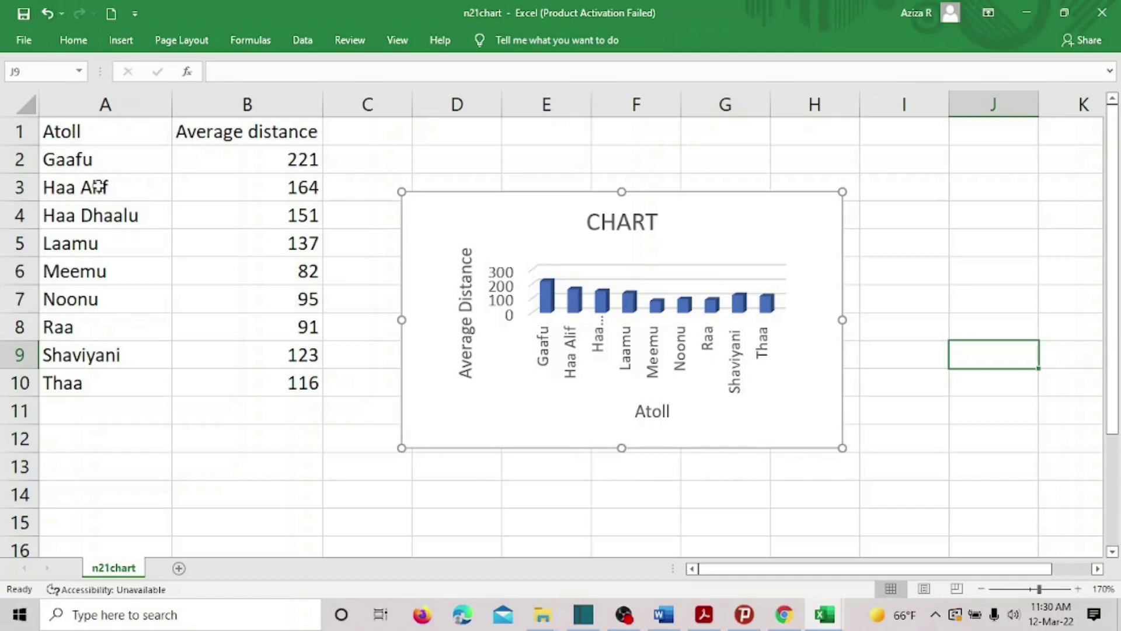
Save the workbook as n21chart in the 2021 OCT.NOV PAPER 3 folder, using the Excel Workbook file type
left_click(33, 43)
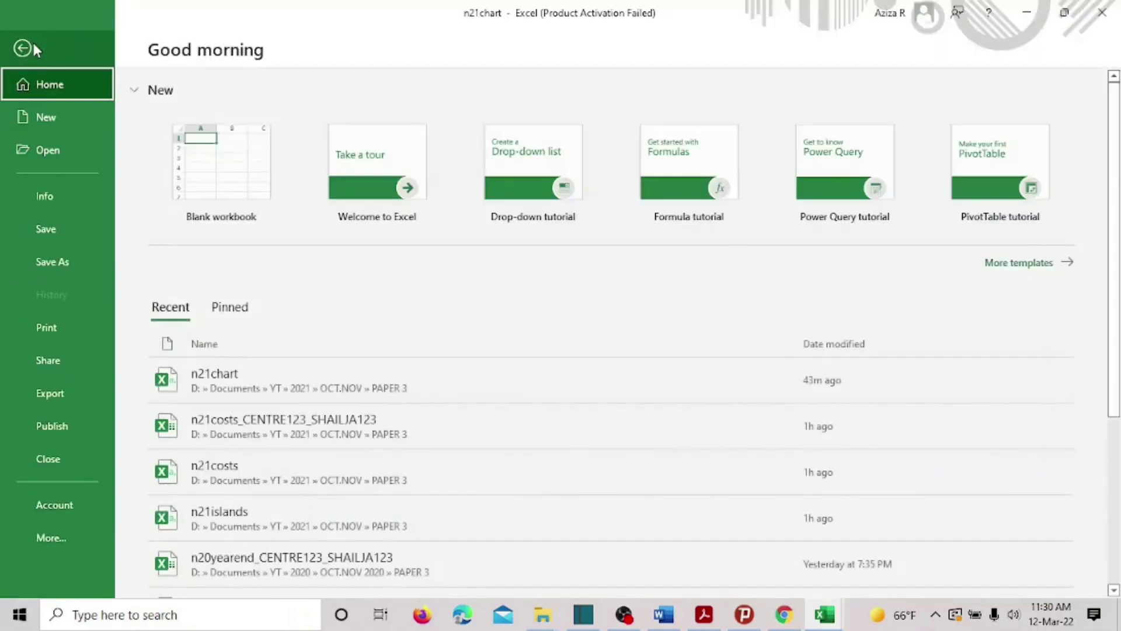
left_click(60, 259)
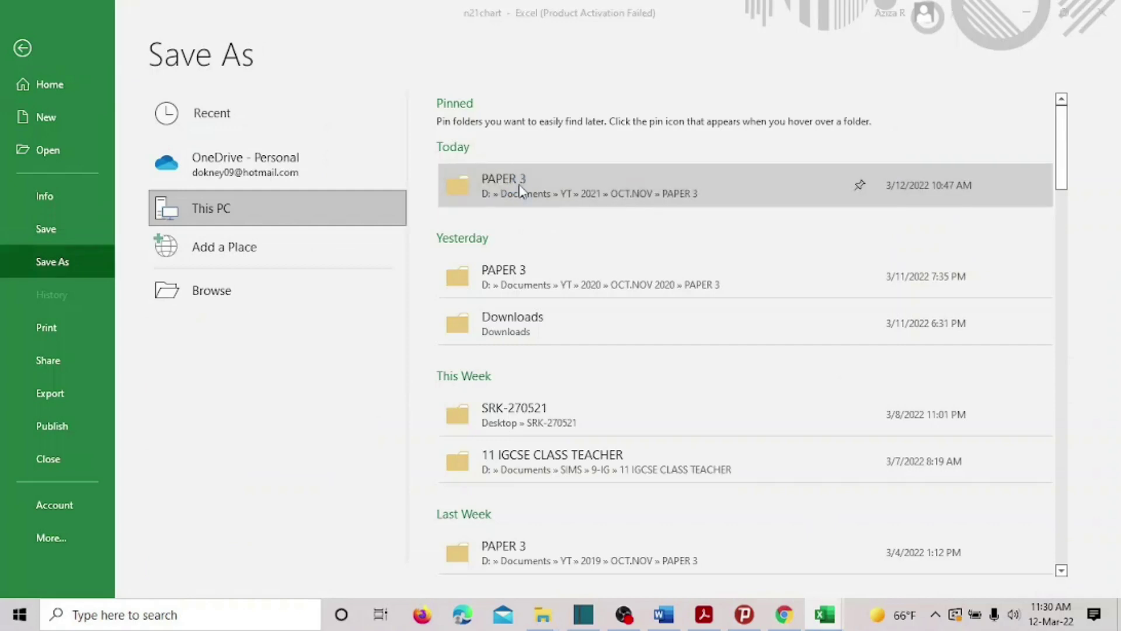
left_click(520, 190)
left_click(237, 303)
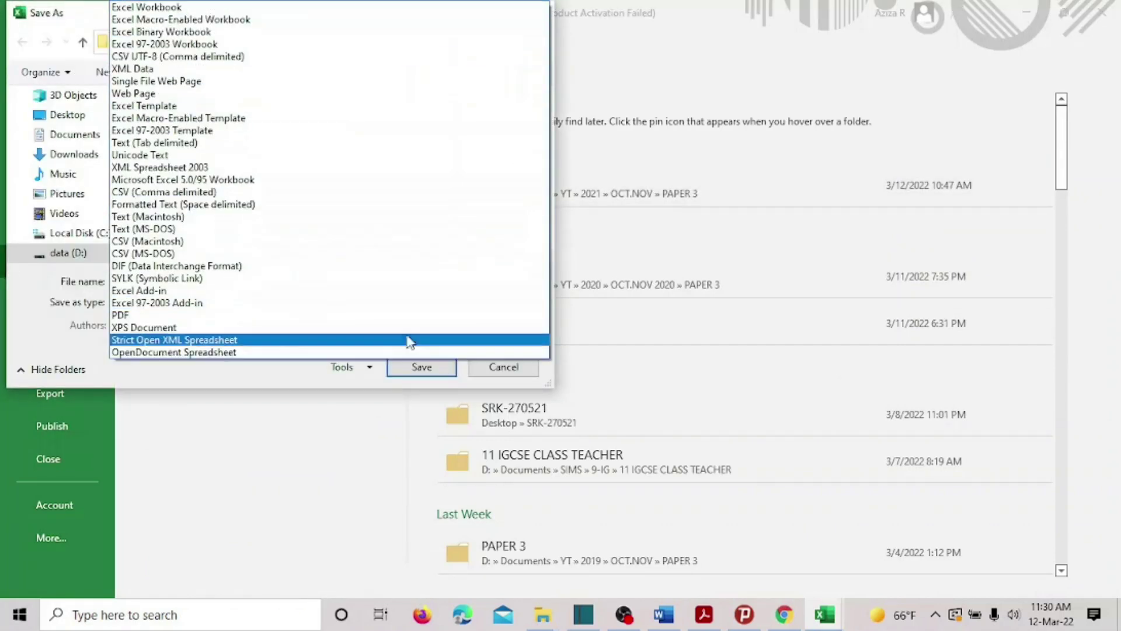
left_click(181, 8)
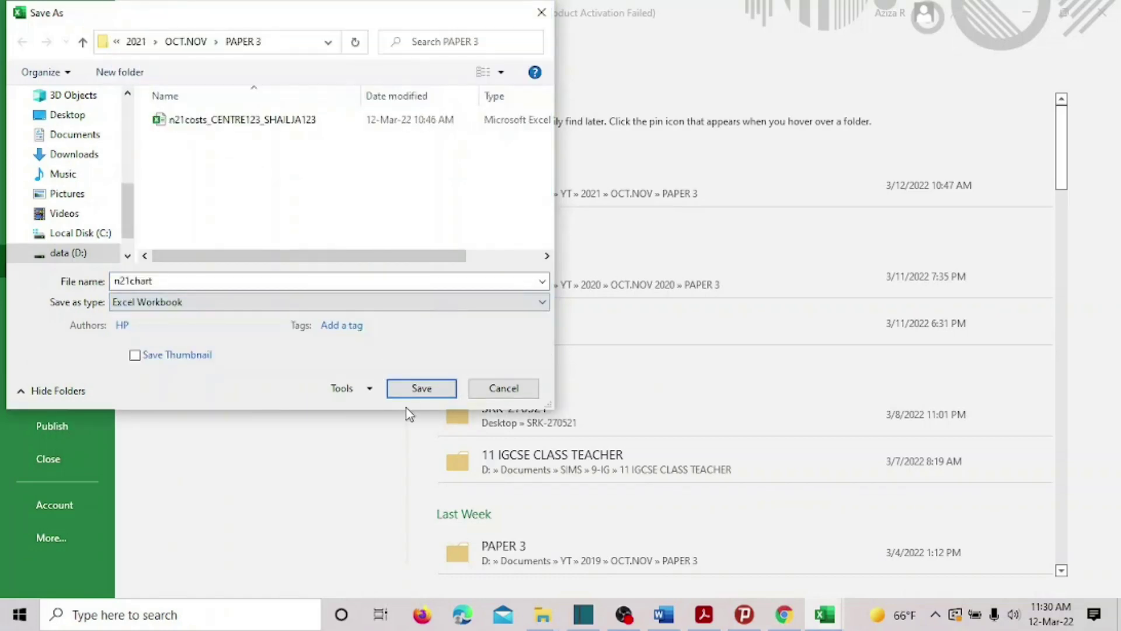
left_click(419, 388)
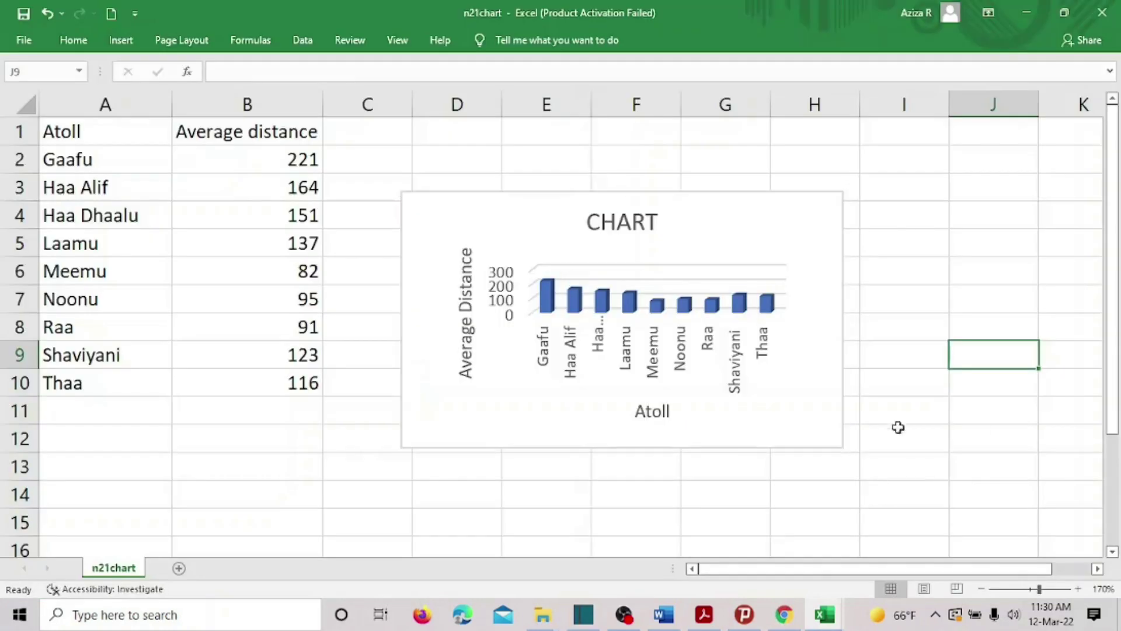
Switch to the exam paper in Acrobat Reader and highlight the instructions from "Cells B2 to B10" through "Save this as a spreadsheet."
left_click(707, 614)
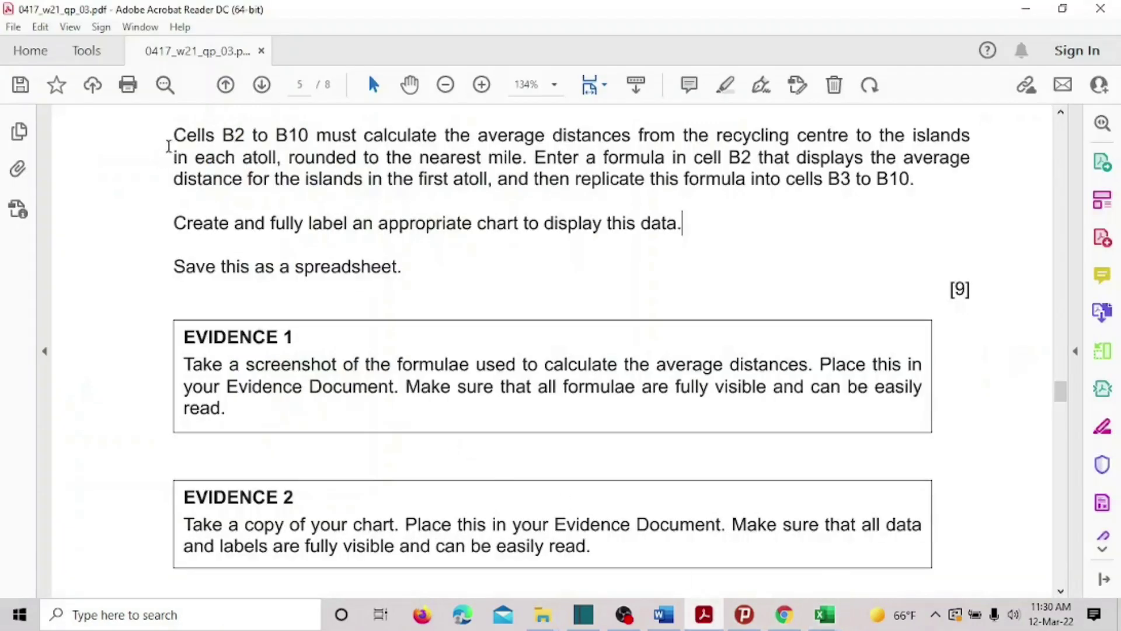
left_click_drag(169, 140, 397, 267)
left_click(414, 238)
scroll(413, 239, "down", 3)
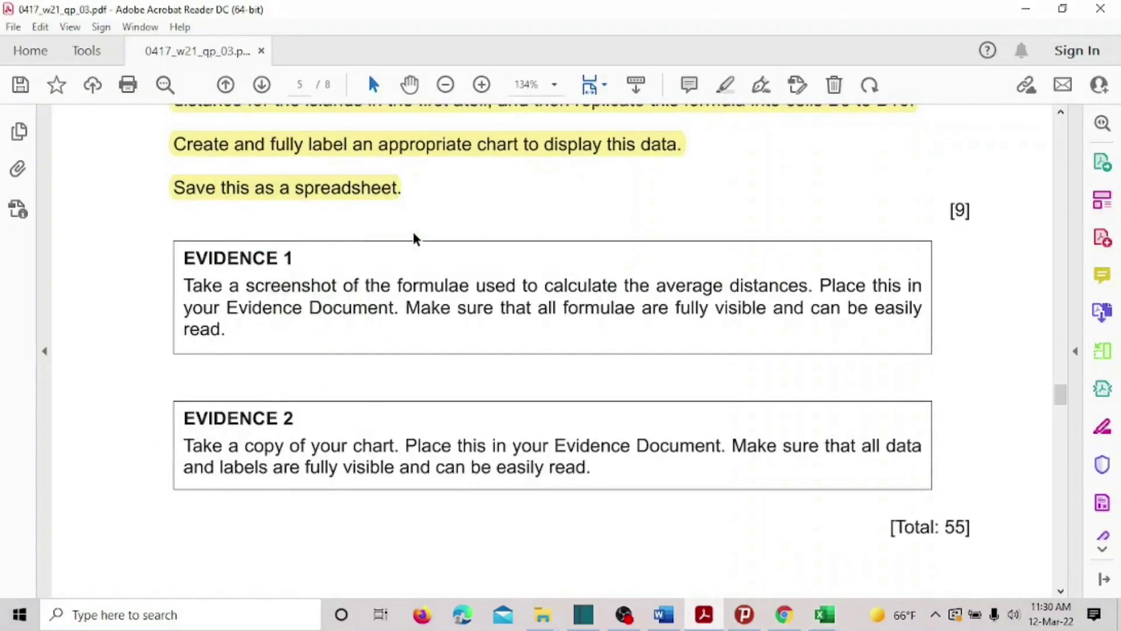